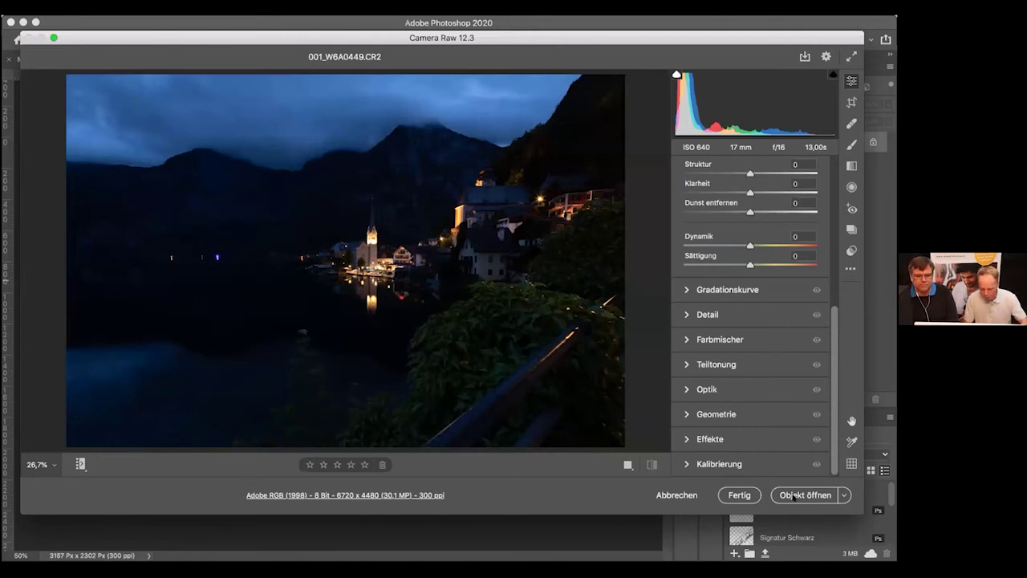
Step: Open the raw night photo as a smart object and create an independent smart object copy of its layer
key(shift)
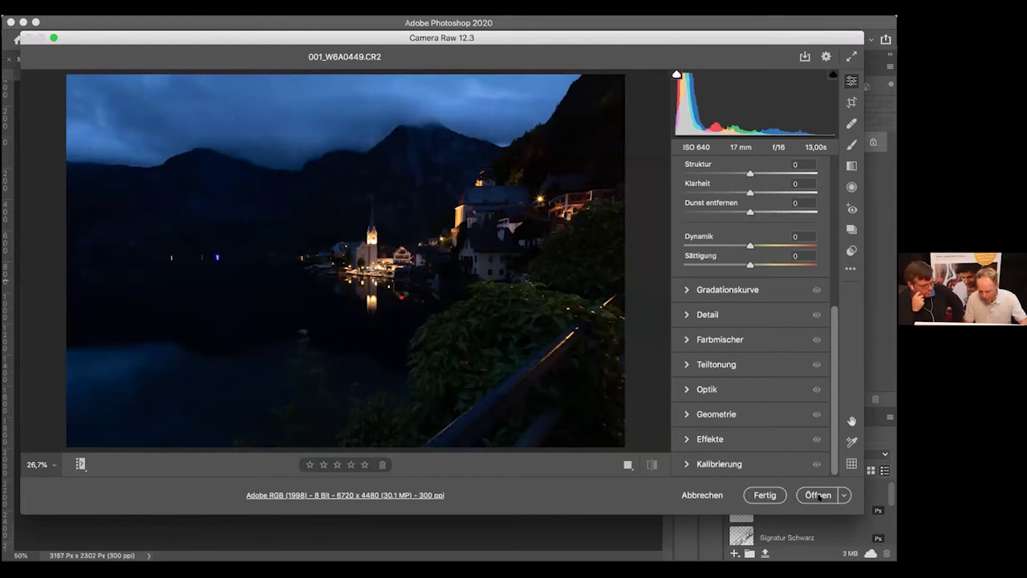
key(shift)
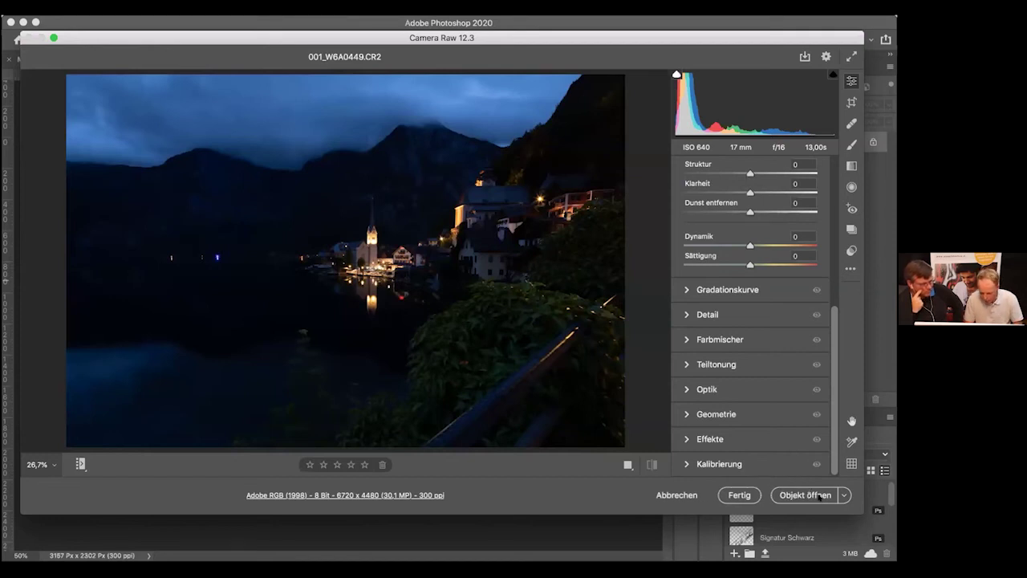
shift+click(817, 495)
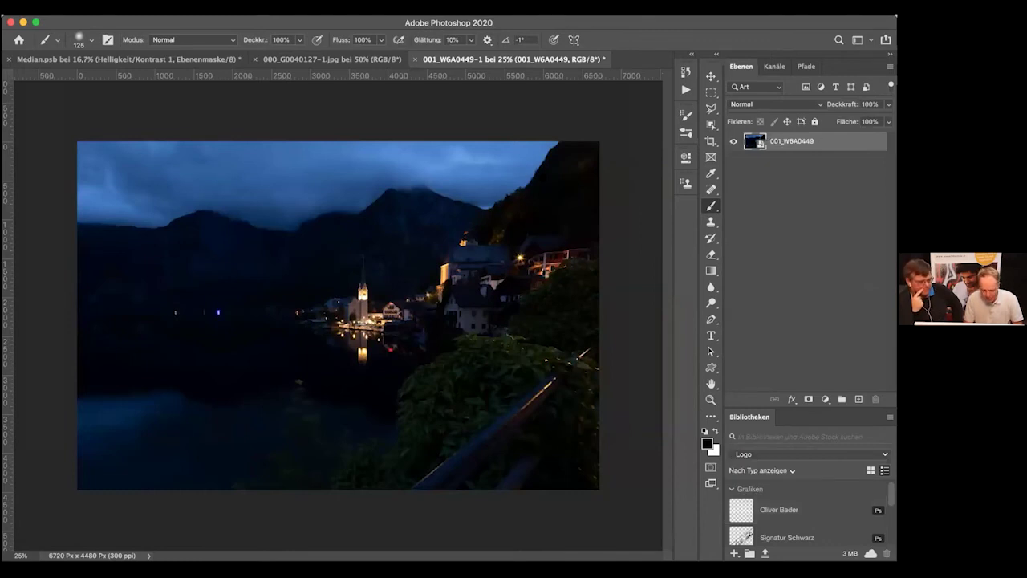
right_click(840, 142)
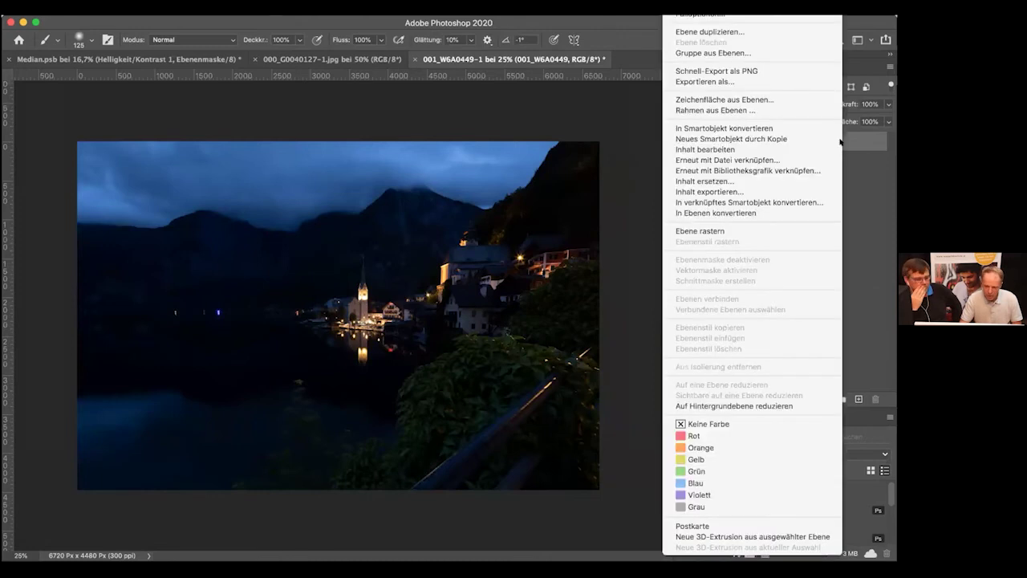
click(790, 139)
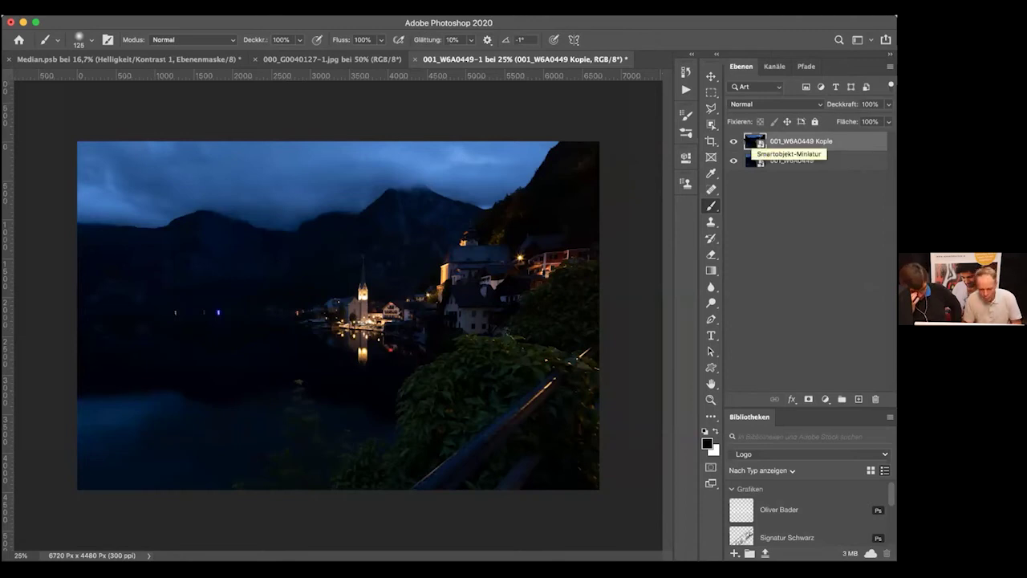
Step: Set the shadows (Tiefen) of the copied smart object to +87 in Camera Raw
double_click(748, 137)
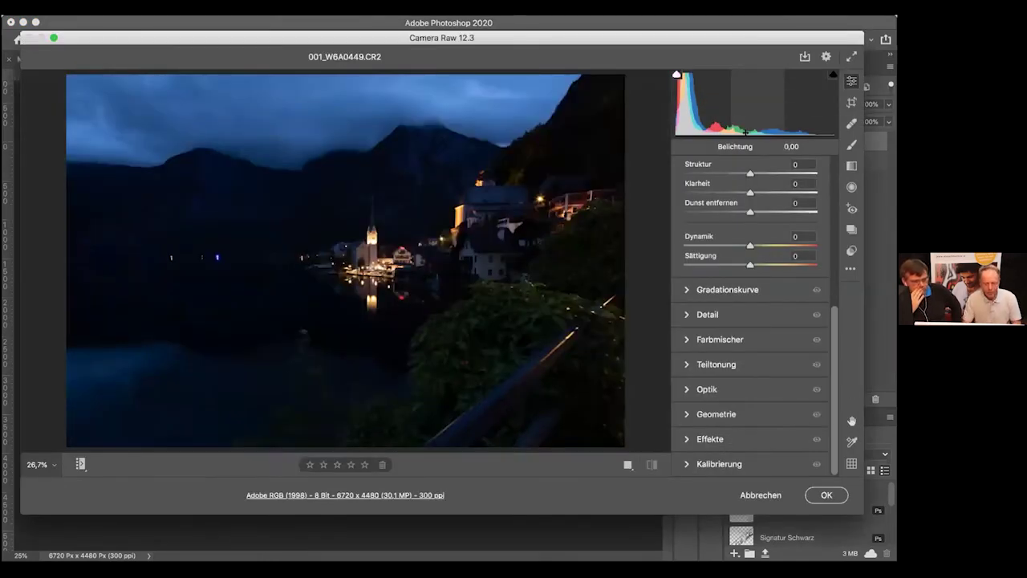
scroll(750, 321, up, 5)
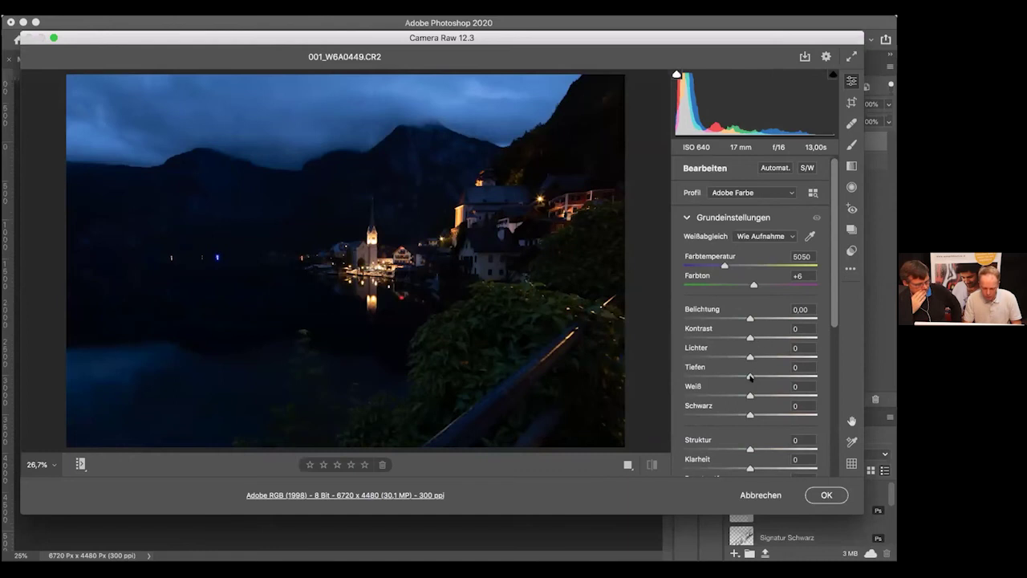
drag(750, 377, 806, 377)
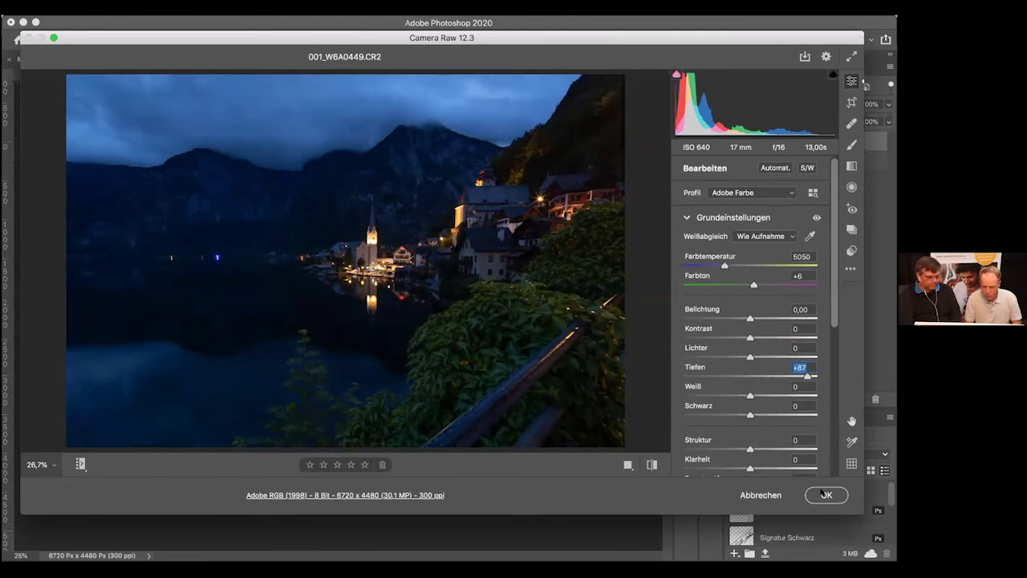
click(820, 492)
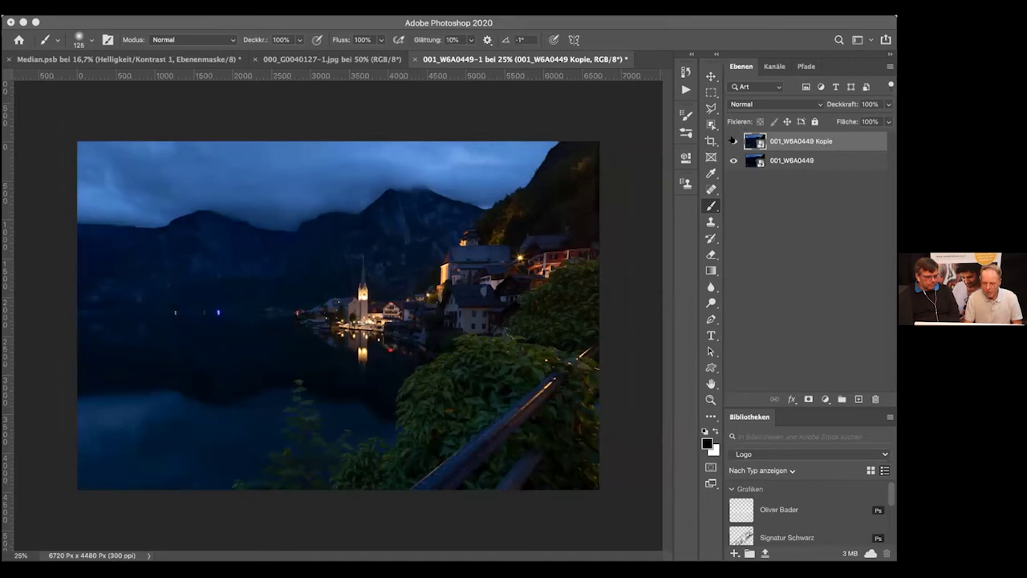
Step: Rename the copied smart object layer as RAW
double_click(801, 140)
text(RAW)
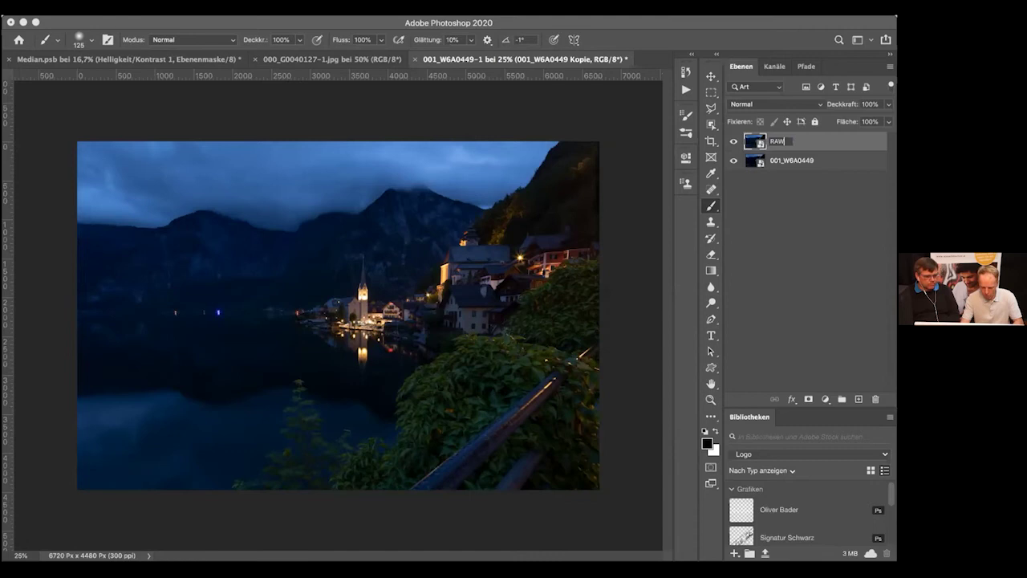
key(Return)
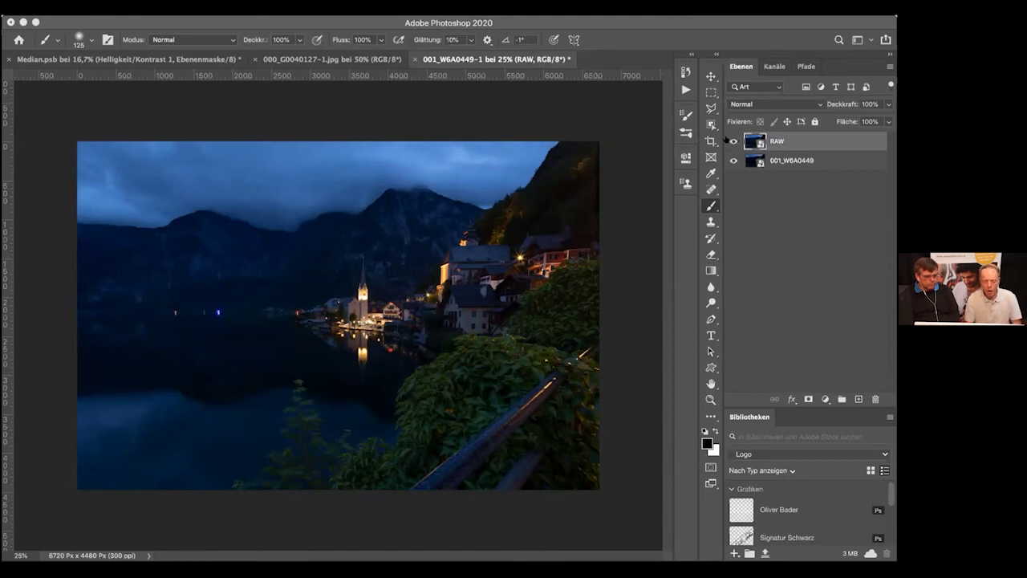
Step: Compare the photo with and without the brightened RAW layer by toggling its visibility
click(727, 140)
click(726, 139)
click(726, 140)
click(726, 140)
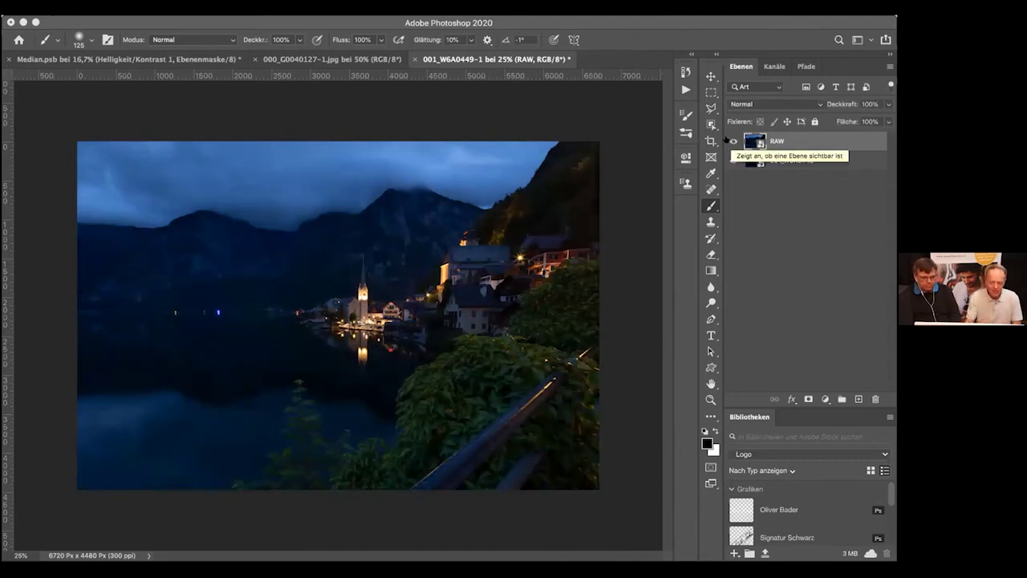
click(727, 140)
click(727, 140)
click(727, 139)
click(727, 140)
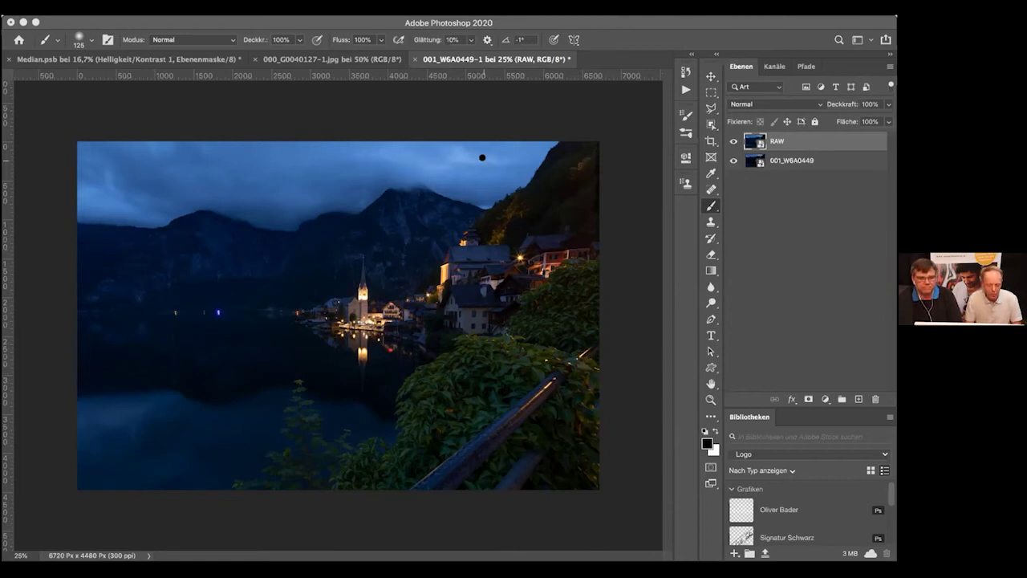
Step: Create an independent smart object copy of the RAW layer and place it directly beneath RAW
right_click(800, 141)
click(761, 138)
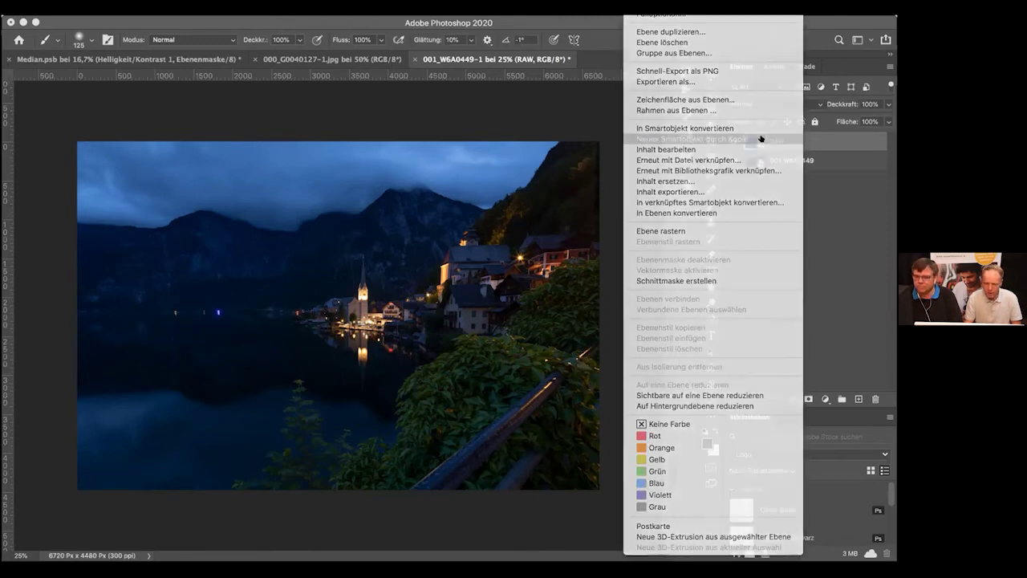
drag(830, 139, 823, 166)
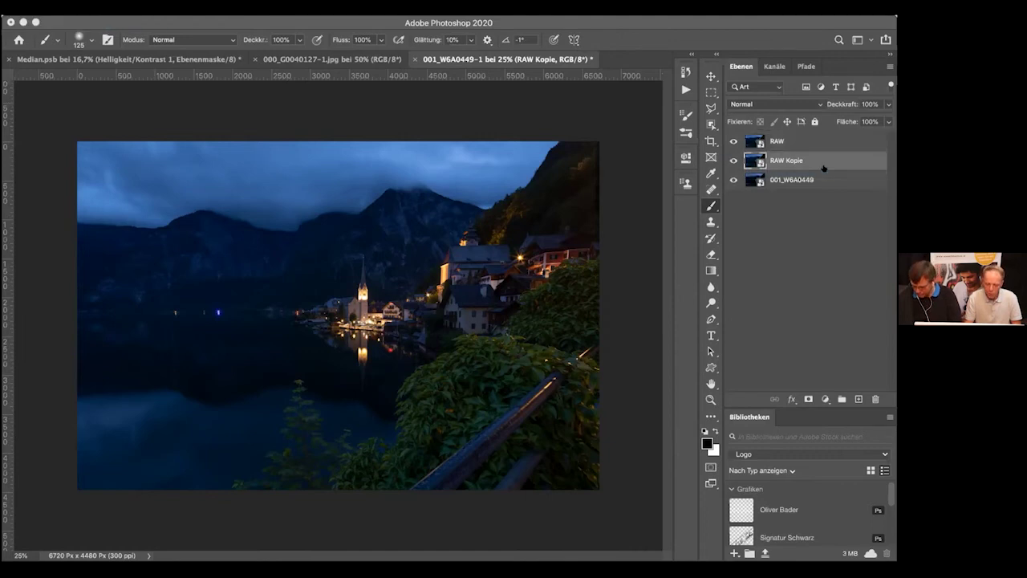
Step: Develop the RAW Kopie smart object with colour temperature 50000, a raised exposure and saturation +39
double_click(751, 157)
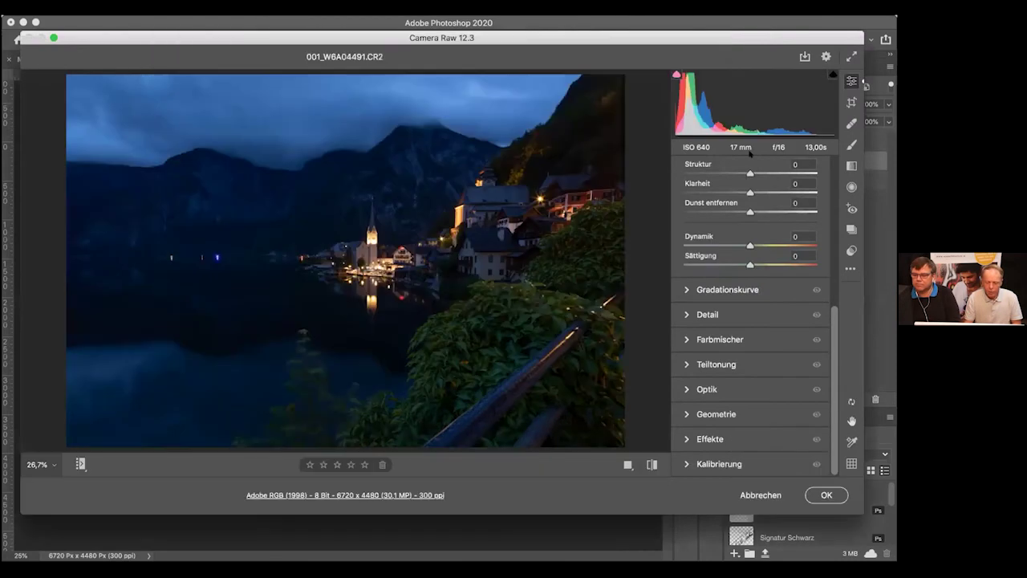
drag(832, 321, 835, 165)
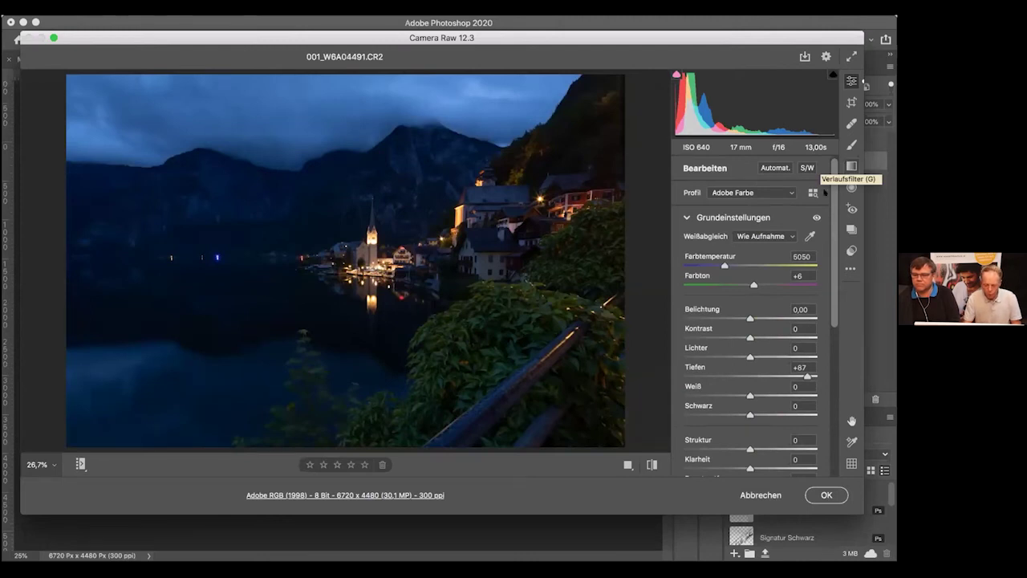
drag(724, 263, 873, 267)
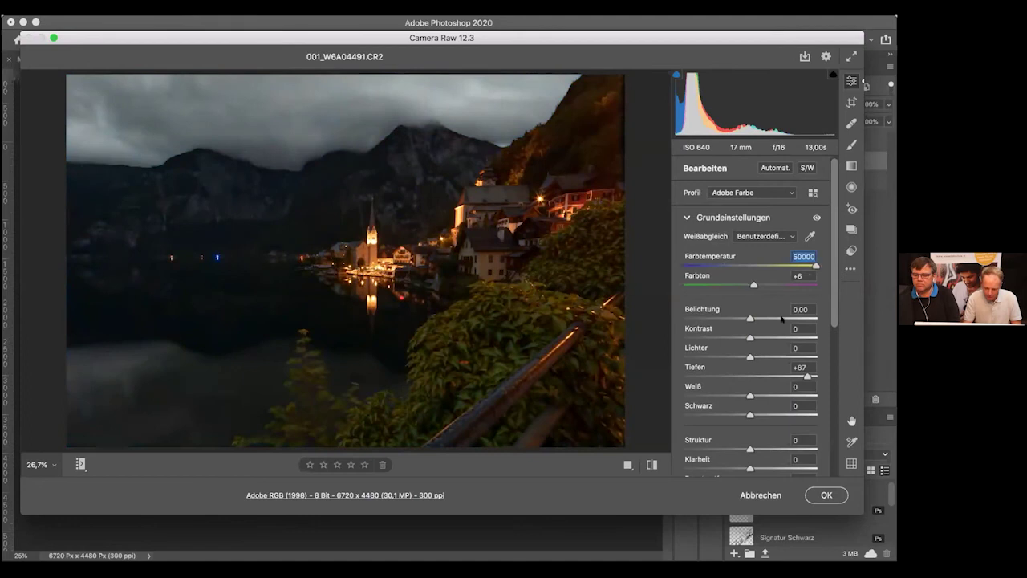
drag(750, 318, 775, 312)
scroll(812, 363, down, 5)
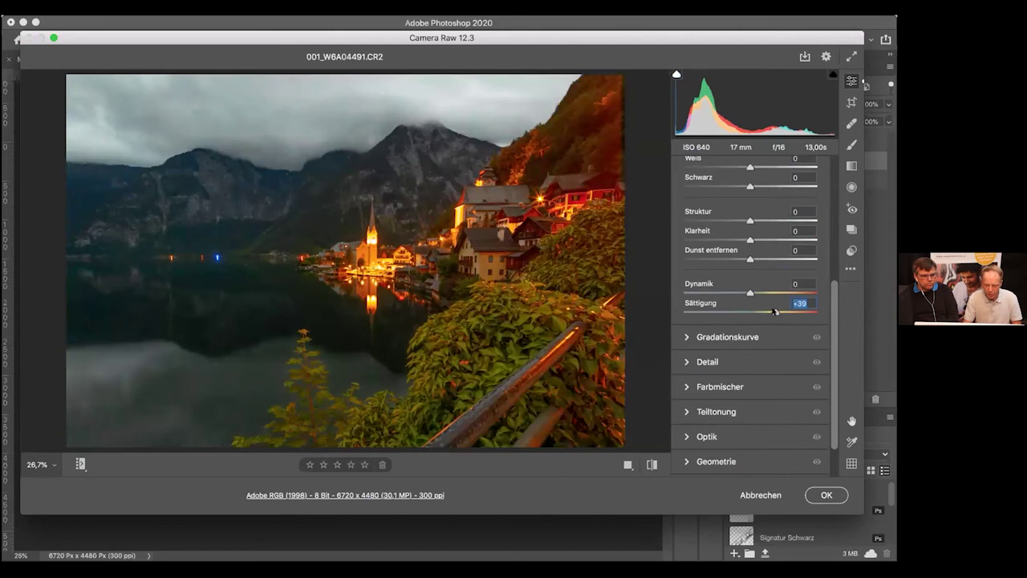
click(815, 495)
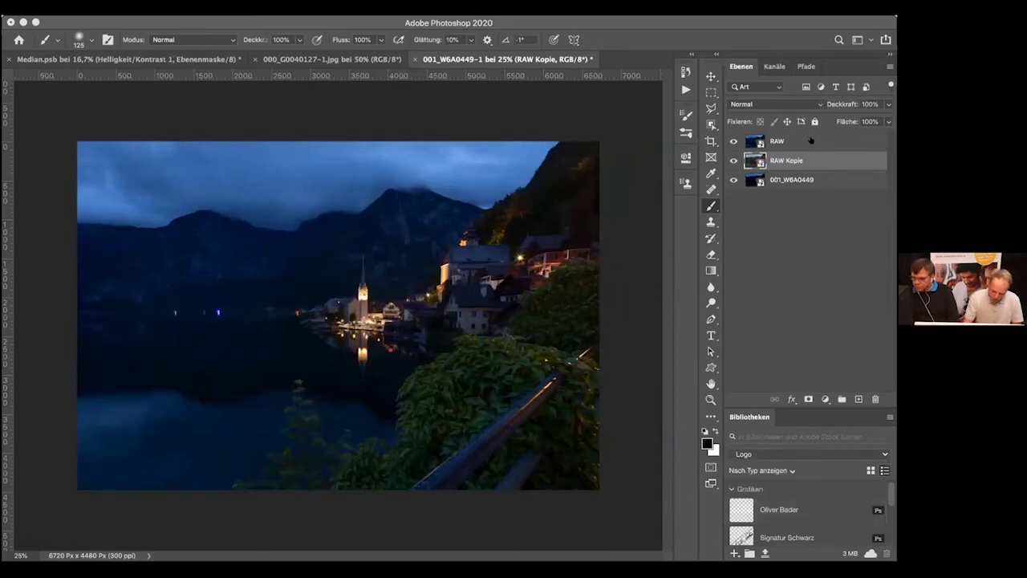
Step: Add a white layer mask to the RAW layer and make black the foreground colour
key(alt+bracketright)
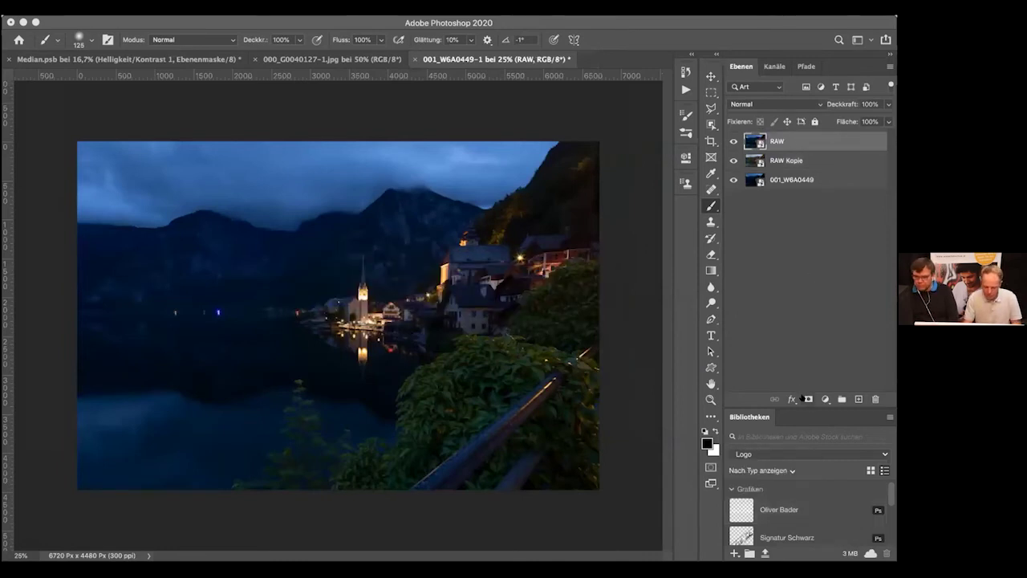
click(805, 399)
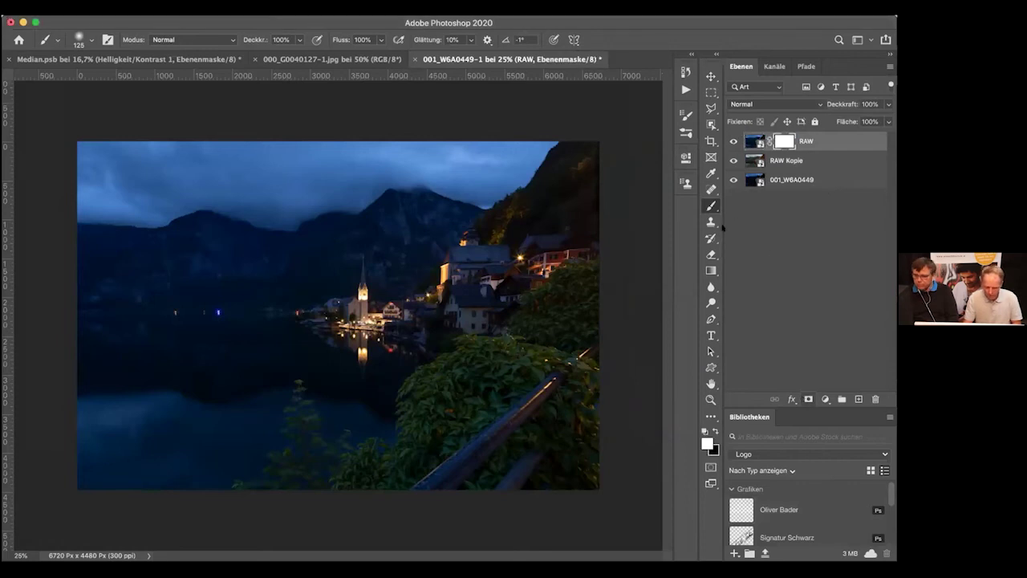
click(714, 431)
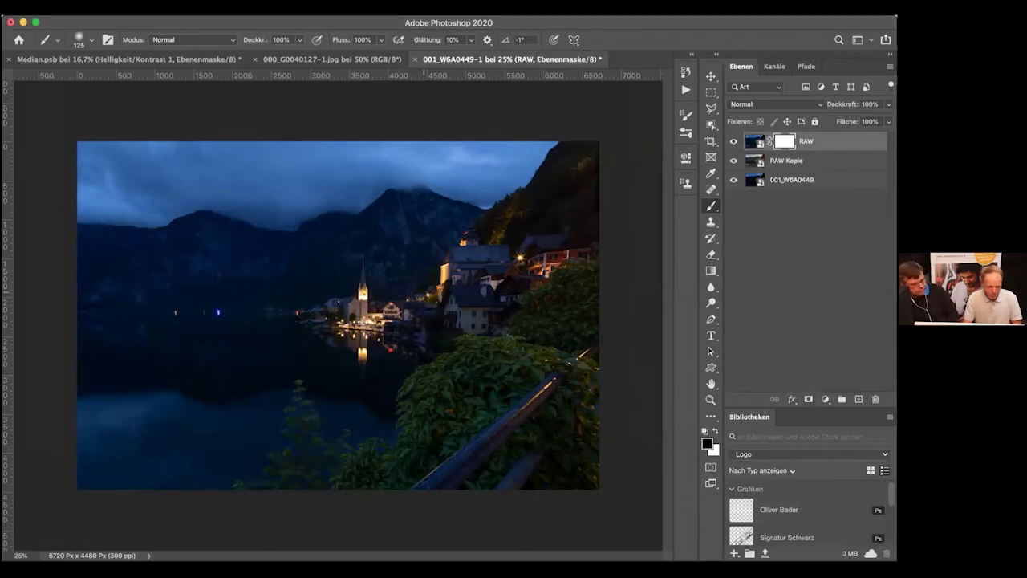
Step: Paint black on the RAW mask over the church and hillside houses with a 1400 px brush at 18% opacity
key(4)
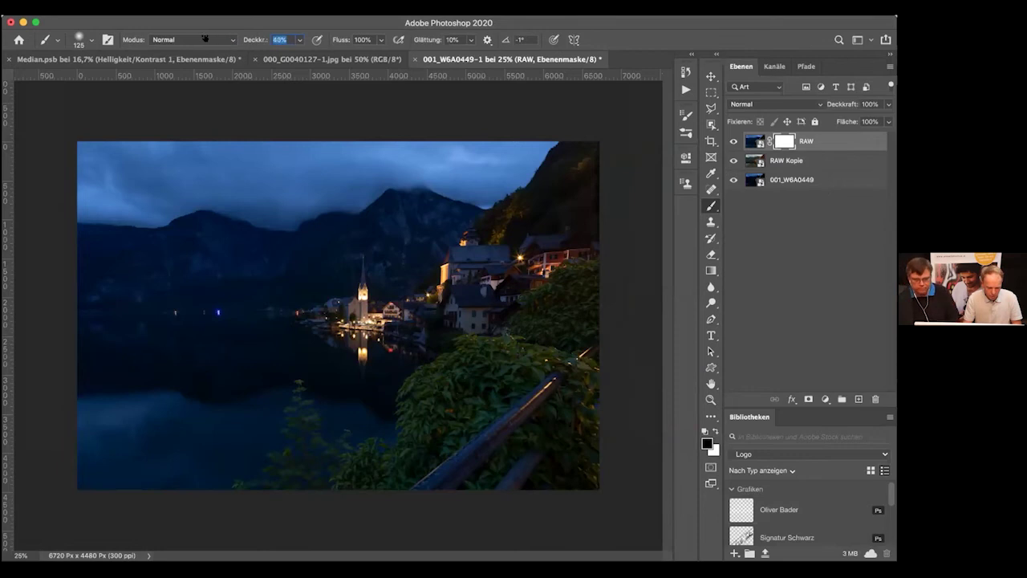
key(1)
key(8)
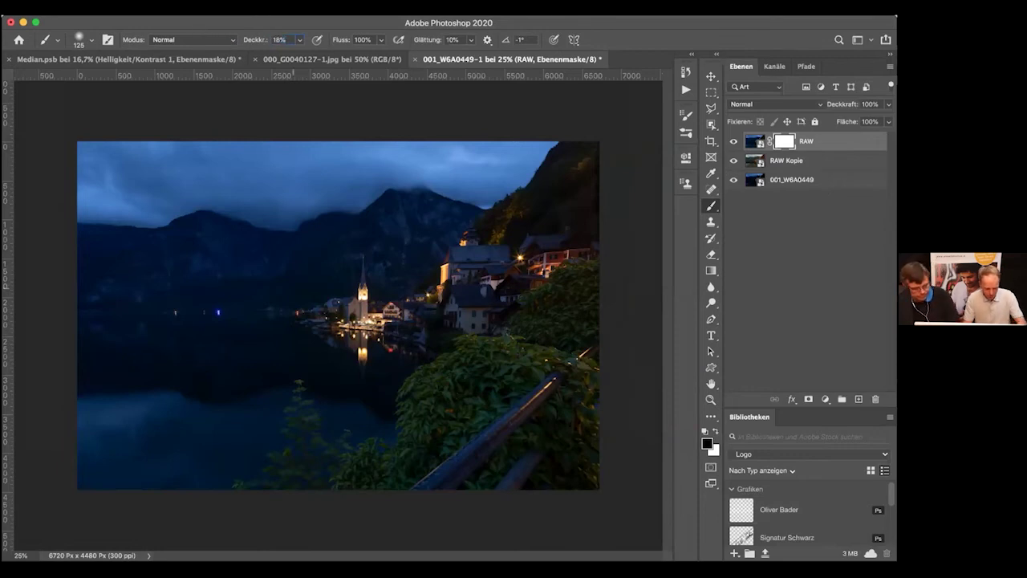
key(bracketright)
key(bracketright)
key(bracketright)
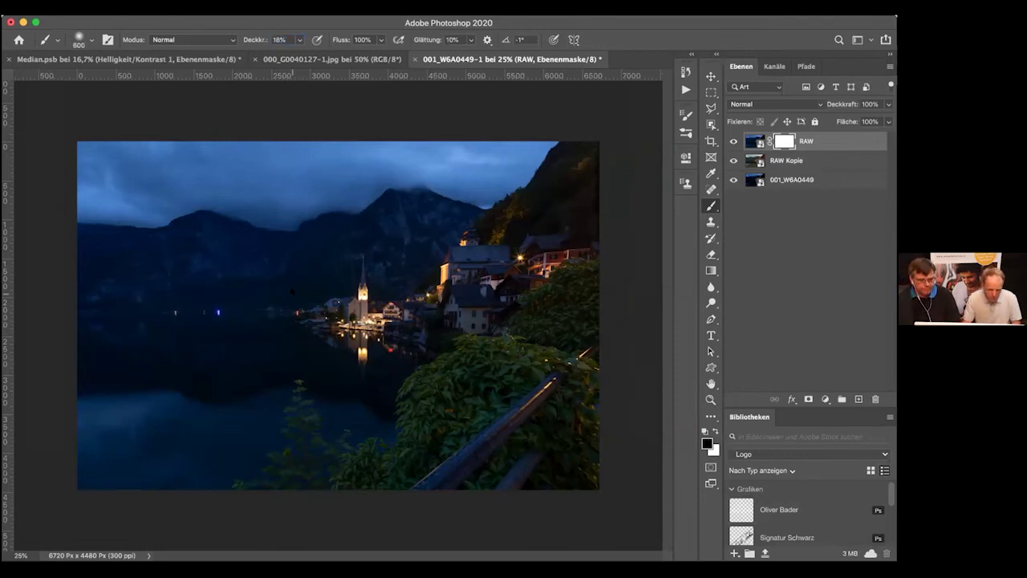
right_click(291, 291)
key(Escape)
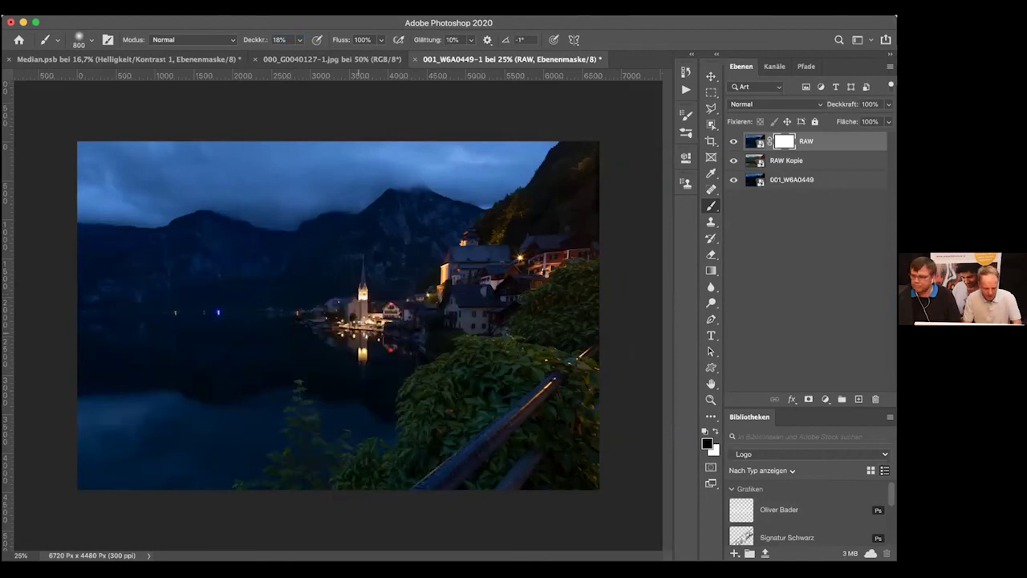
key(bracketright)
key(bracketright)
key(bracketright)
key(bracketright)
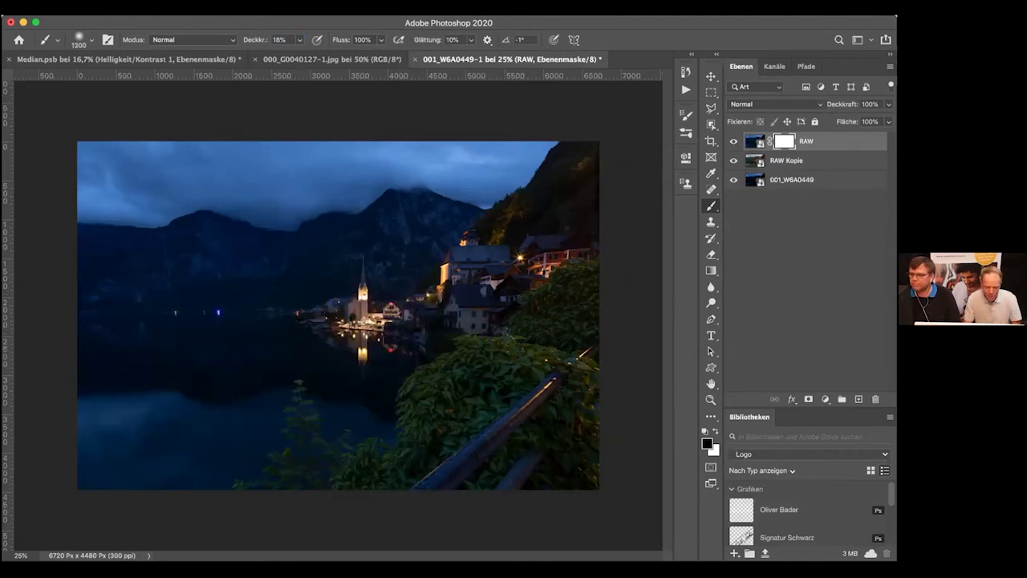
key(bracketright)
key(bracketright)
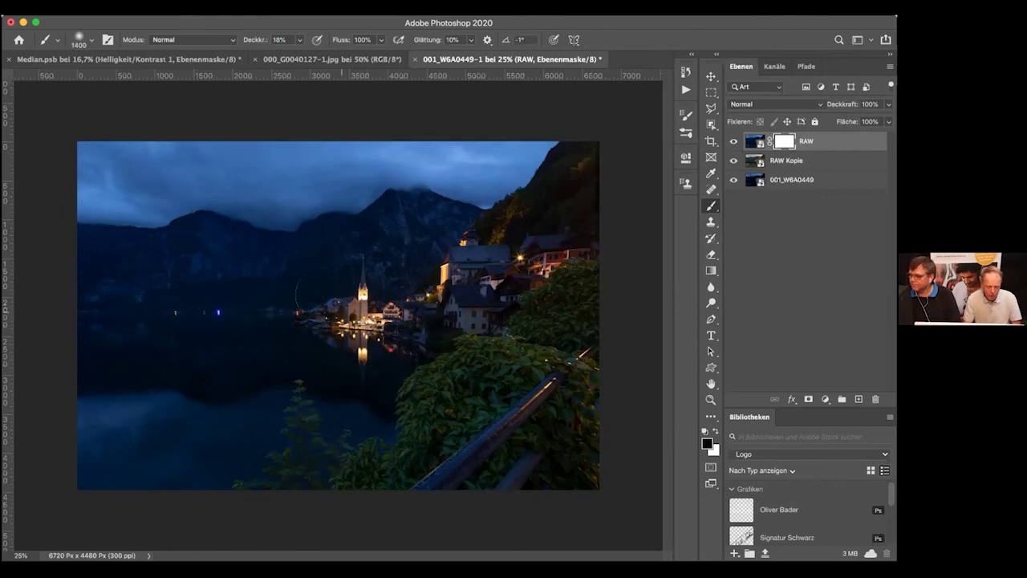
drag(353, 317, 391, 319)
mouse_move(437, 265)
mouse_down()
mouse_move(457, 263)
mouse_move(449, 271)
mouse_move(466, 317)
mouse_up()
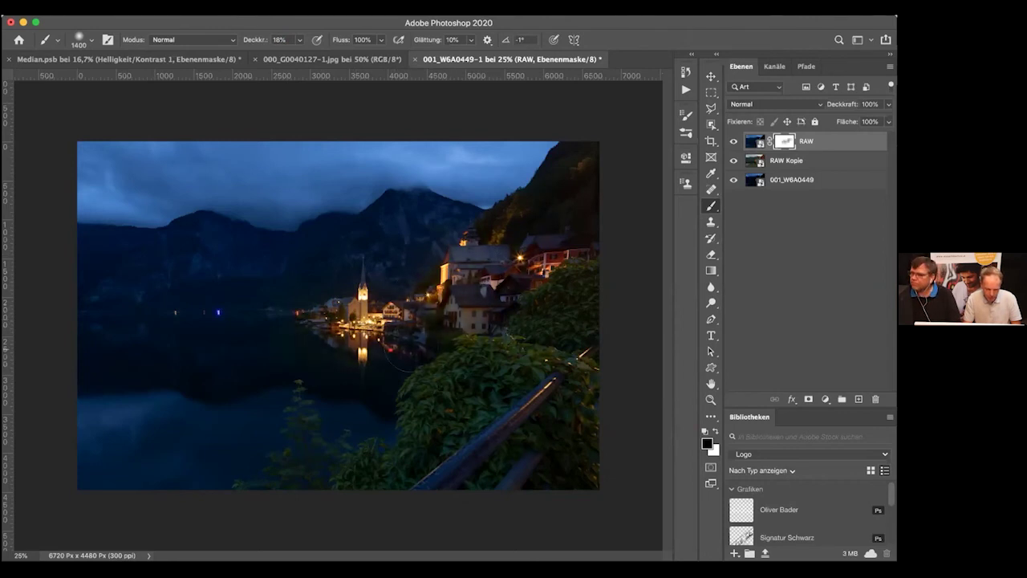
Step: Reduce the brush size to 500 px and paint the RAW mask over the distant lights across the lake
key(bracketleft)
key(bracketleft)
key(bracketleft)
key(bracketleft)
key(bracketleft)
key(bracketleft)
key(bracketleft)
key(bracketleft)
key(bracketleft)
key(bracketleft)
key(bracketright)
key(bracketright)
key(bracketright)
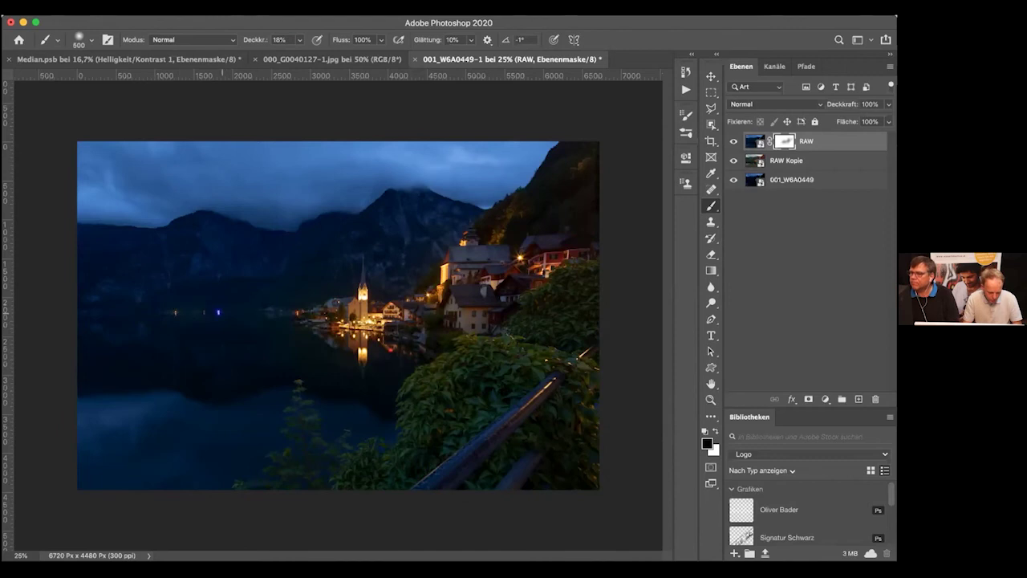
Step: Compare the photo with the RAW layer mask on and off, and inspect the mask on its own
shift+click(784, 138)
shift+click(784, 138)
shift+click(784, 138)
shift+click(783, 138)
shift+click(784, 138)
shift+click(784, 138)
shift+click(784, 138)
shift+click(783, 138)
shift+click(783, 138)
shift+click(783, 138)
shift+click(784, 138)
shift+click(783, 138)
shift+click(784, 138)
shift+click(783, 138)
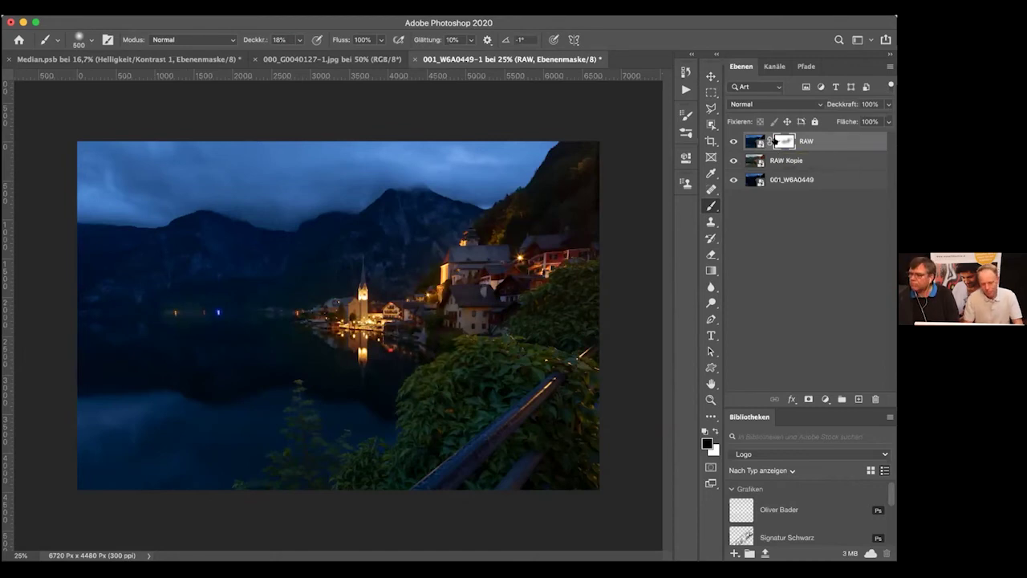
alt+click(775, 141)
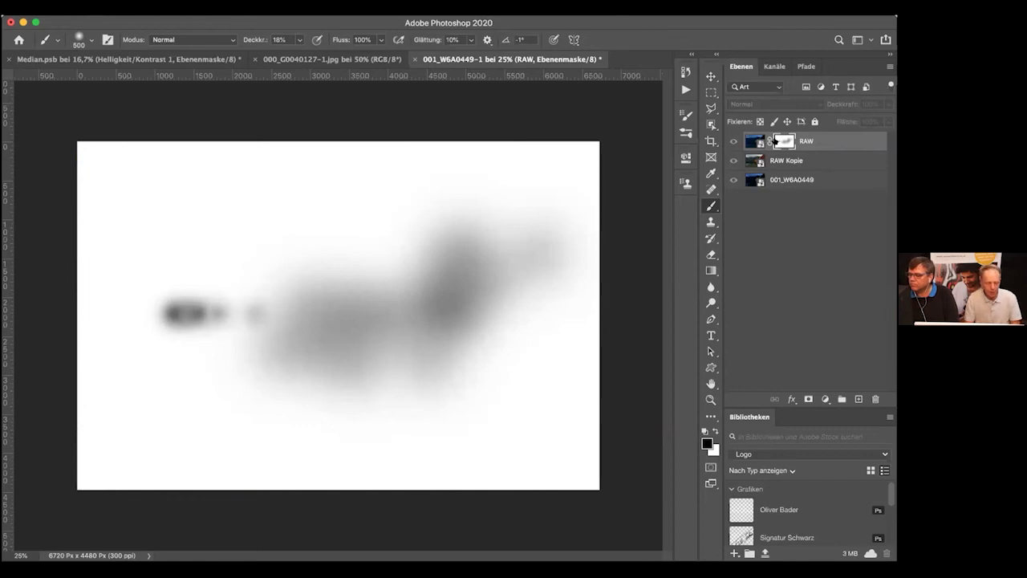
alt+click(775, 140)
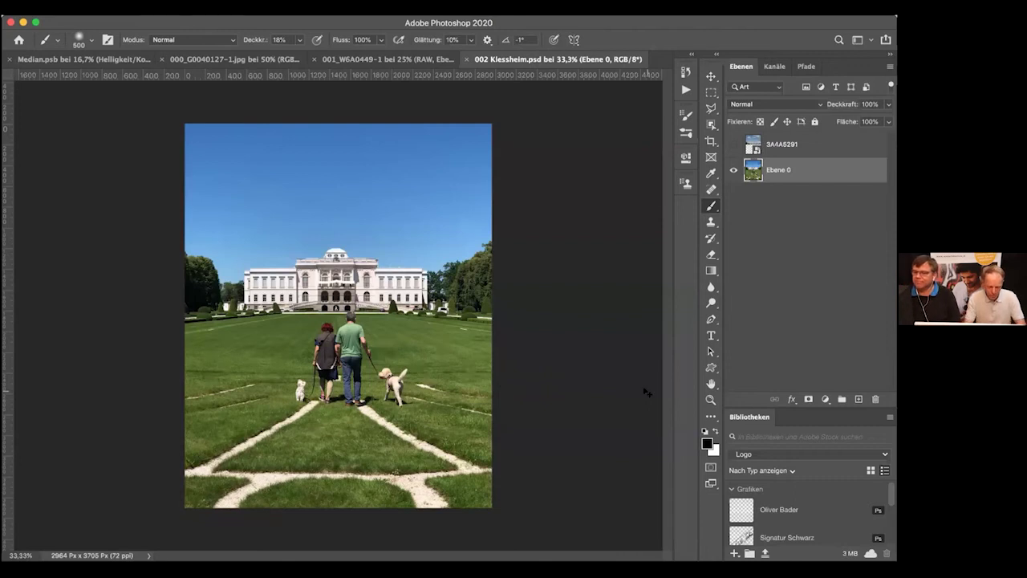
Step: Select the man's green T-shirt on Ebene 0 by outlining it with the Object Selection tool in Lasso mode
key(super+plus)
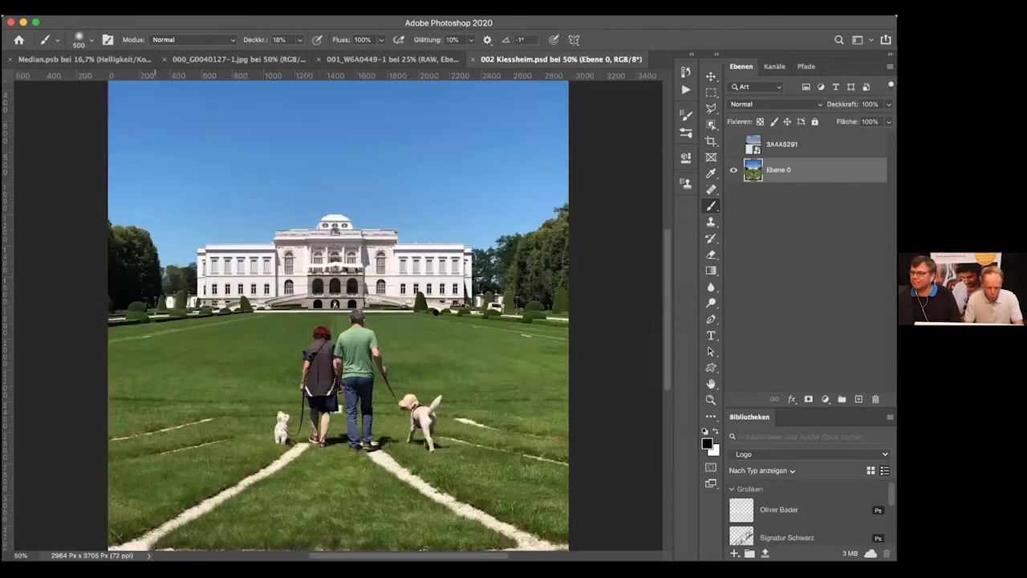
key(super+plus)
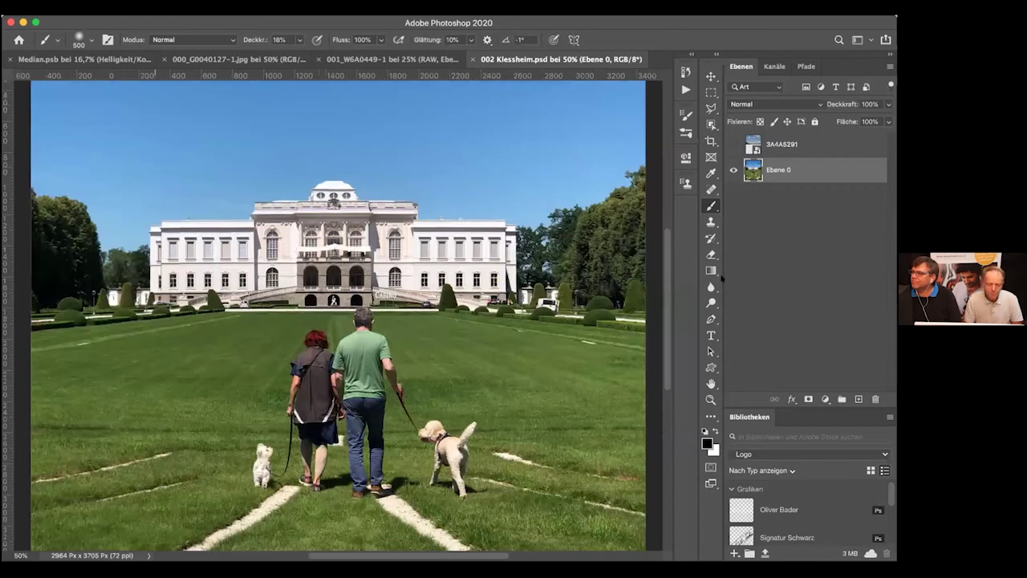
key(super+plus)
key(super+plus)
key(super+plus)
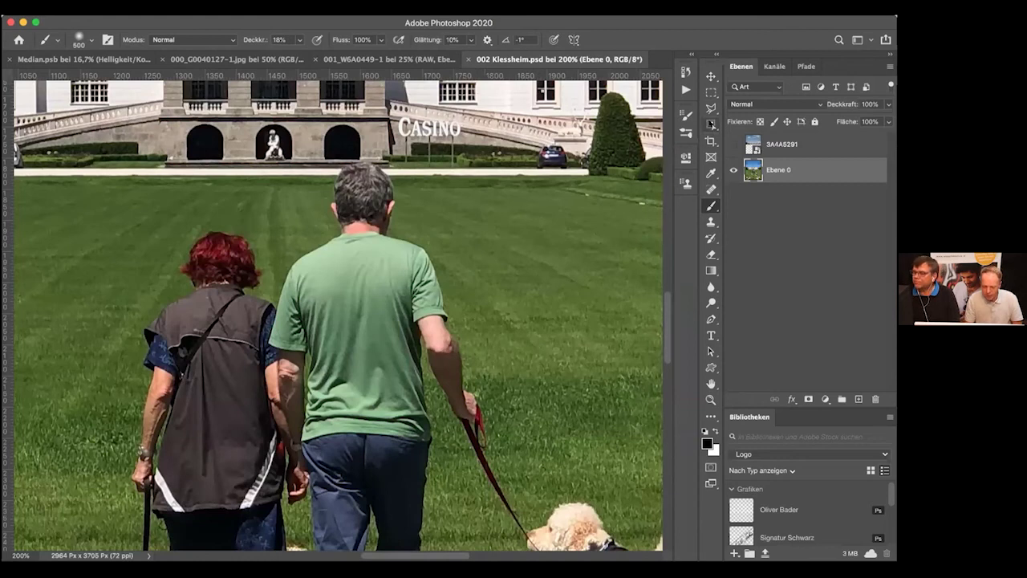
click(711, 124)
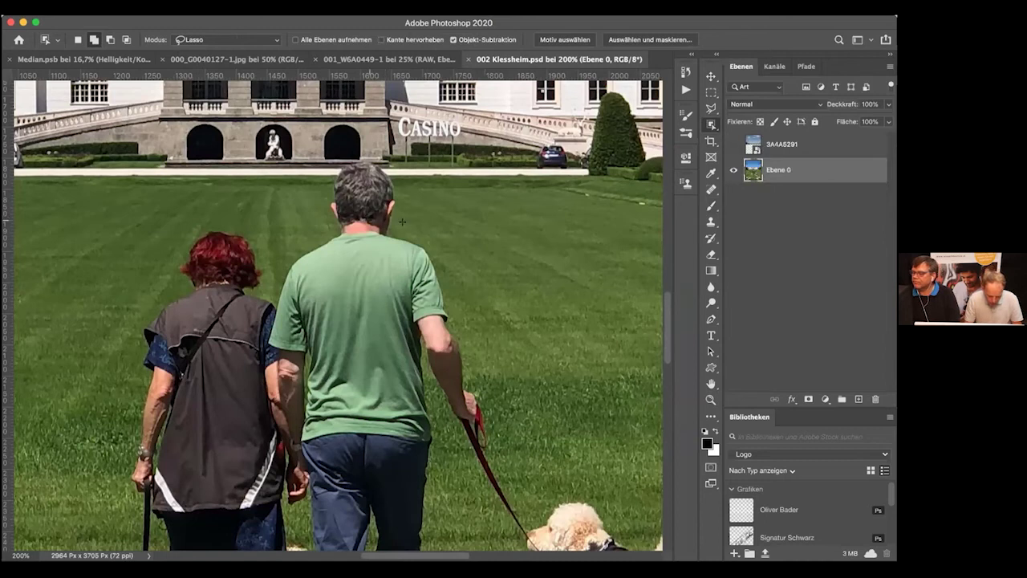
mouse_move(370, 220)
mouse_down()
mouse_move(462, 316)
mouse_move(429, 336)
mouse_move(437, 441)
mouse_move(294, 453)
mouse_move(295, 357)
mouse_move(255, 349)
mouse_move(272, 272)
mouse_up()
mouse_move(277, 259)
mouse_down()
mouse_move(337, 223)
mouse_move(377, 218)
mouse_up()
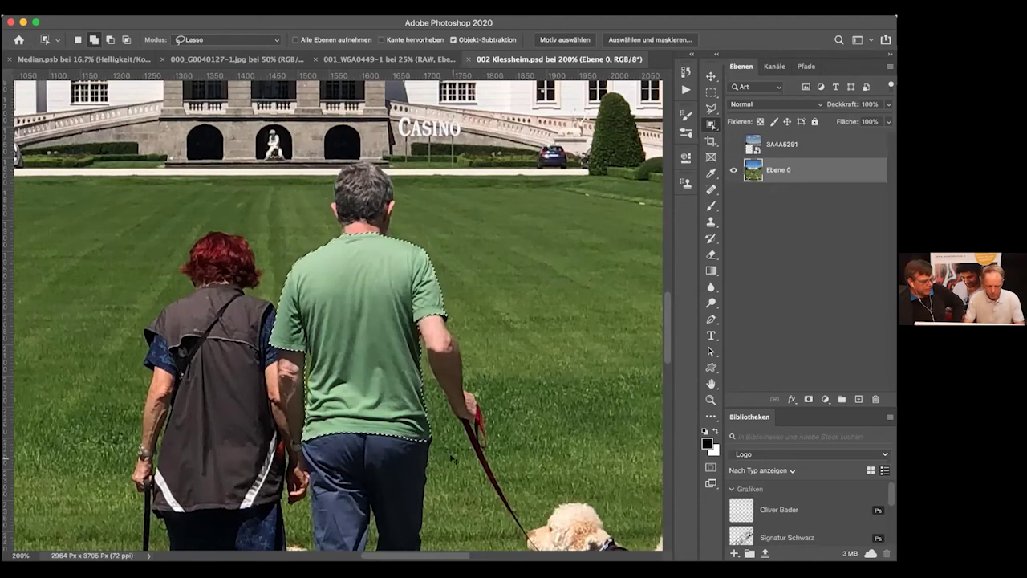
click(447, 451)
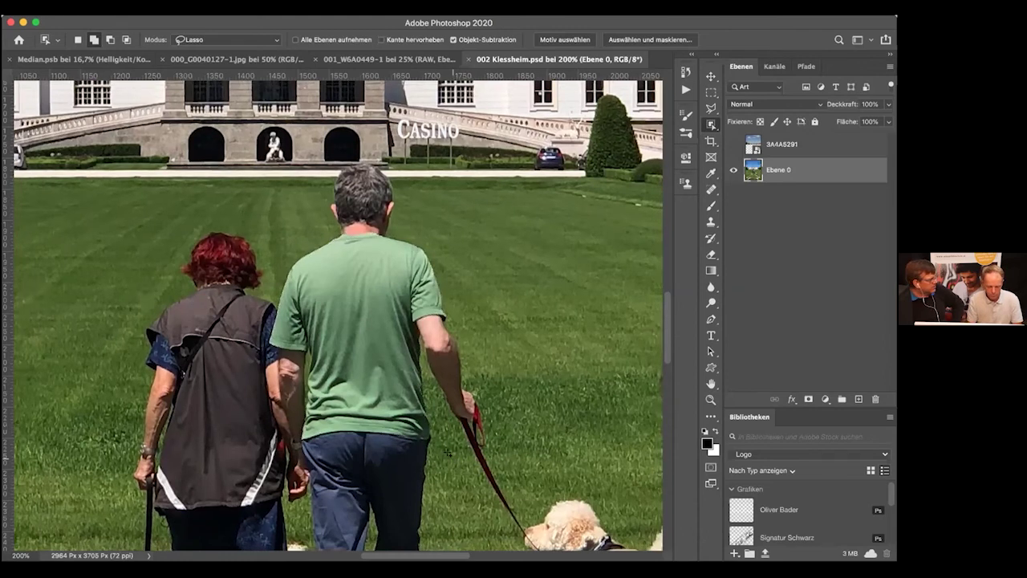
Step: Examine the T-shirt selection at full-figure view and again up close along its edges
key(super+minus)
key(super+minus)
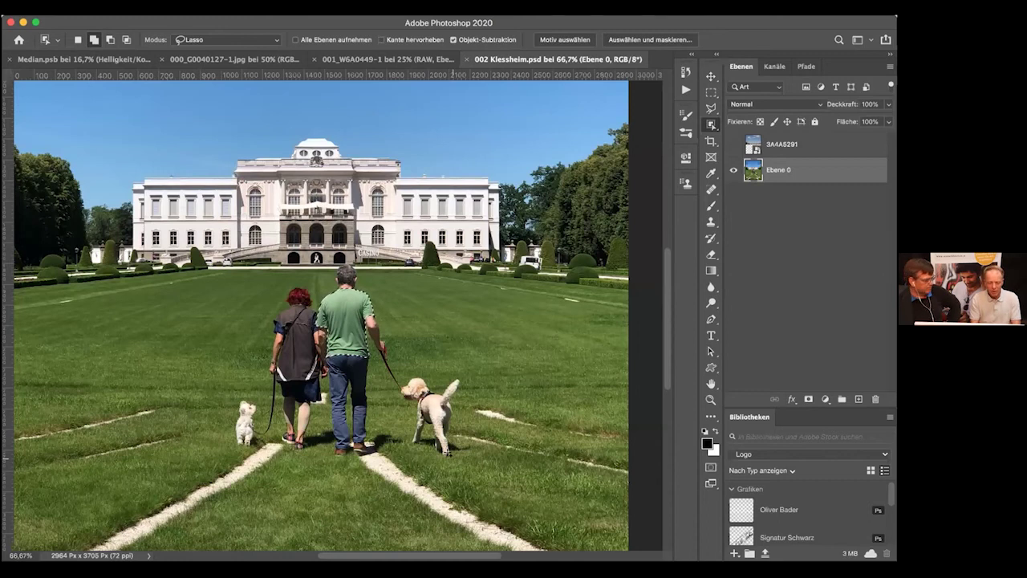
key(ctrl+z)
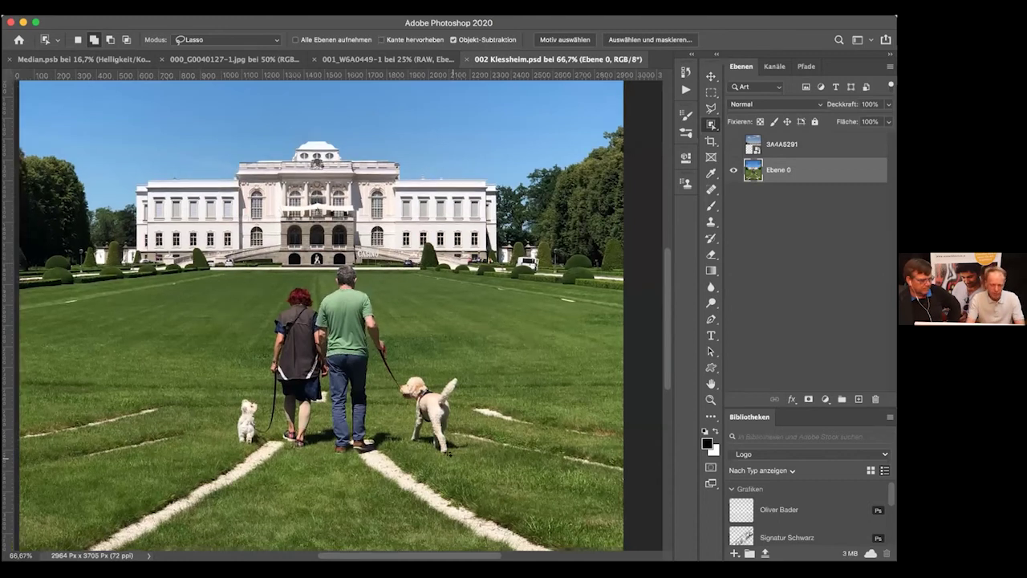
key(ctrl+z)
key(super+minus)
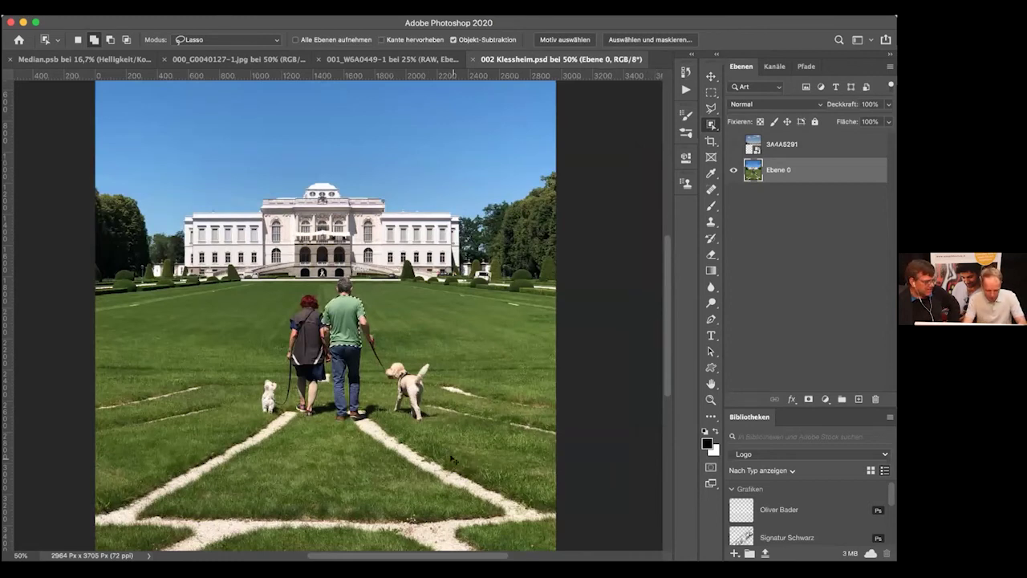
key(super+z)
key(super+z)
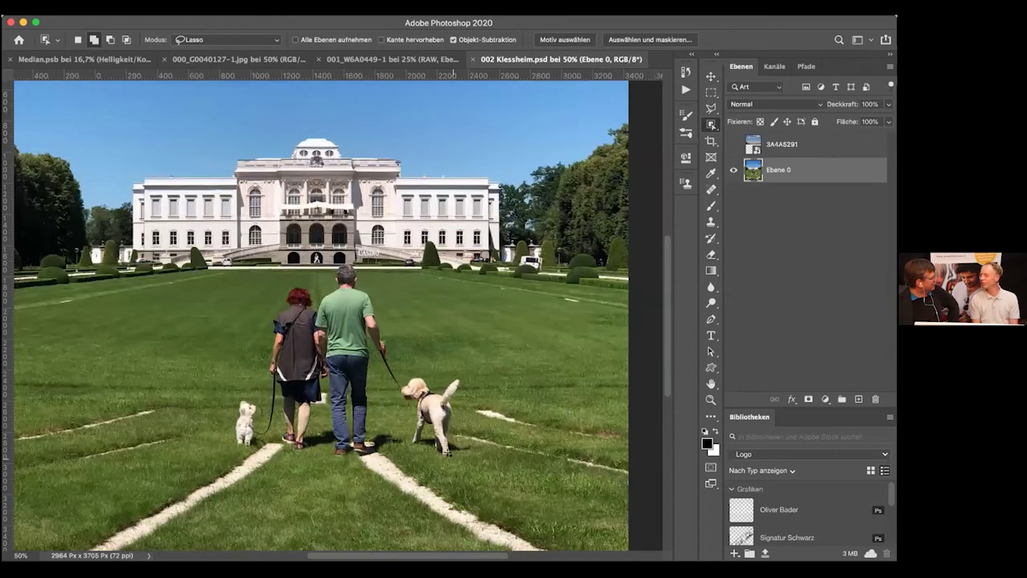
key(super+plus)
key(super+plus)
key(super+plus)
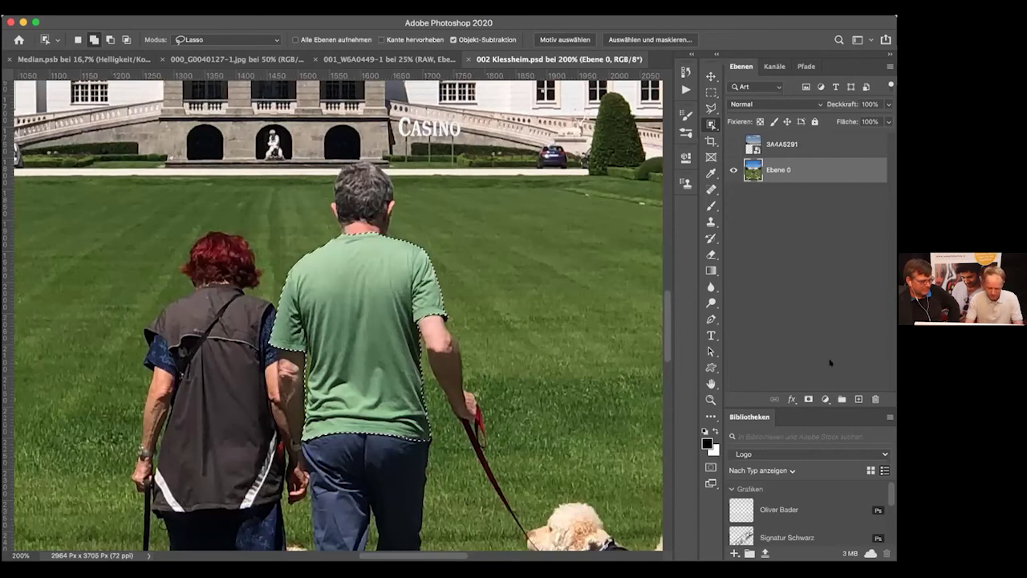
Step: Recolour the selected T-shirt with a masked Hue/Saturation adjustment layer set to saturation +69 and hue -113
key(super+d)
key(super+minus)
key(super+minus)
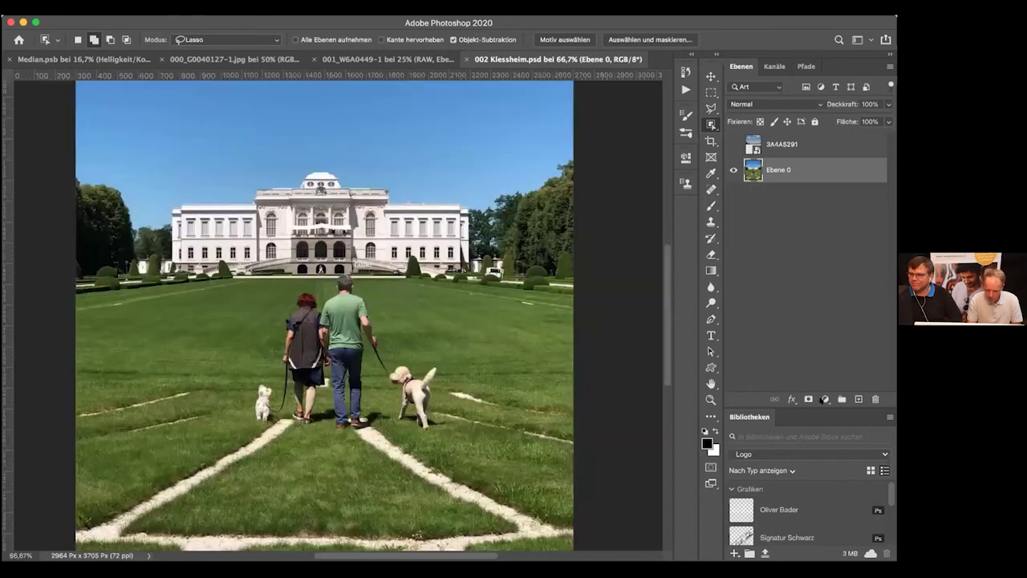
key(super+minus)
click(824, 399)
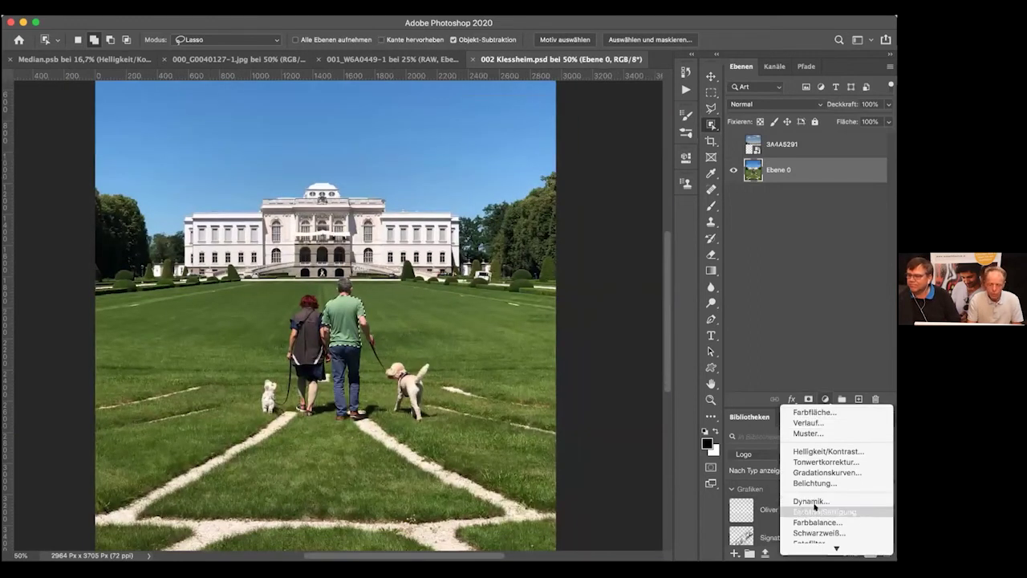
click(815, 508)
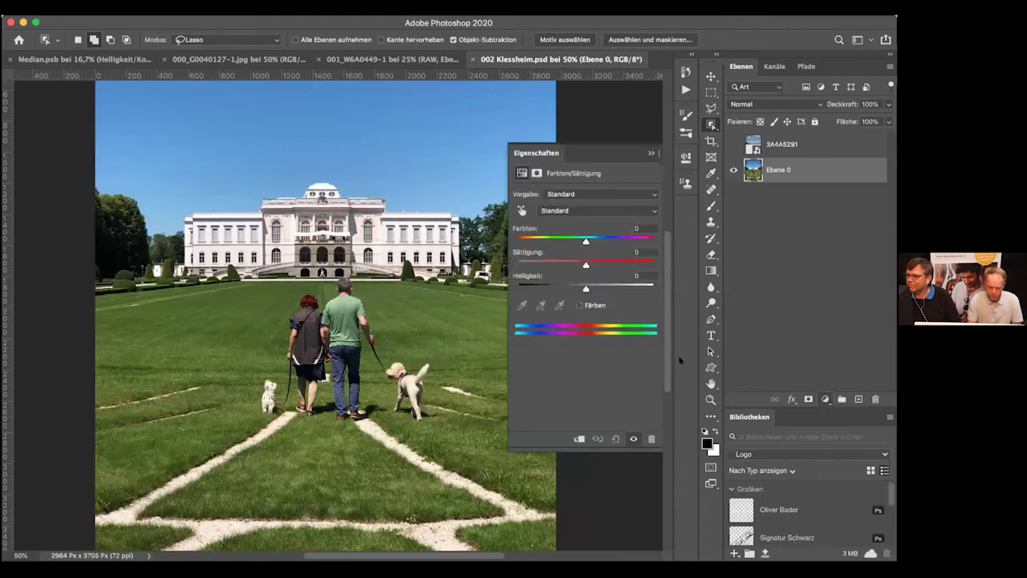
drag(585, 263, 633, 264)
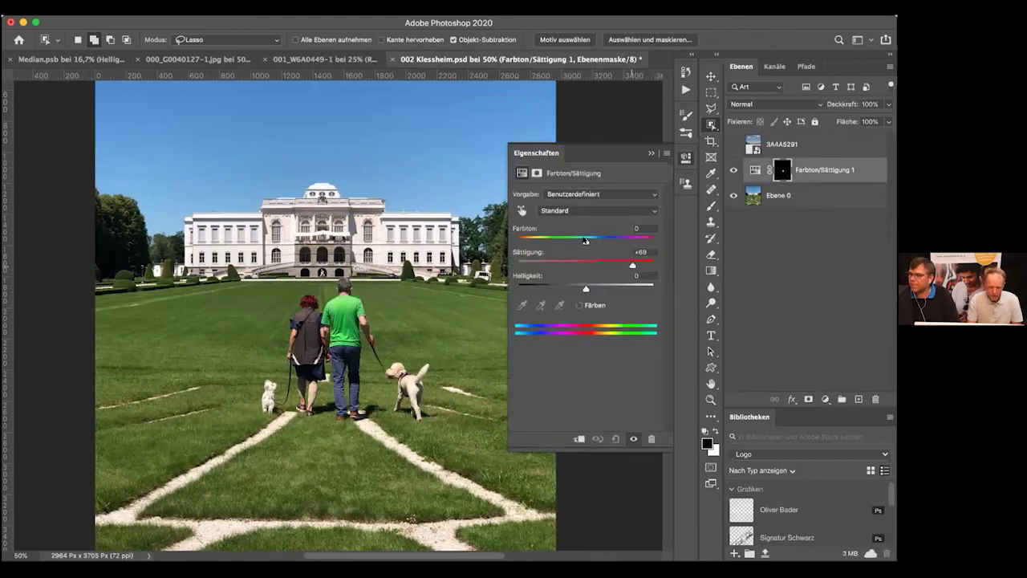
drag(586, 240, 536, 237)
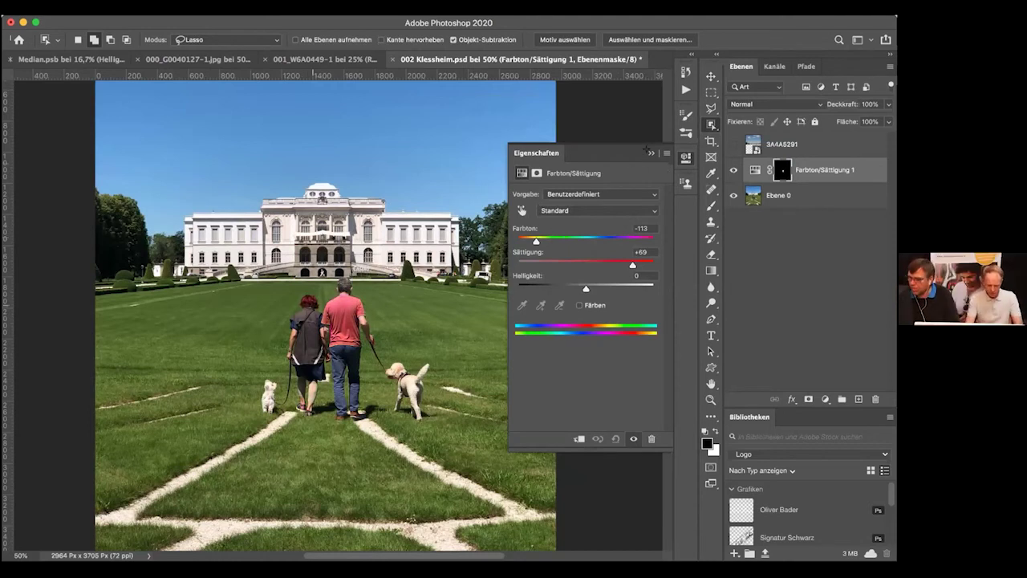
Step: Compare the whole photo with the Hue/Saturation adjustment layer hidden and shown
click(651, 152)
key(super+0)
click(730, 169)
click(729, 169)
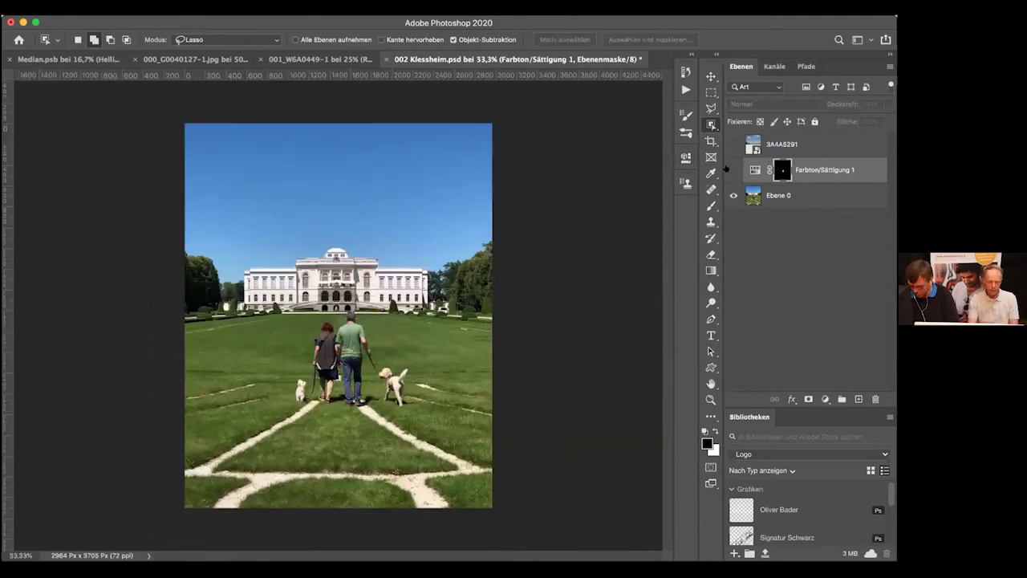
click(728, 170)
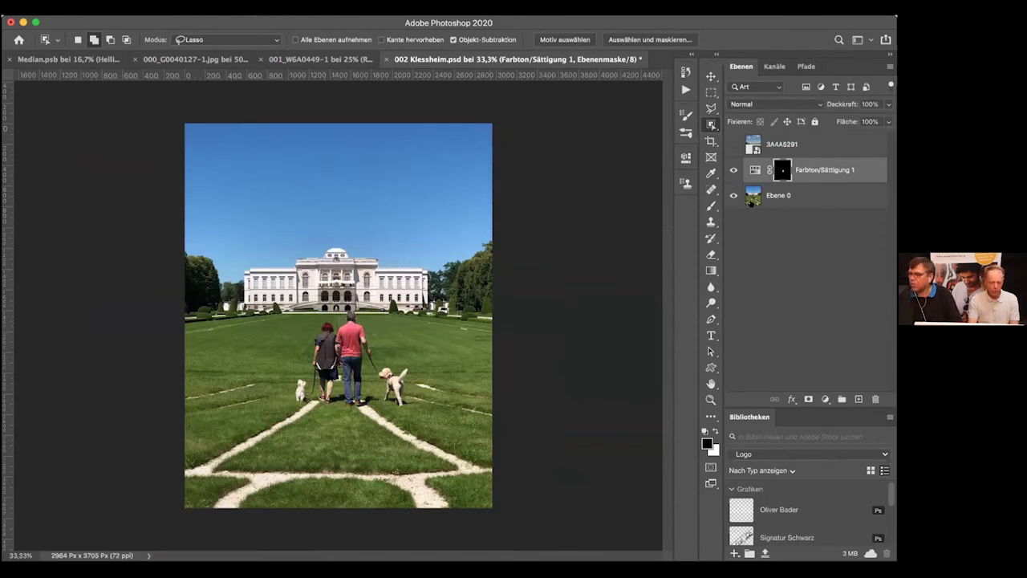
Step: Show the 3A4A5291 cloud layer, check it on its own, and lower its opacity to 62%
click(731, 142)
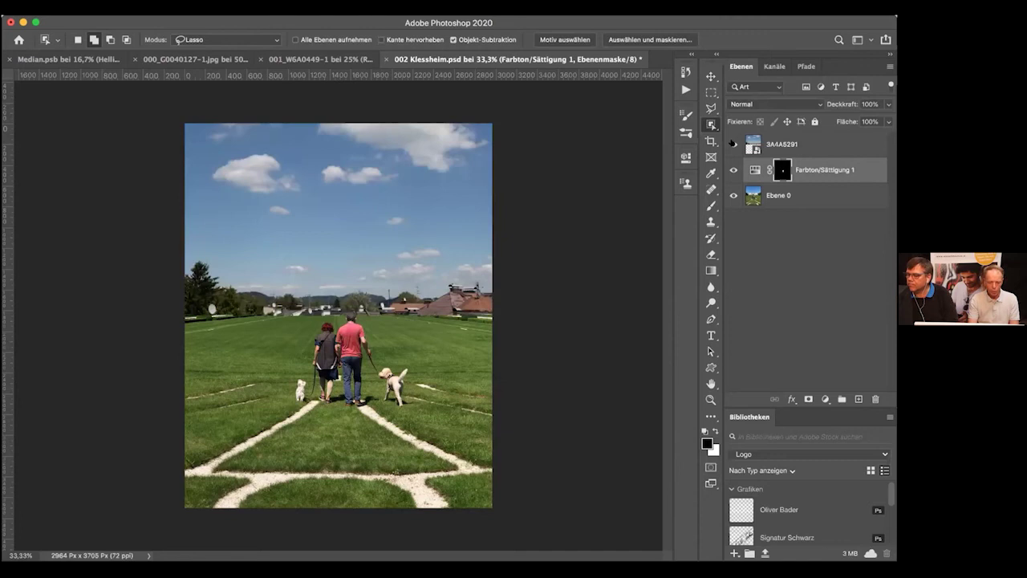
drag(732, 169, 731, 211)
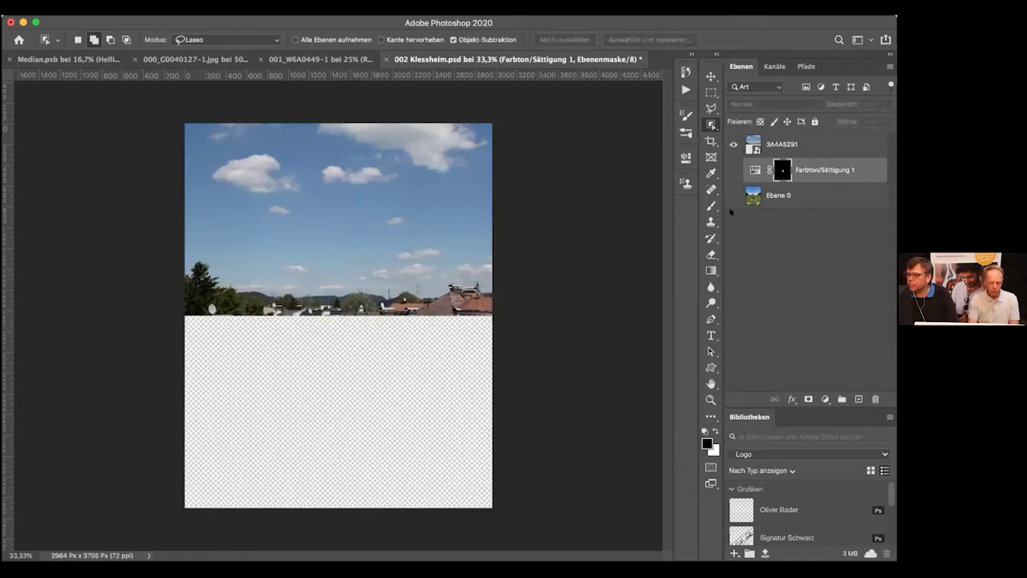
drag(731, 195, 731, 169)
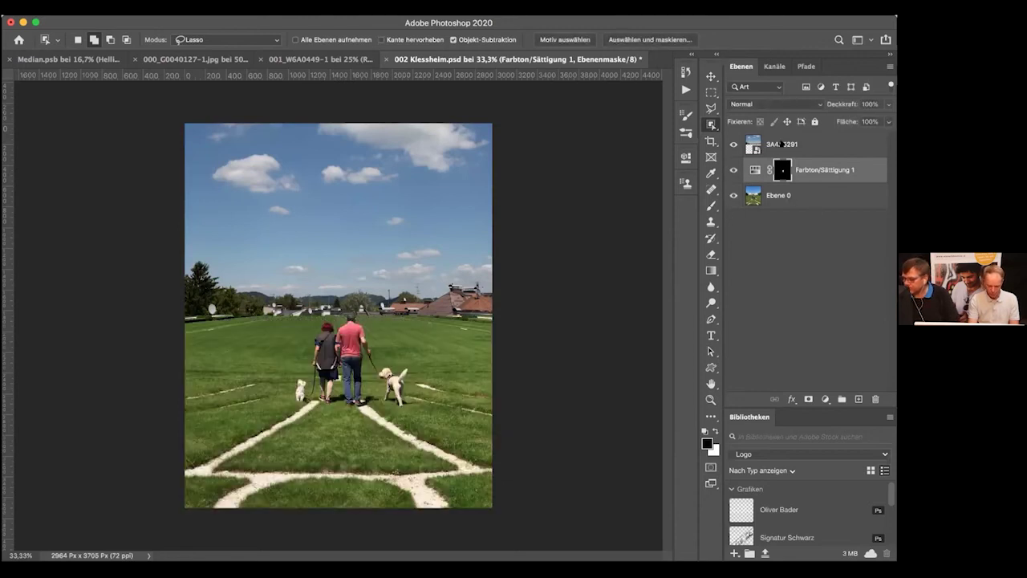
click(782, 145)
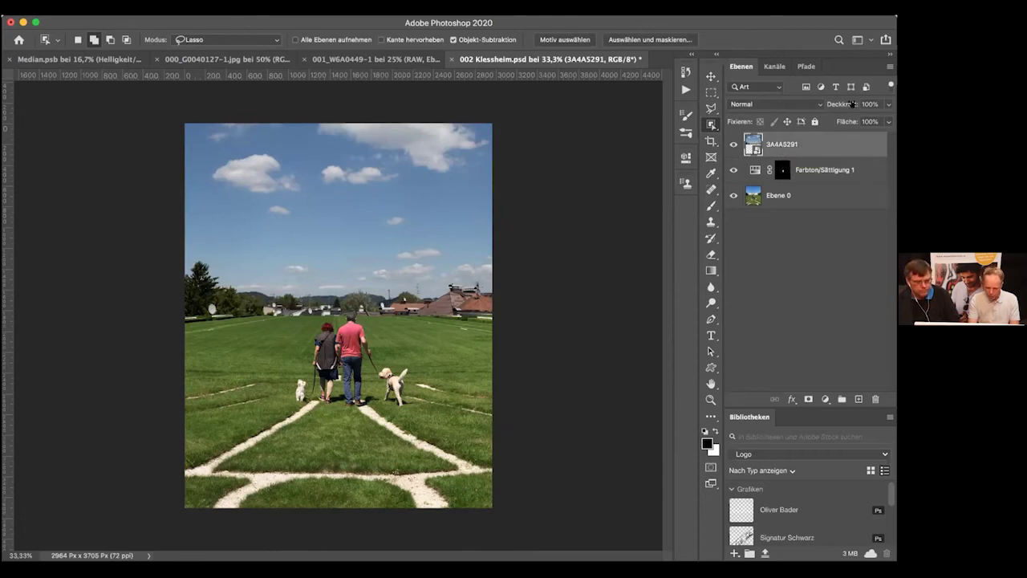
drag(849, 104, 824, 103)
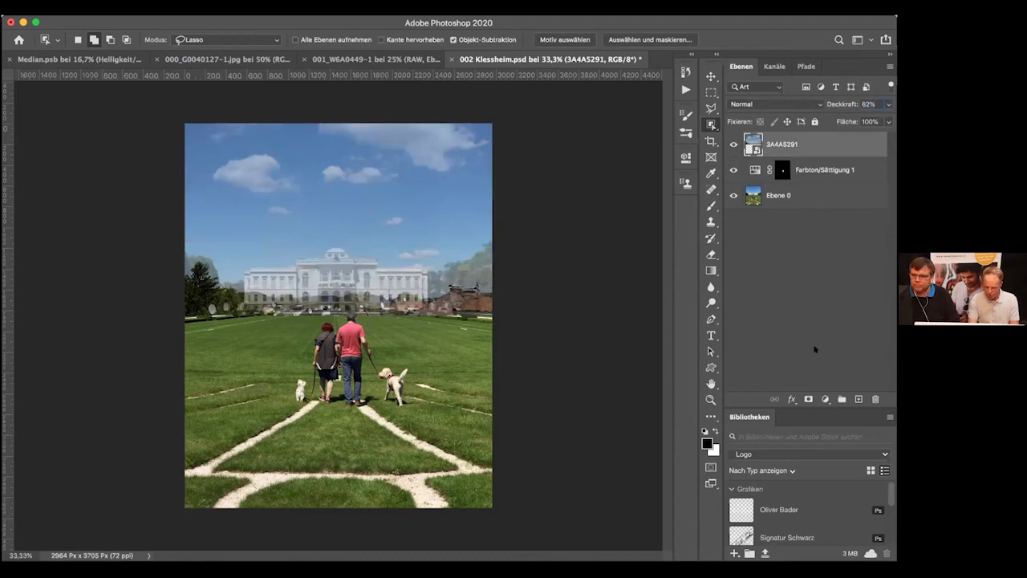
Step: Add a white mask to the cloud layer and paint it black over the palace and trees with a 500 px brush at 100% opacity
click(808, 399)
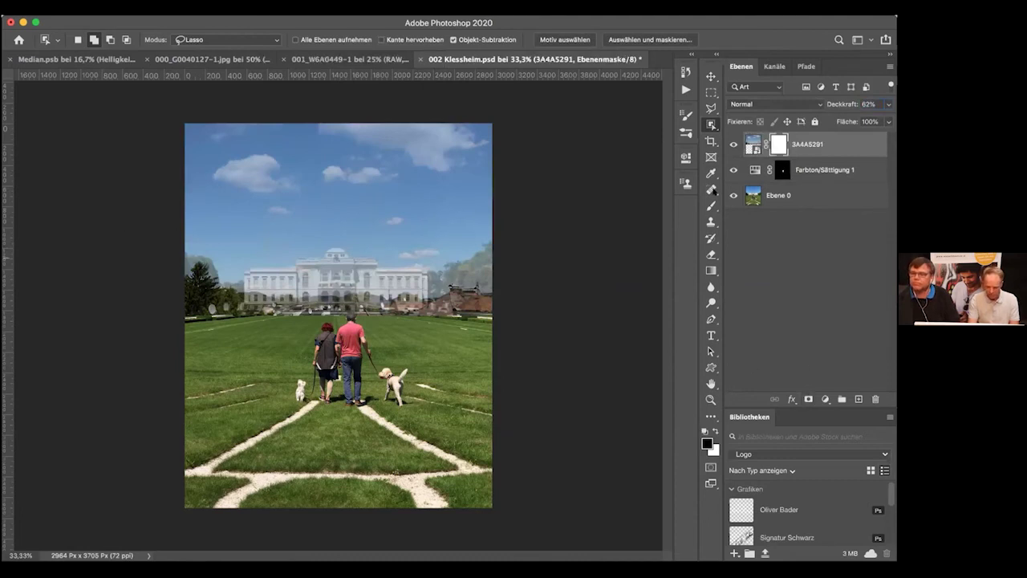
key(b)
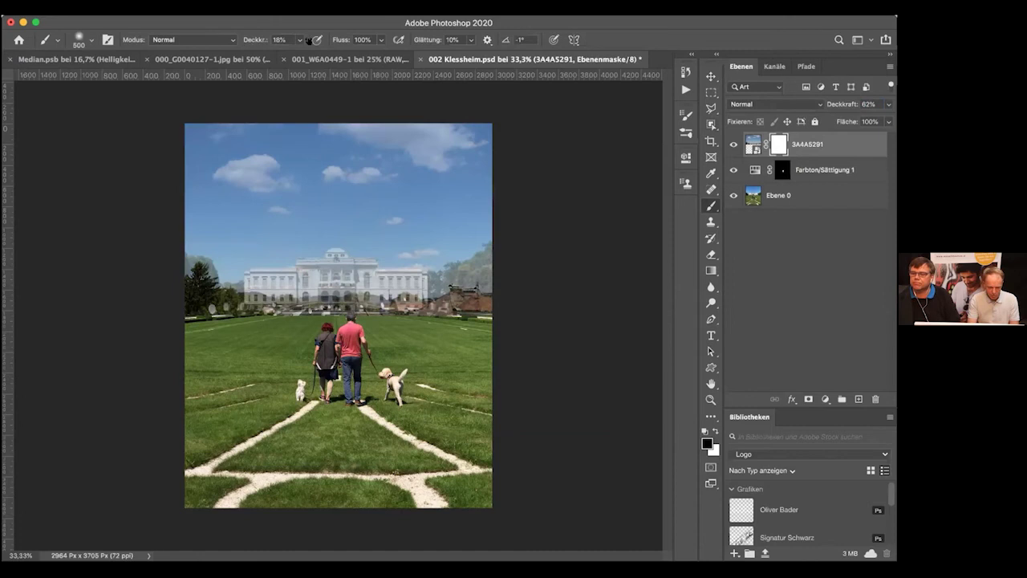
mouse_move(228, 304)
mouse_down()
mouse_move(191, 277)
mouse_move(199, 261)
mouse_move(245, 278)
mouse_move(317, 258)
mouse_move(337, 265)
mouse_move(329, 295)
mouse_up()
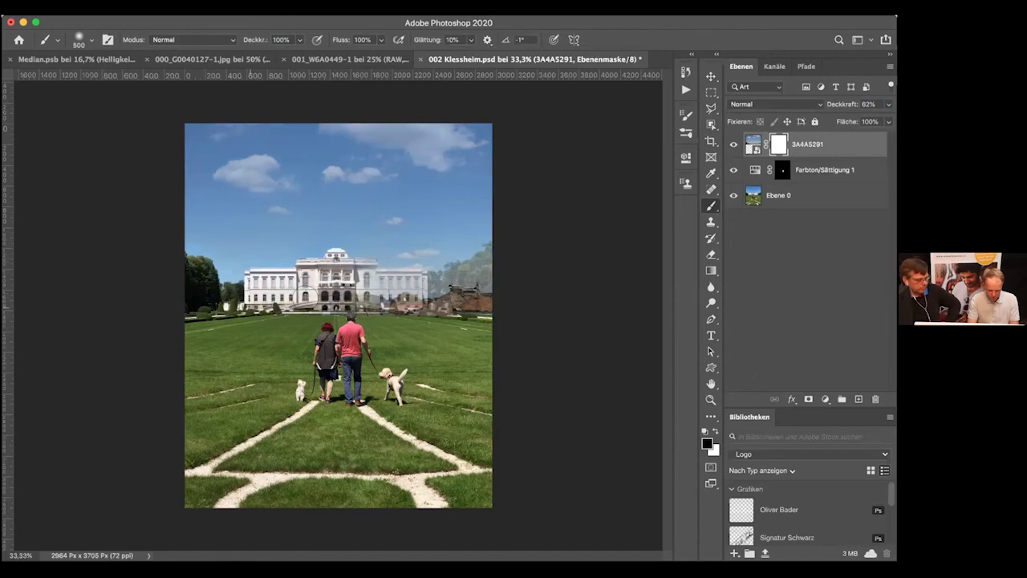
mouse_move(415, 253)
mouse_down()
mouse_move(373, 262)
mouse_move(377, 297)
mouse_move(481, 257)
mouse_move(465, 240)
mouse_move(483, 229)
mouse_move(480, 252)
mouse_move(482, 233)
mouse_up()
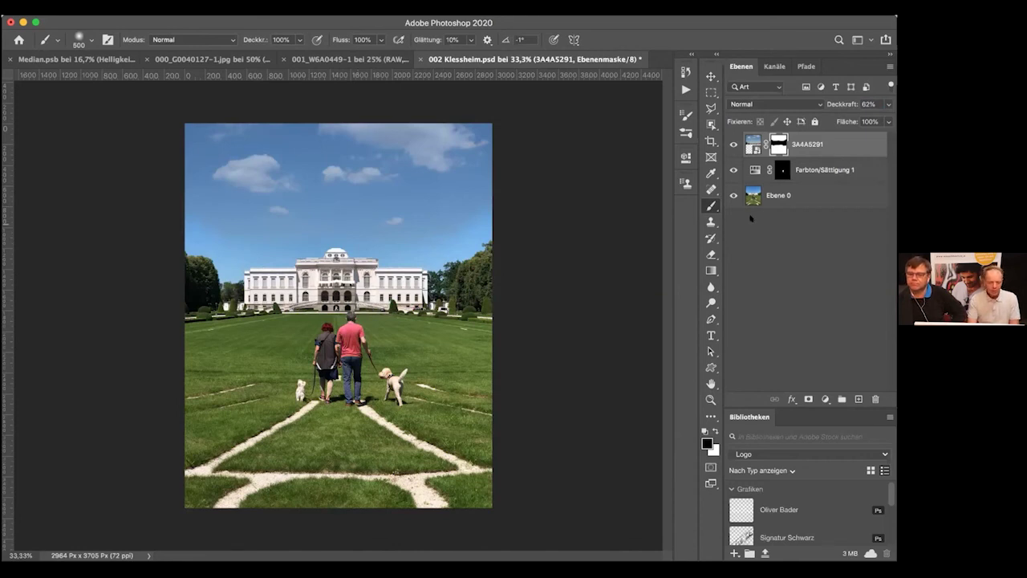
Step: Set the cloud layer to 100% opacity, the Aufhellen blend mode and 63% fill
click(752, 146)
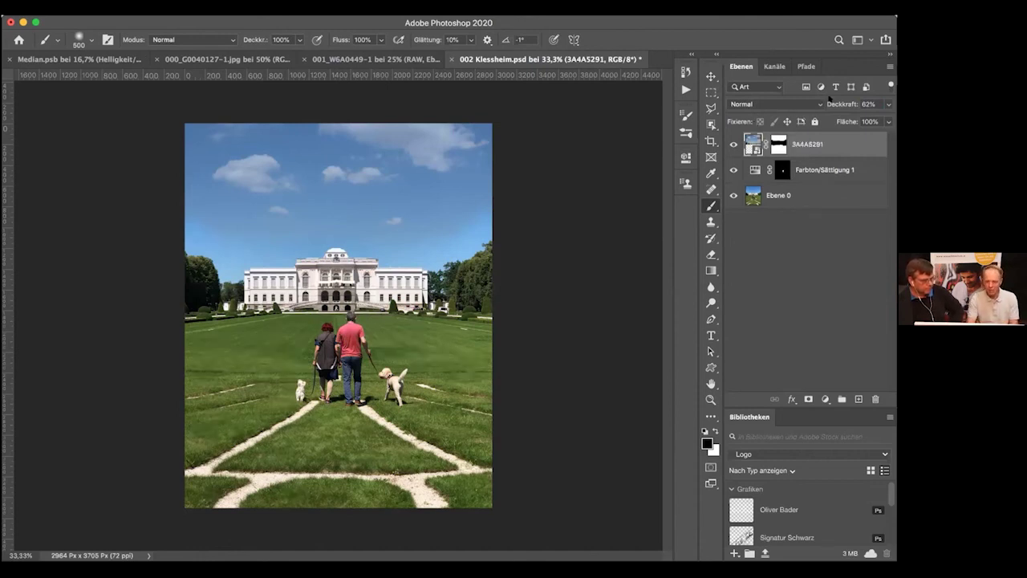
drag(831, 99, 840, 100)
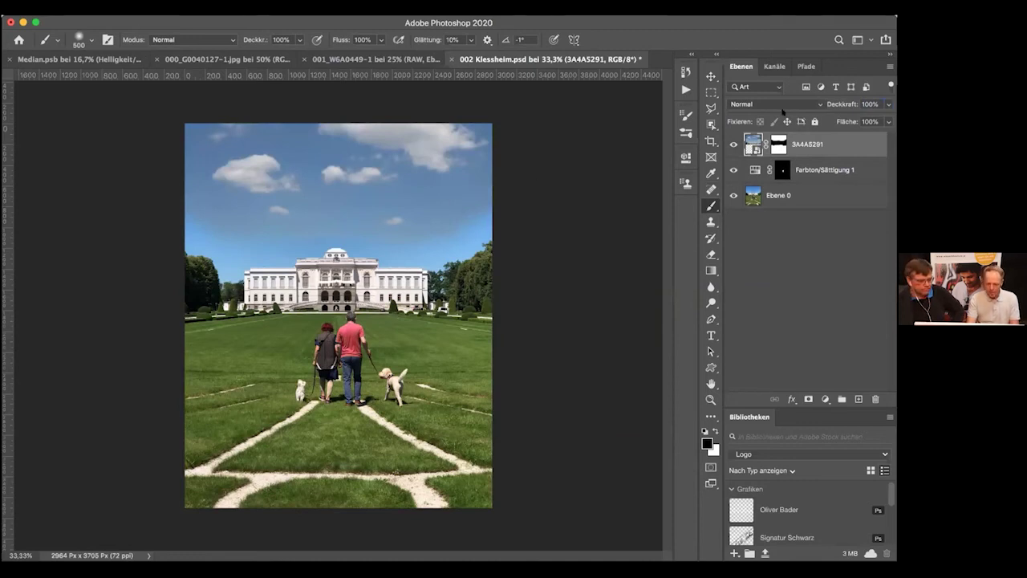
click(812, 102)
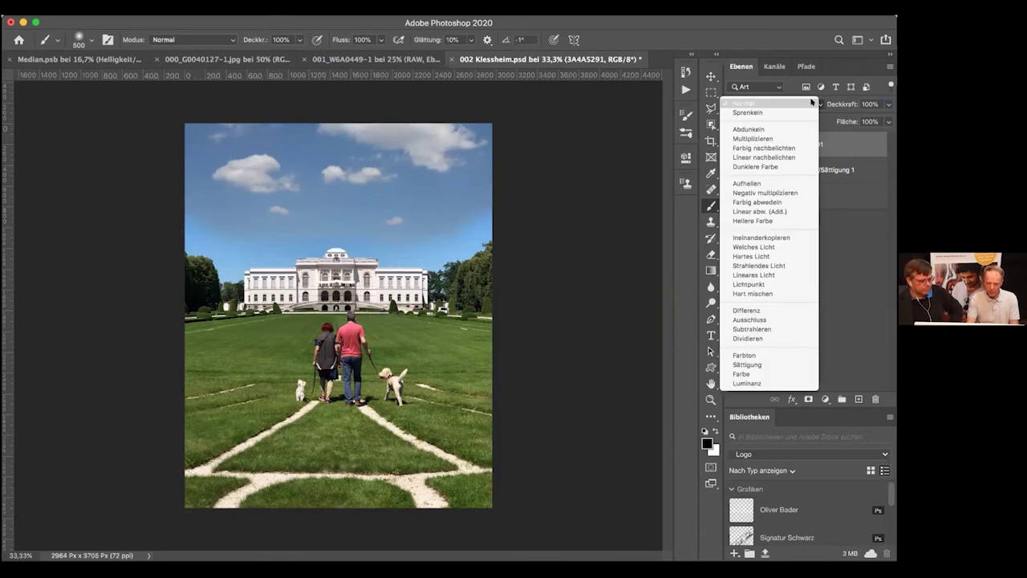
click(771, 181)
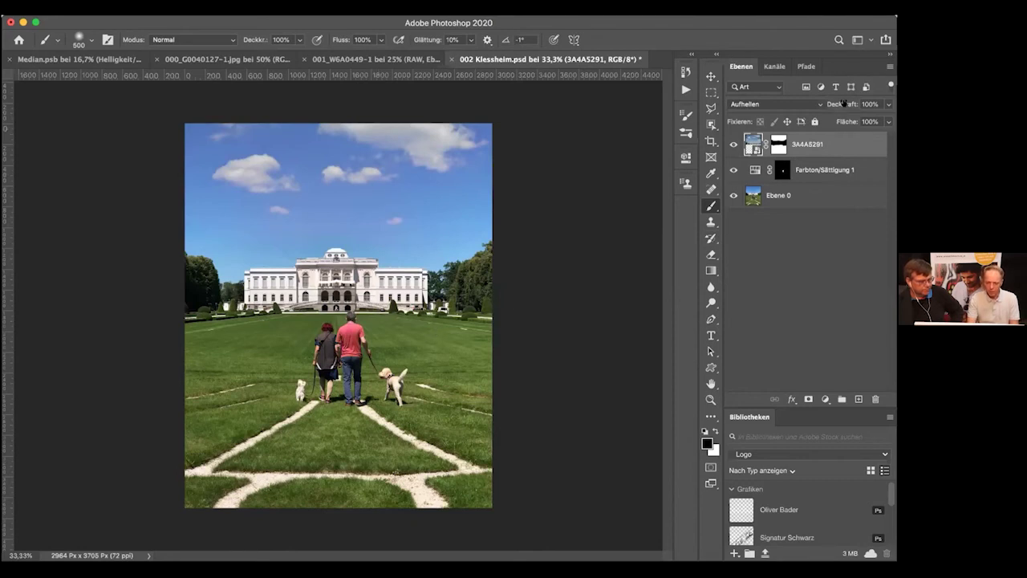
drag(844, 120, 842, 121)
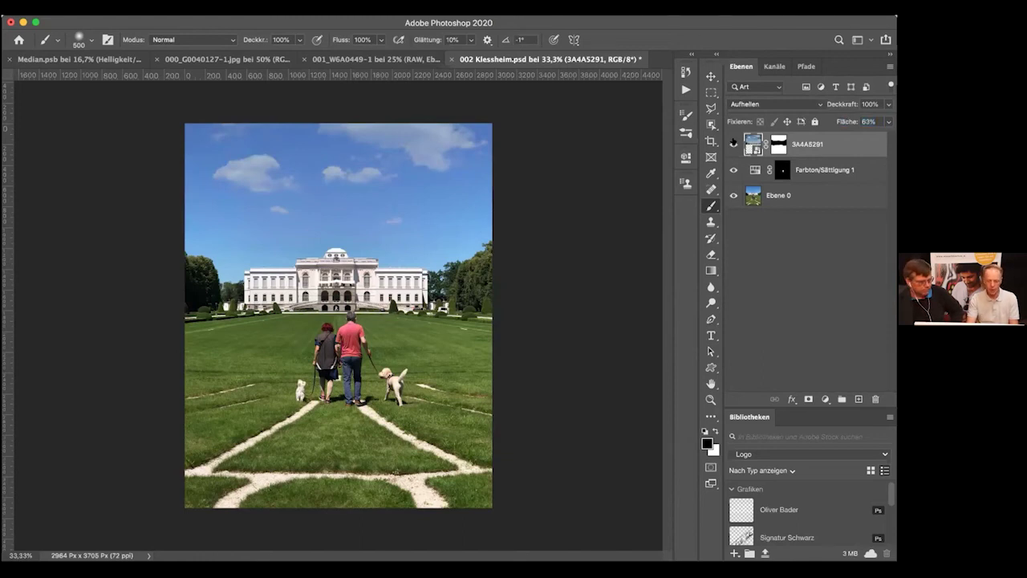
Step: Compare the photo with the cloud layer hidden and shown, and inspect the edges of the recoloured T-shirt up close
click(732, 144)
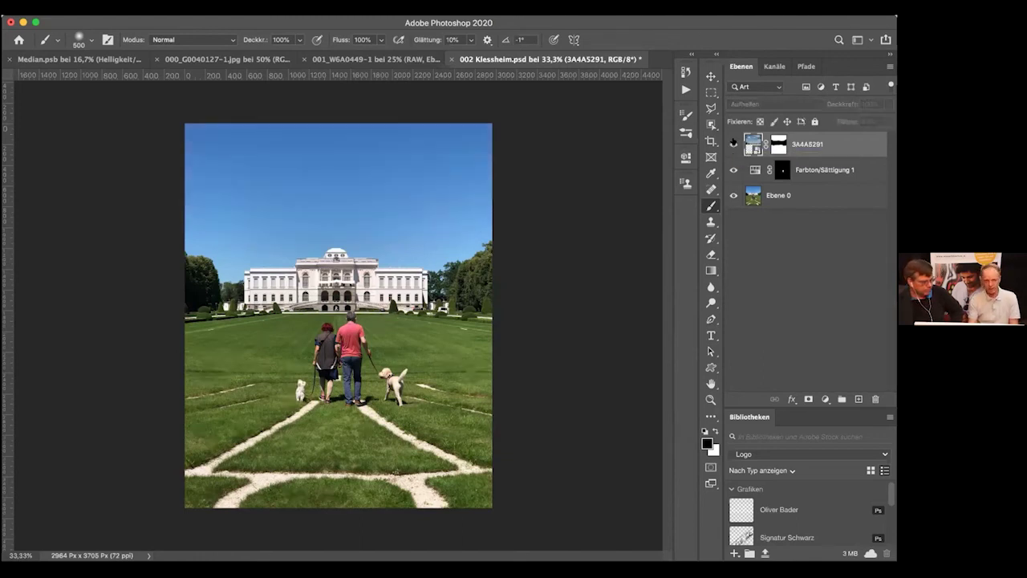
click(733, 144)
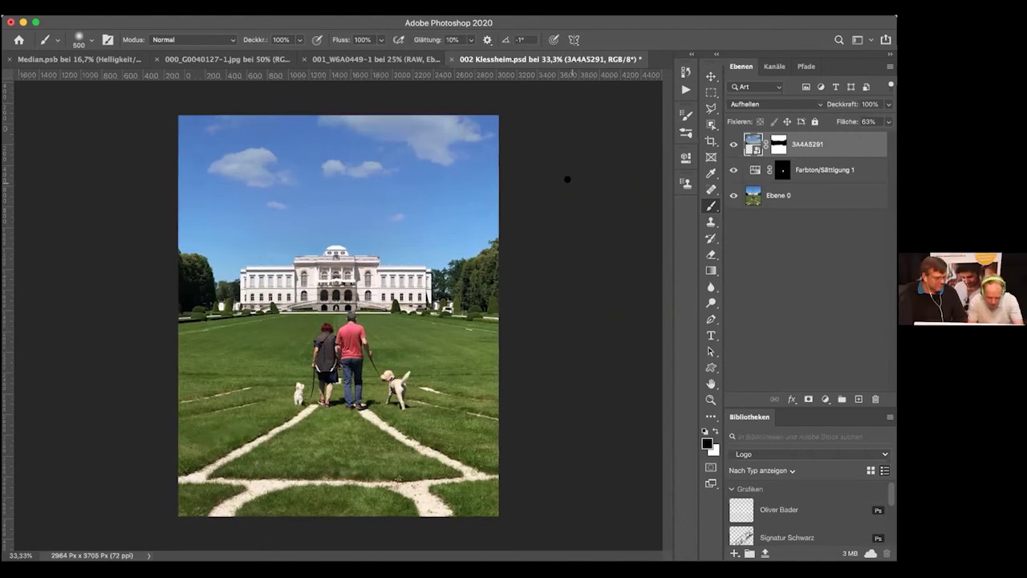
key(super+plus)
key(super+plus)
key(super+plus)
key(super+plus)
key(super+plus)
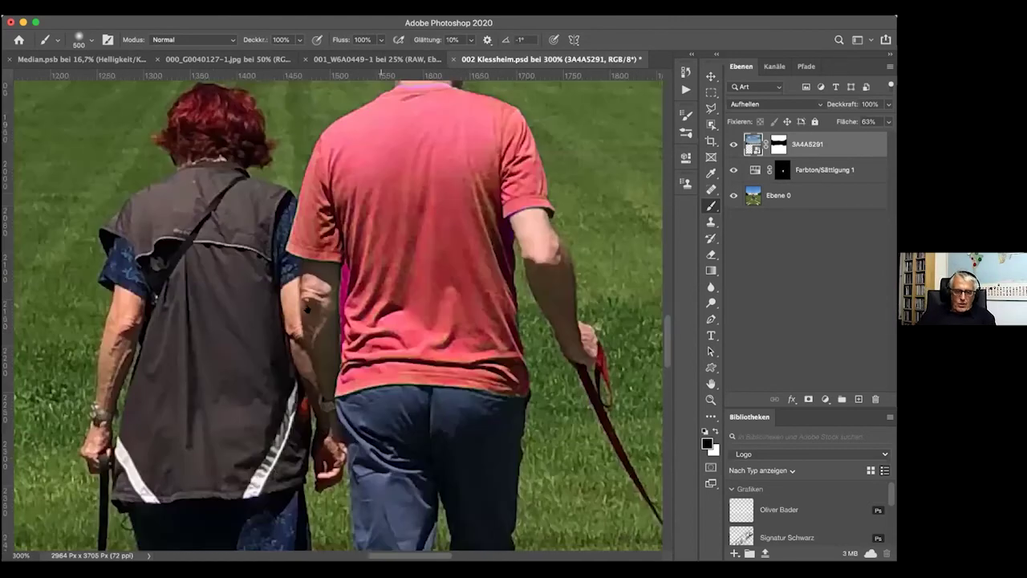
Step: Paint black on the Farbton/Sättigung 1 mask with an 8 px brush over the purple fringe between the man's left arm and T-shirt
scroll(305, 317, down, 1)
scroll(305, 316, right, 2)
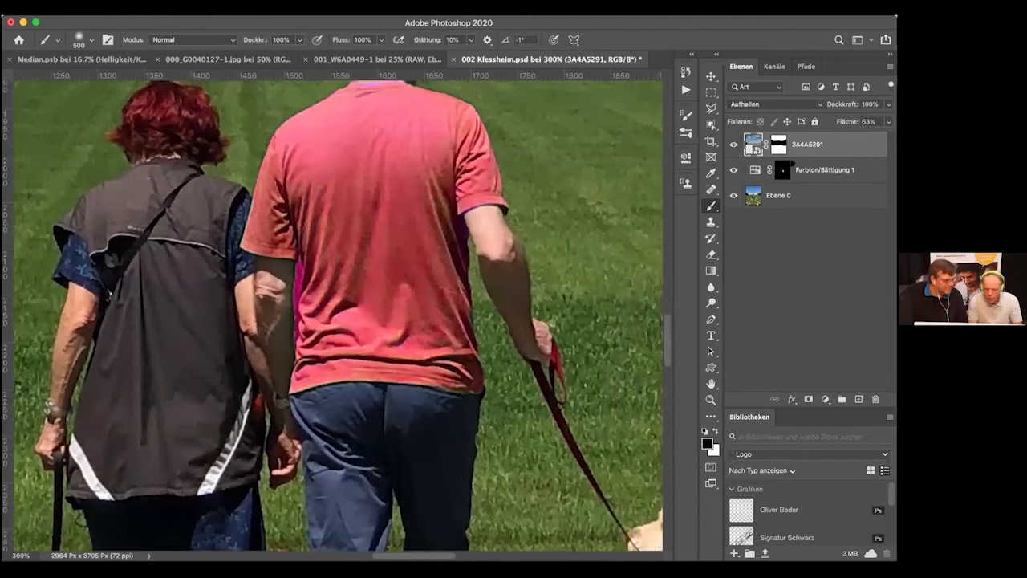
click(755, 178)
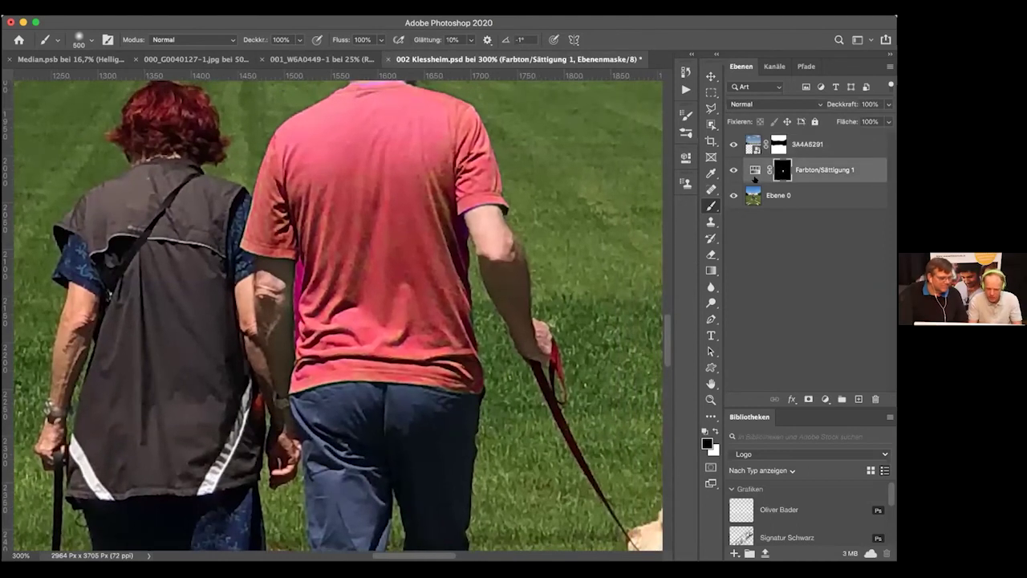
key(bracketleft)
key(bracketleft)
key(bracketleft)
key(bracketleft)
key(bracketleft)
key(bracketleft)
key(bracketleft)
key(bracketleft)
key(bracketleft)
key(bracketleft)
key(bracketleft)
key(bracketleft)
key(bracketleft)
key(bracketleft)
key(bracketleft)
key(bracketleft)
key(bracketleft)
key(bracketleft)
key(bracketleft)
key(bracketleft)
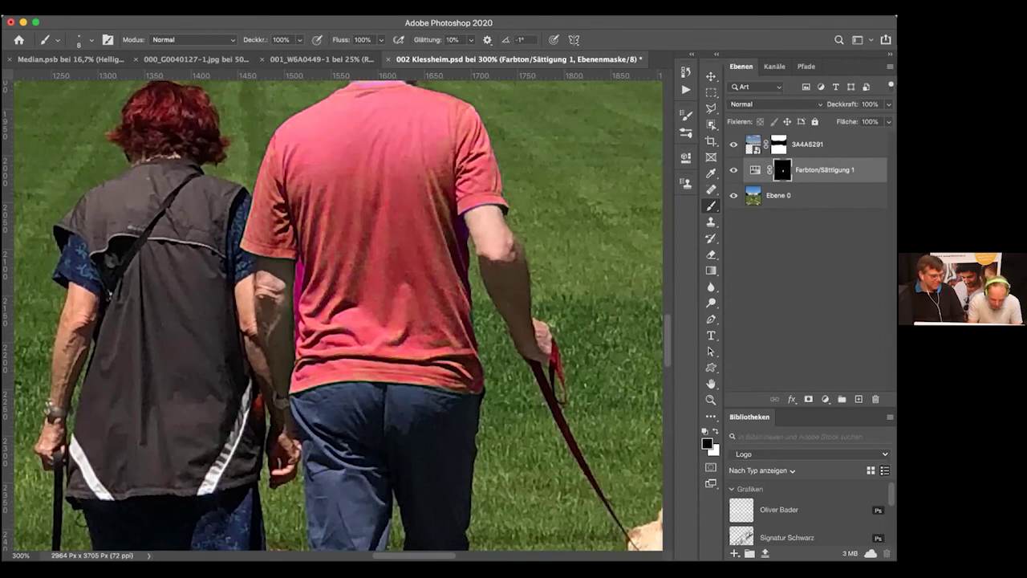
drag(299, 266, 297, 337)
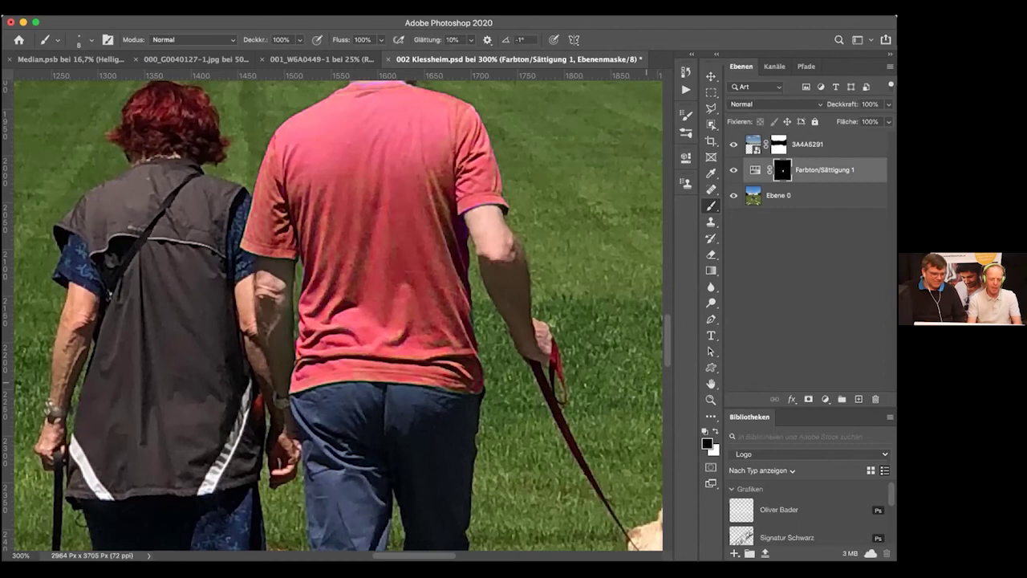
Step: Review the whole Klessheim photo with the recoloured T-shirt and the blended clouds
key(super+minus)
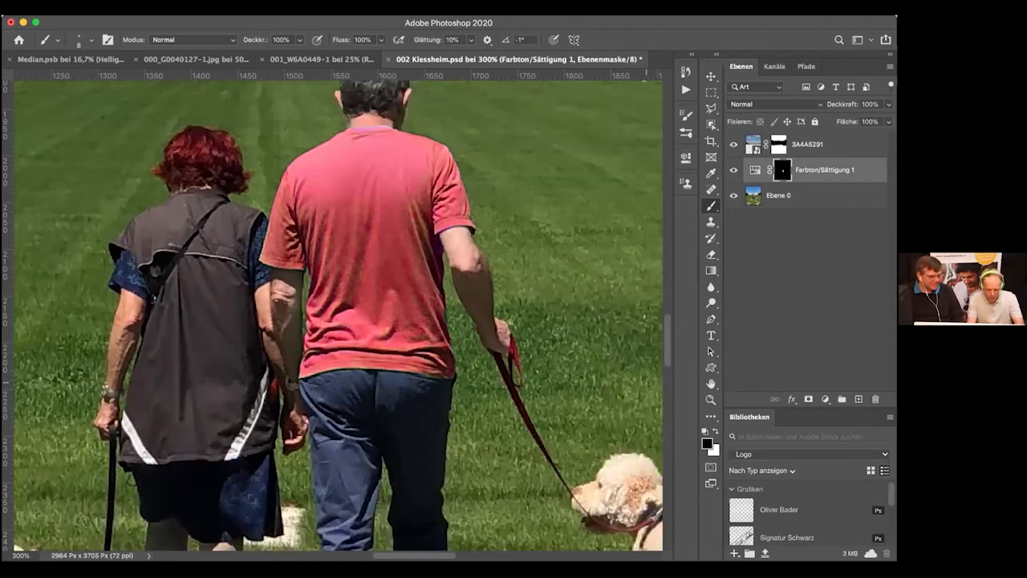
key(super+minus)
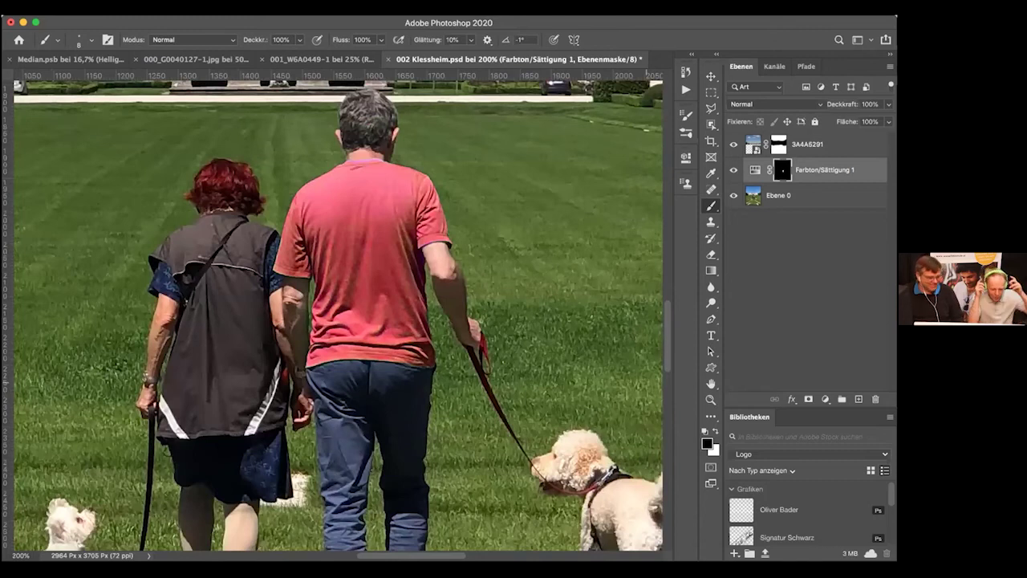
key(super+minus)
key(super+minus)
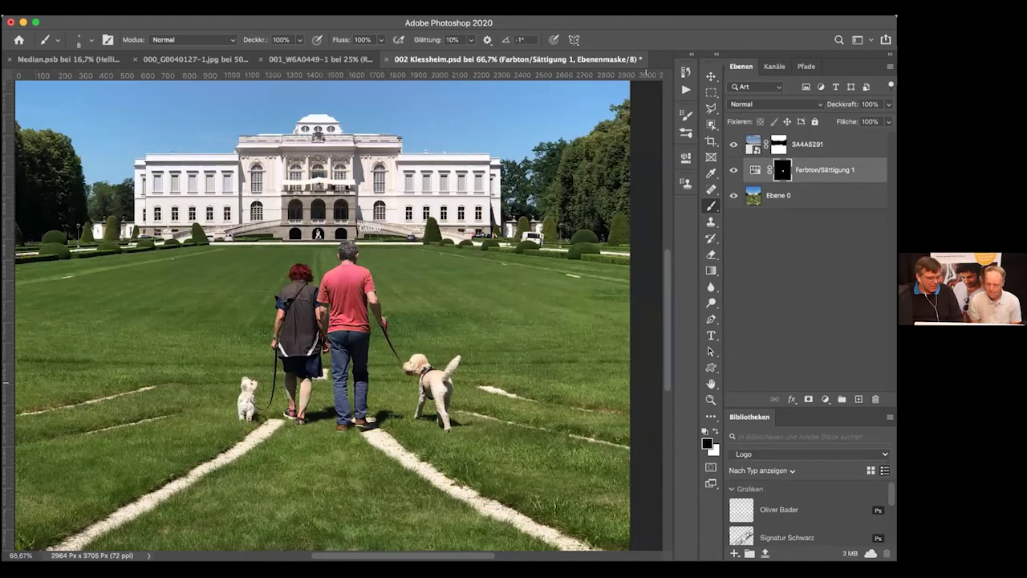
key(super+minus)
key(super+minus)
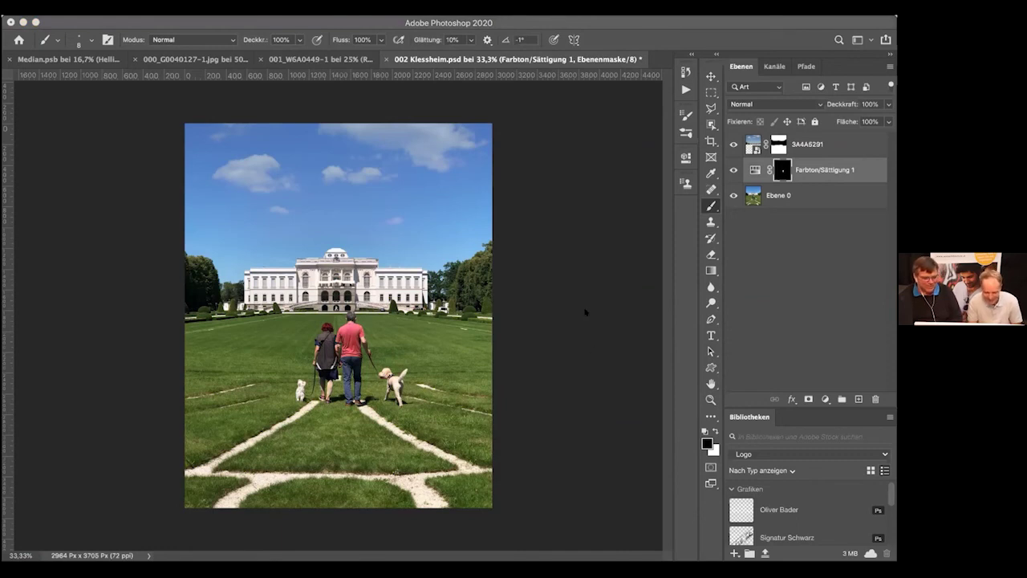
click(588, 74)
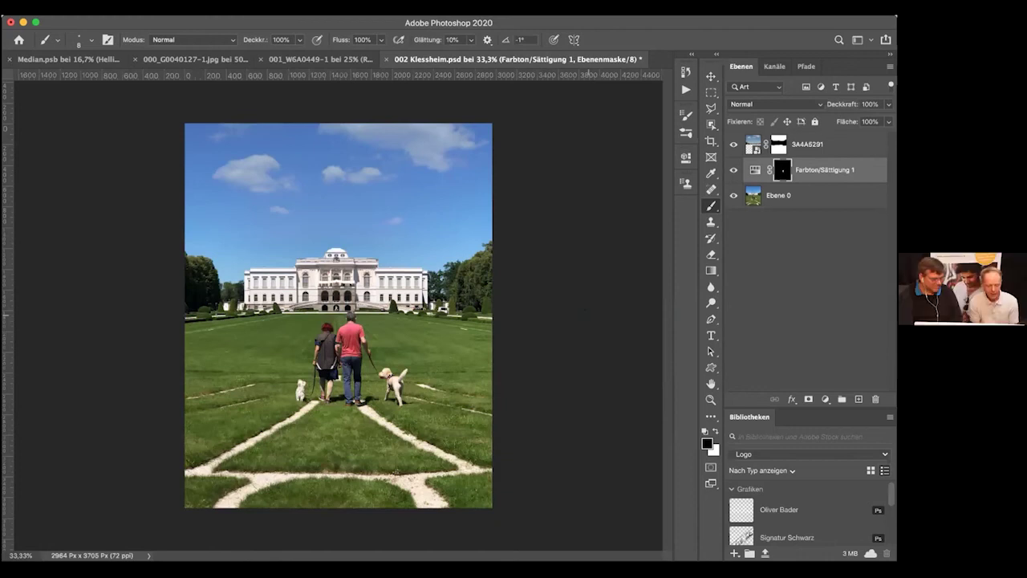
Step: Bring up 003 Composing_MG_8504.psd and compare the tree photo with Ebene 1 and Ebene 2 hidden and shown
key(ctrl+Tab)
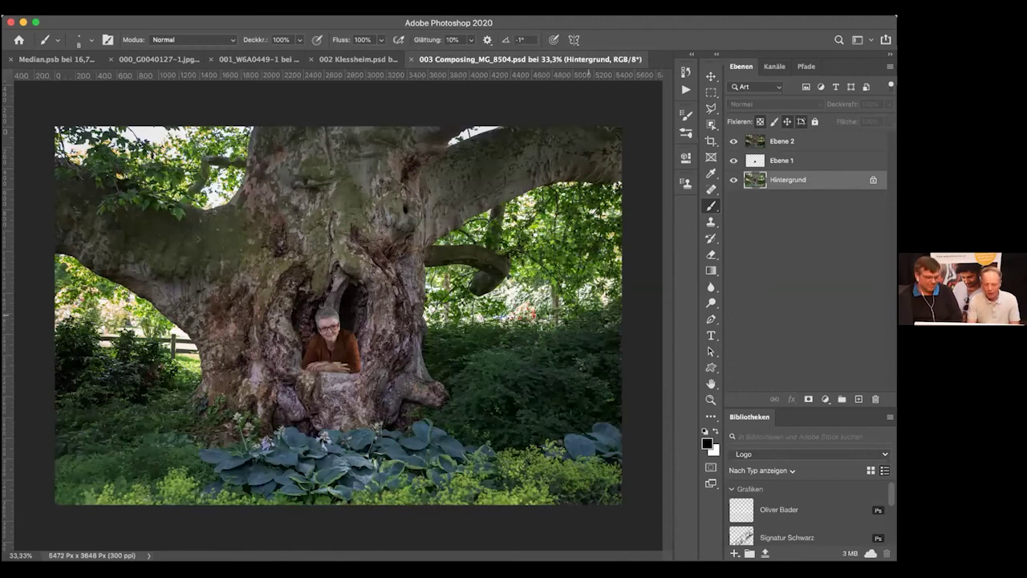
click(734, 160)
click(733, 141)
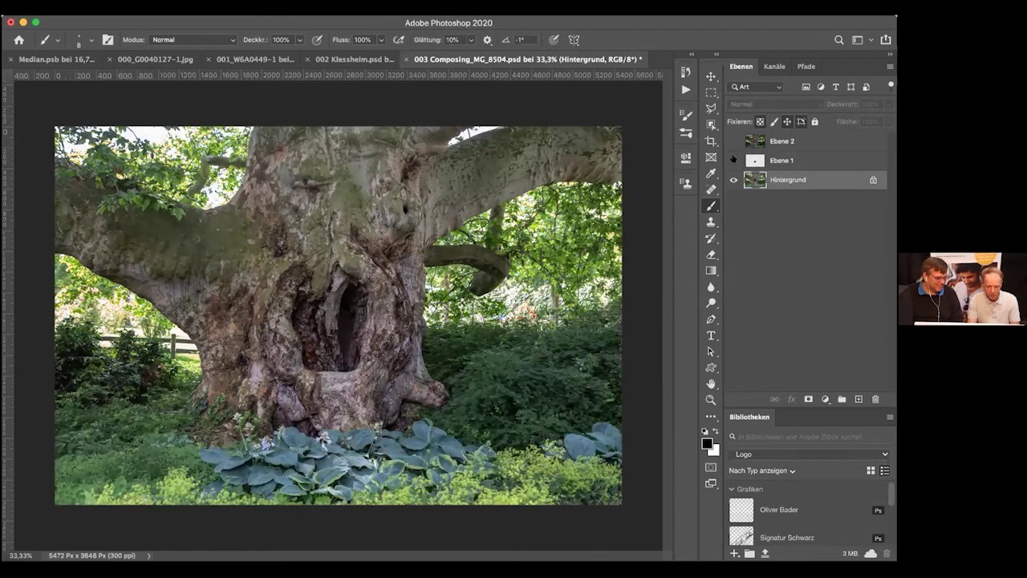
click(733, 160)
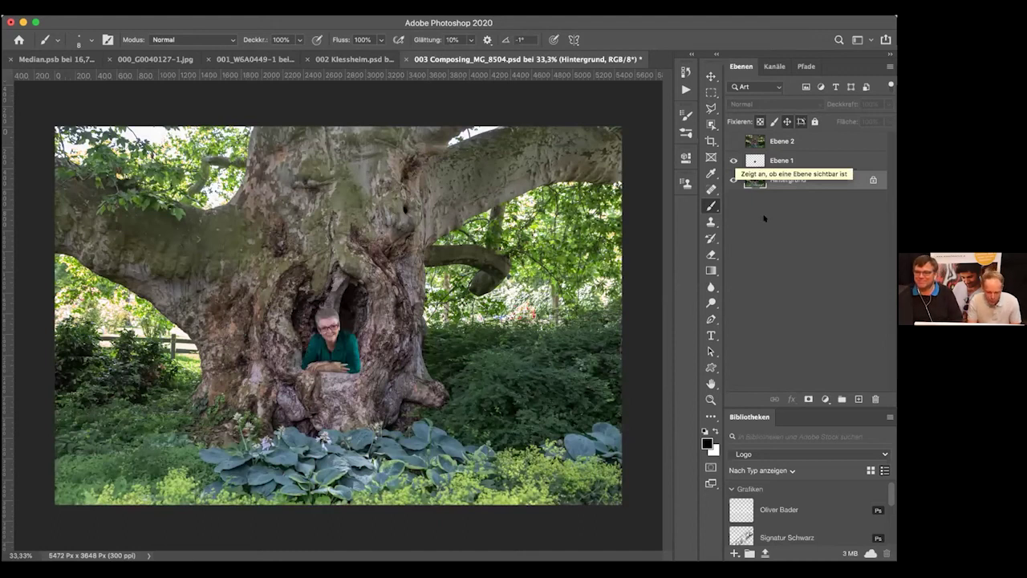
click(731, 140)
click(732, 140)
click(732, 140)
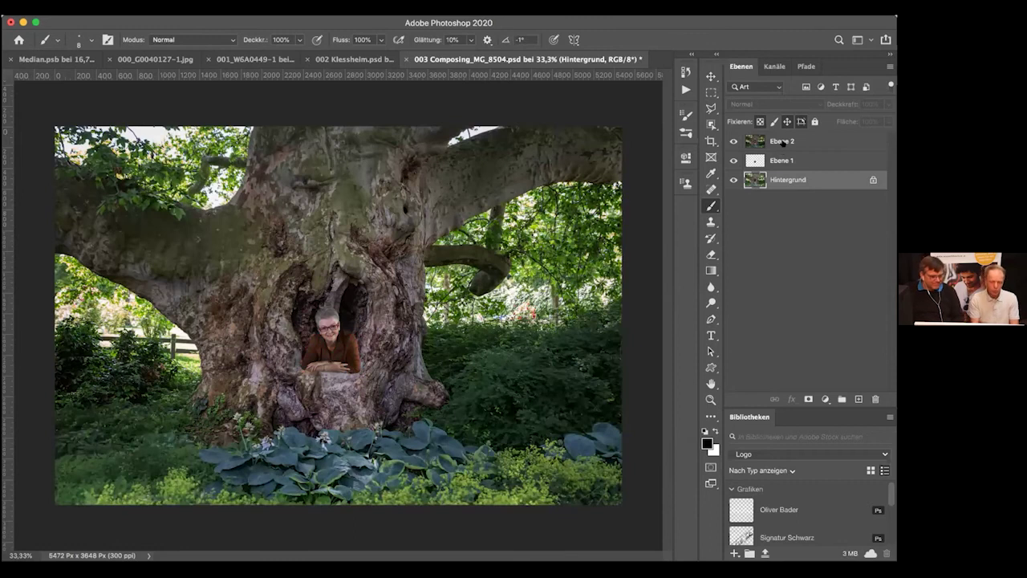
Step: Add a new layer above Ebene 2 and paint a black shadow line under the woman's arms with a 15 px brush
click(783, 143)
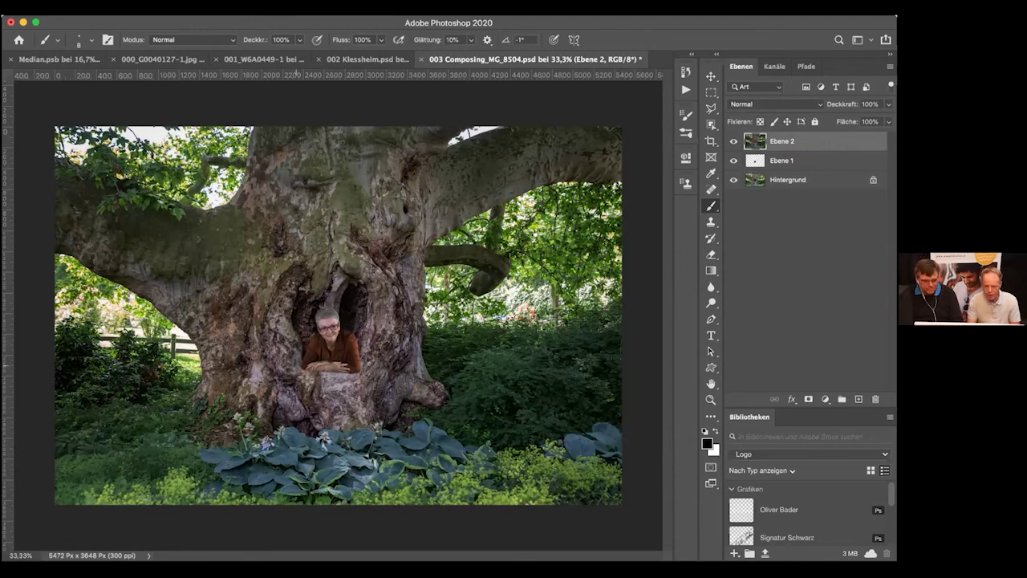
click(858, 399)
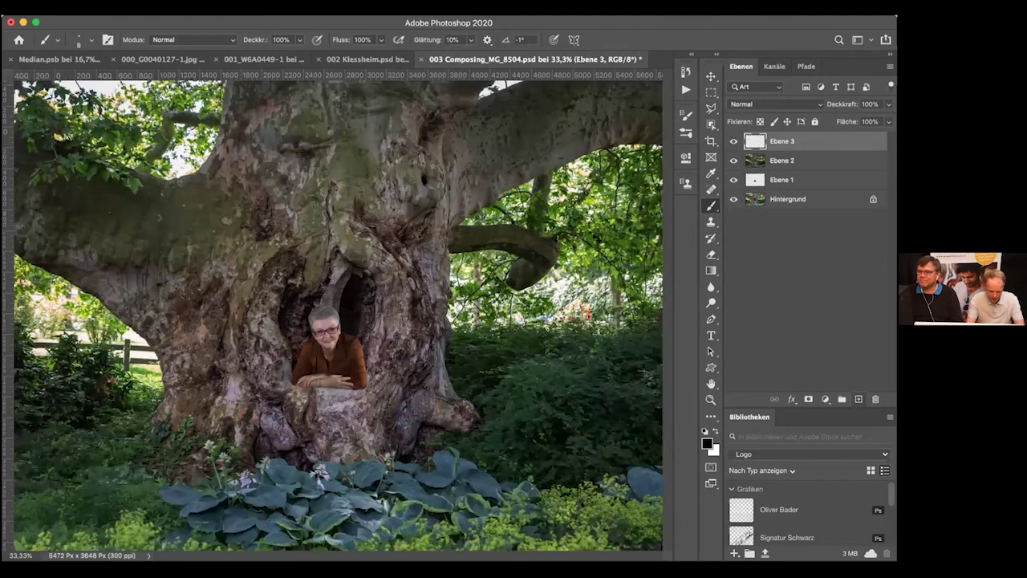
scroll(290, 376, up, 5)
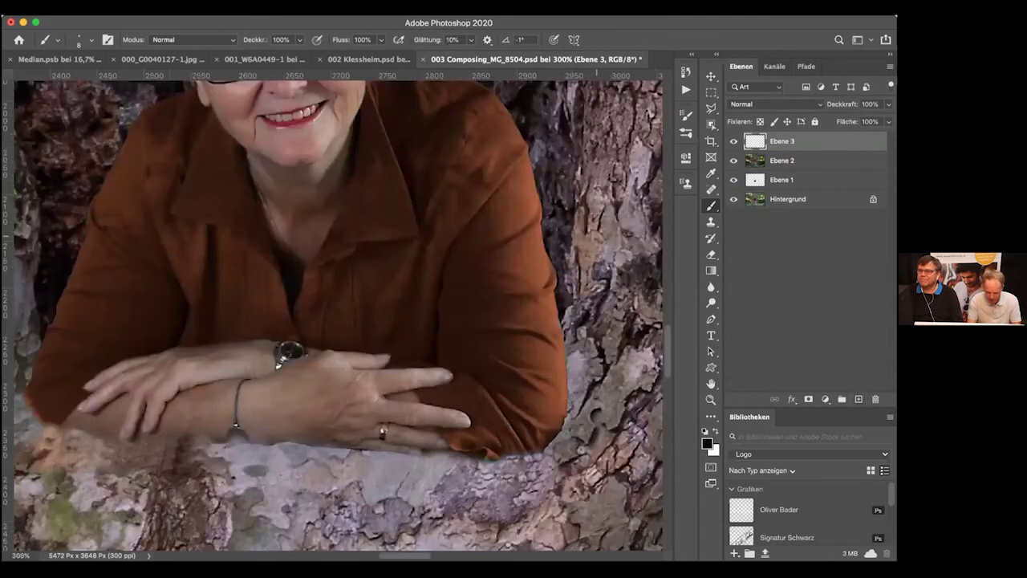
scroll(337, 313, down, 2)
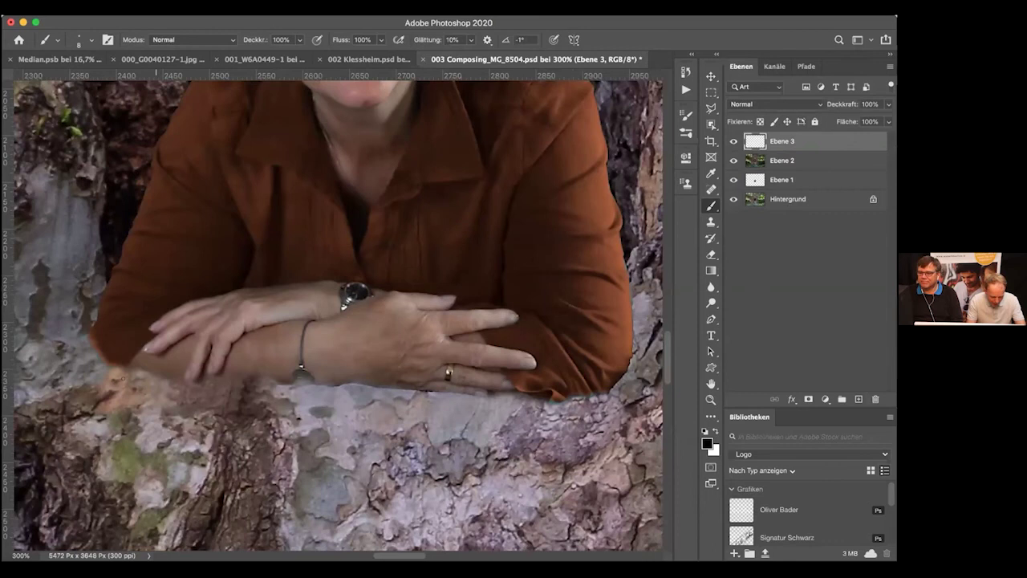
key(bracketright)
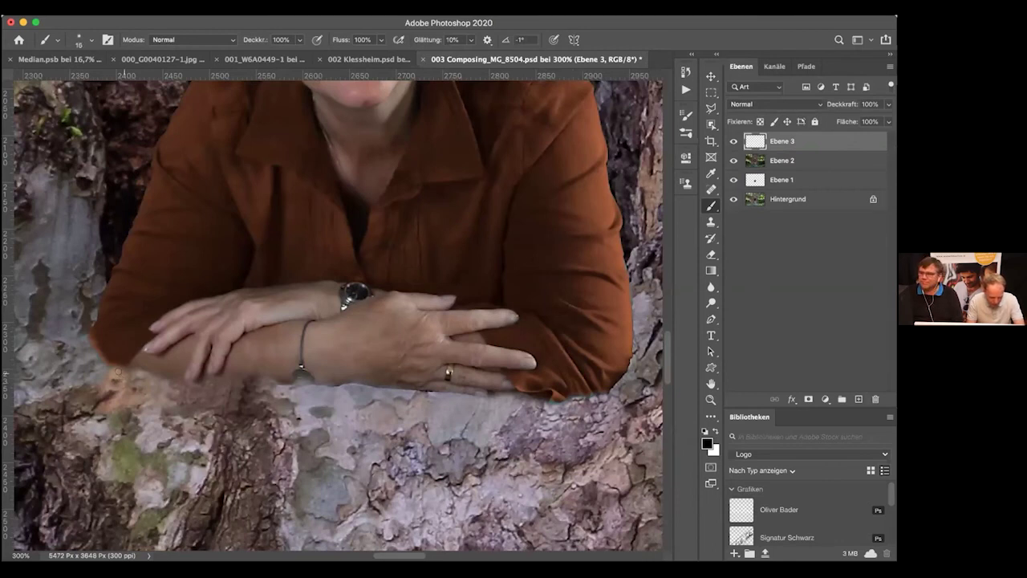
mouse_move(107, 367)
mouse_down()
mouse_move(205, 382)
mouse_move(410, 392)
mouse_up()
drag(417, 394, 607, 396)
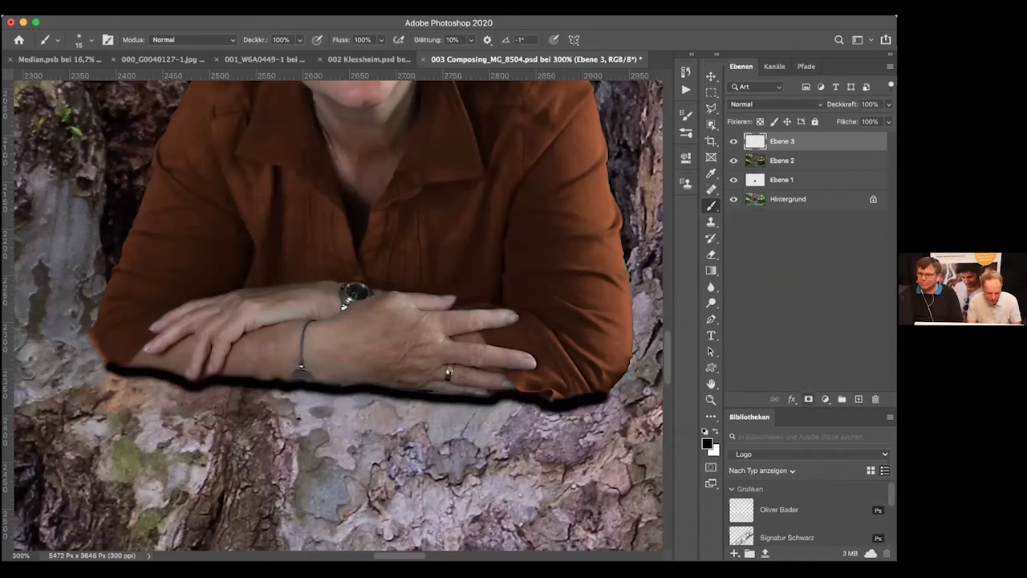
Step: Add a white mask to the shadow layer and soften the line with a 40 px black brush at 34% opacity
click(808, 399)
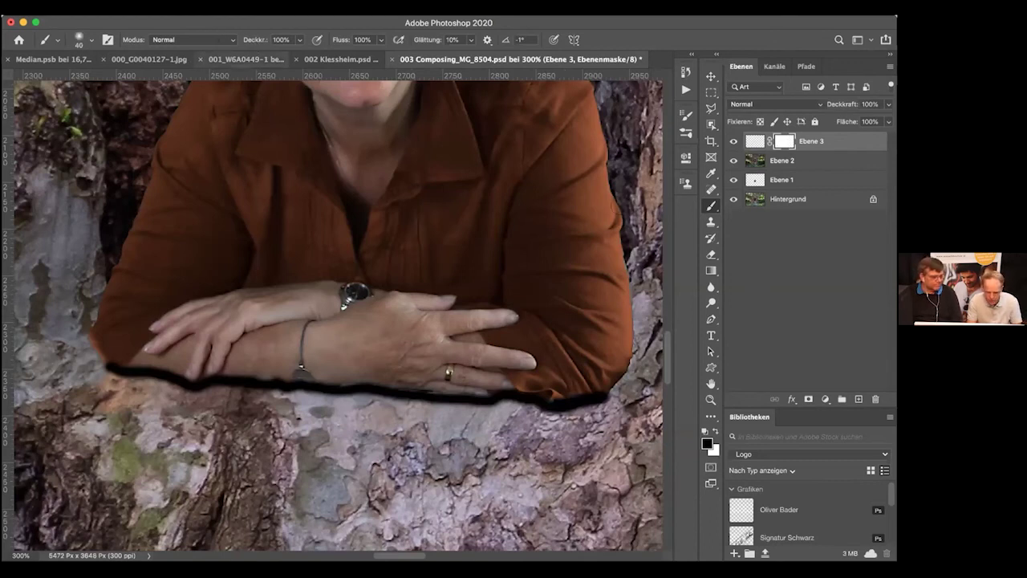
key(3)
key(4)
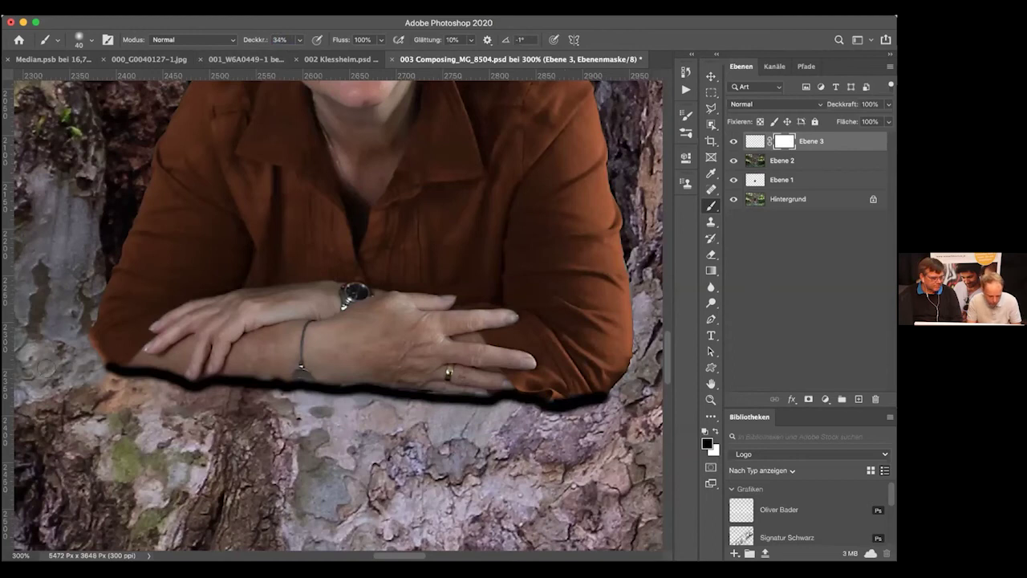
mouse_move(92, 365)
mouse_down()
mouse_move(102, 379)
mouse_move(174, 392)
mouse_move(317, 393)
mouse_move(340, 405)
mouse_move(332, 400)
mouse_move(553, 421)
mouse_move(618, 391)
mouse_move(610, 397)
mouse_up()
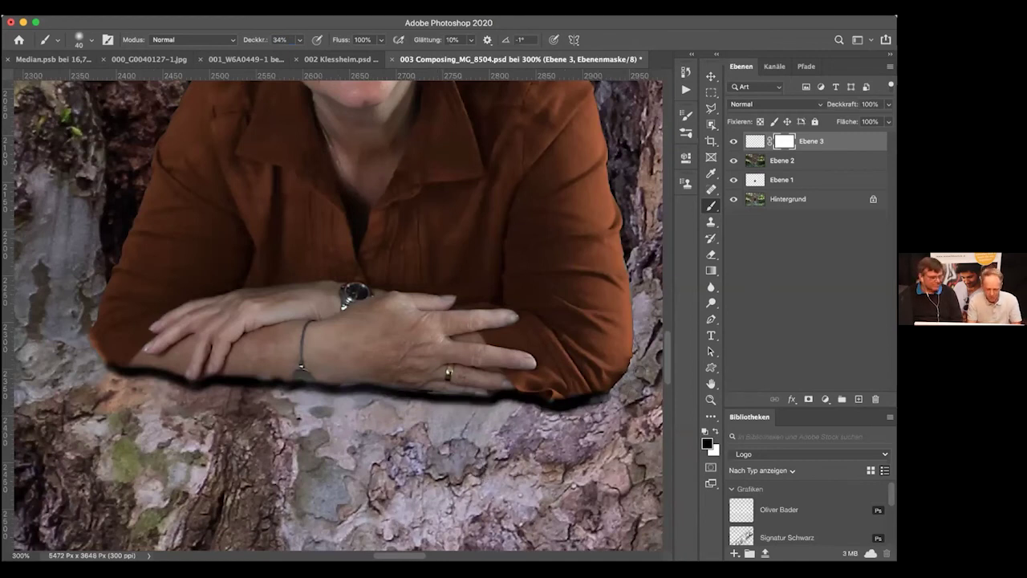
key(super+minus)
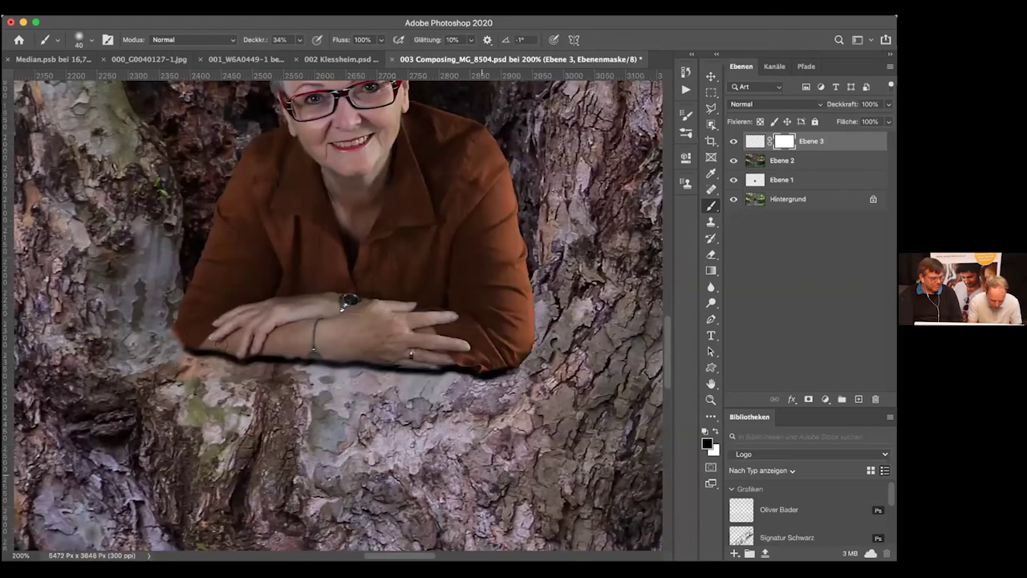
drag(278, 342, 378, 345)
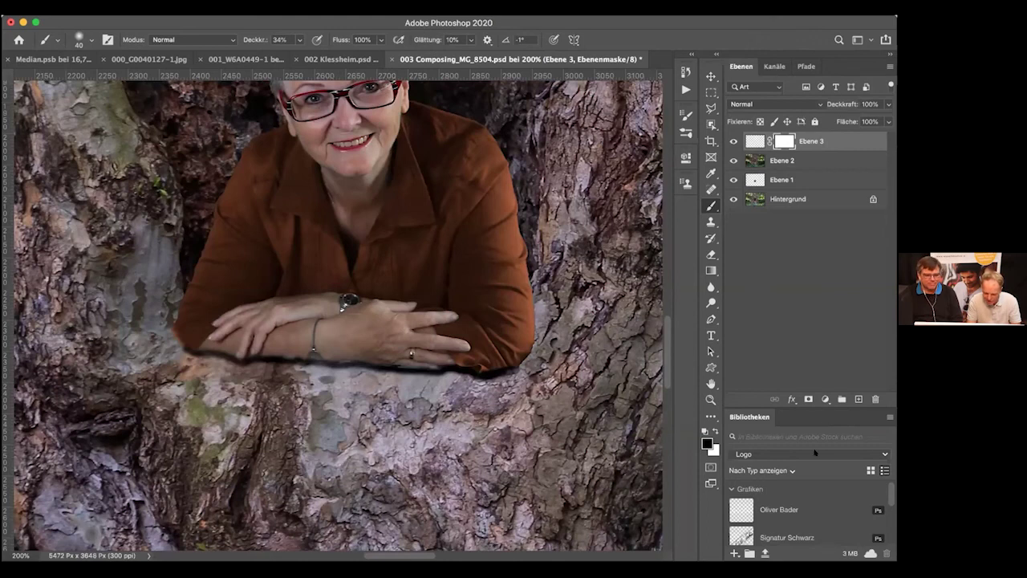
Step: Add a Gradationskurven adjustment layer, lower the white point to an output of 119, and invert its mask to black
key(super+minus)
click(824, 399)
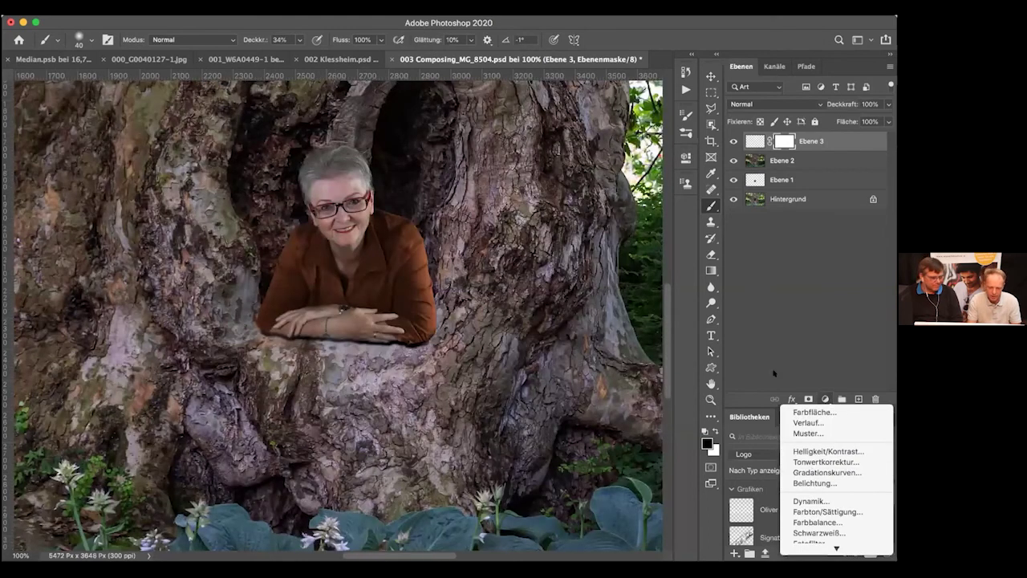
click(815, 471)
drag(646, 221, 673, 279)
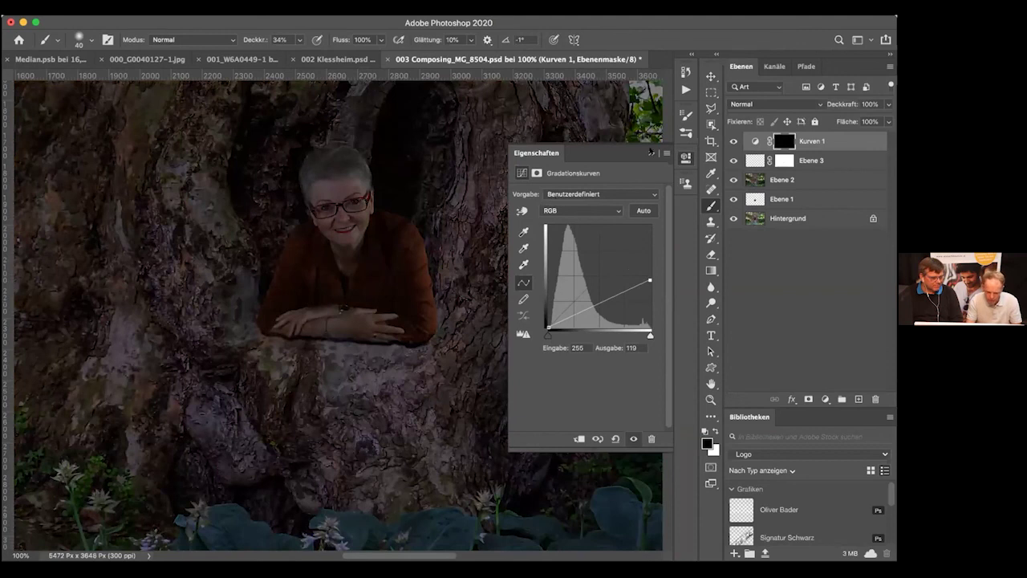
key(super+i)
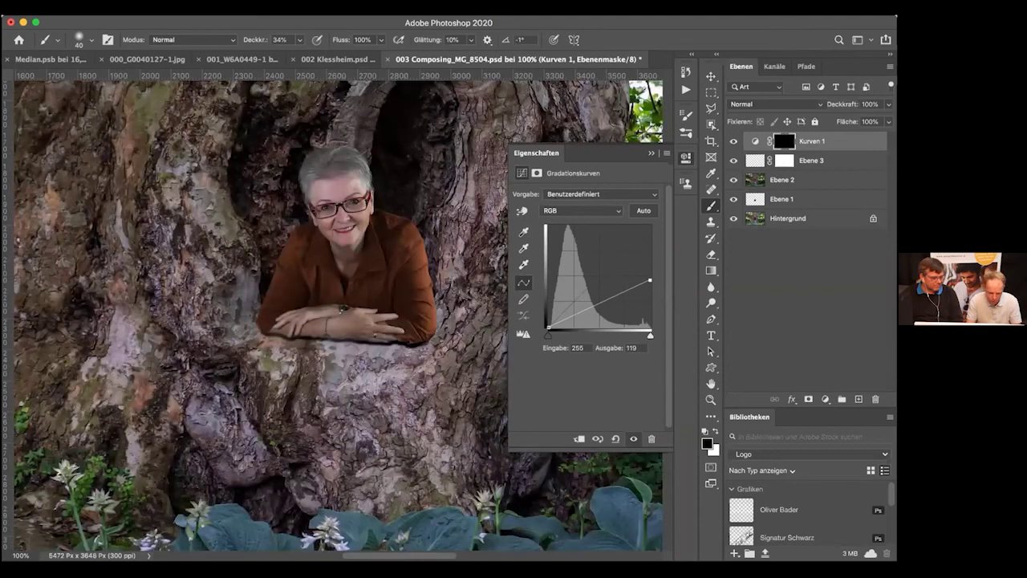
Step: Paint white on the curves mask beneath the woman's arms at 34% opacity, enlarging the brush to 80 px to extend the shadow
click(713, 431)
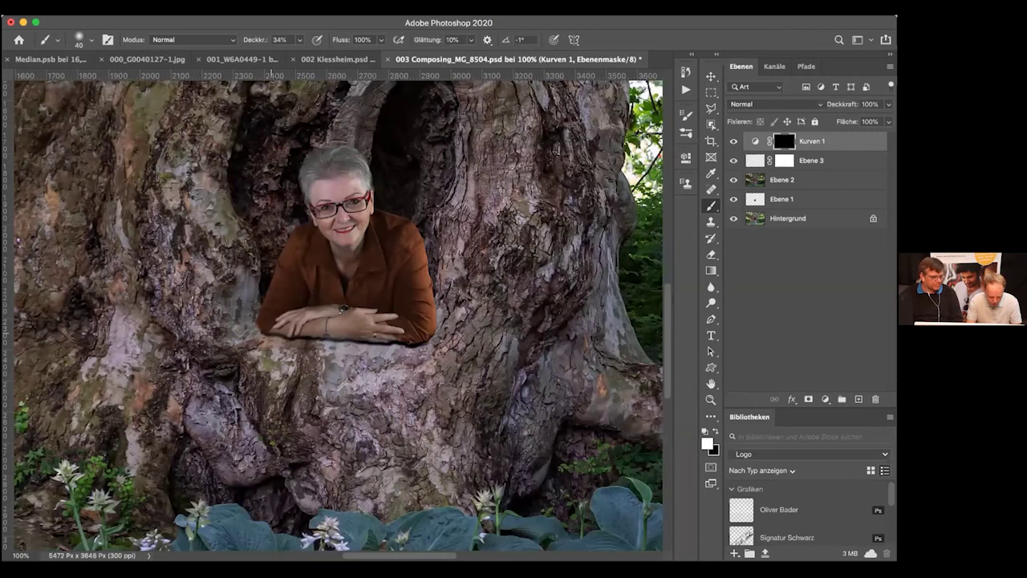
drag(269, 340, 414, 348)
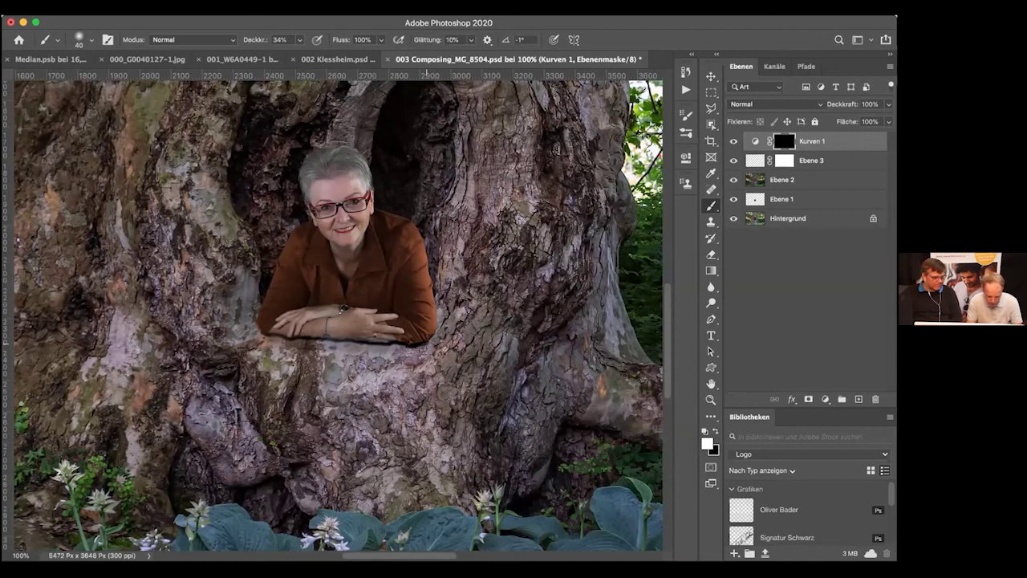
key(bracketright)
key(bracketright)
key(bracketright)
key(bracketright)
mouse_move(433, 349)
mouse_down()
mouse_move(280, 345)
mouse_move(430, 348)
mouse_up()
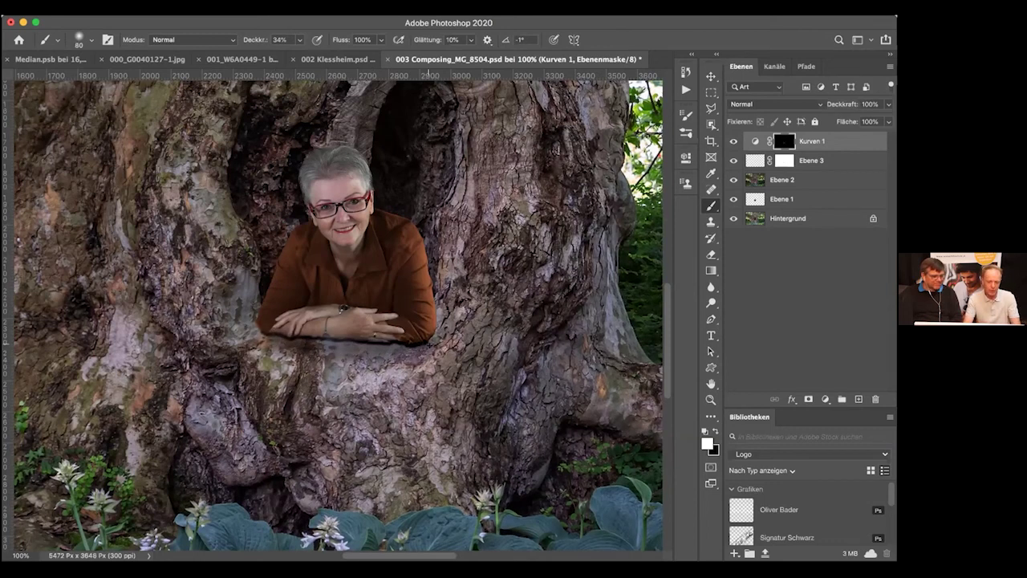
Step: Check the effect of the curves shadow, and inspect the composite both up close and as a whole
click(733, 140)
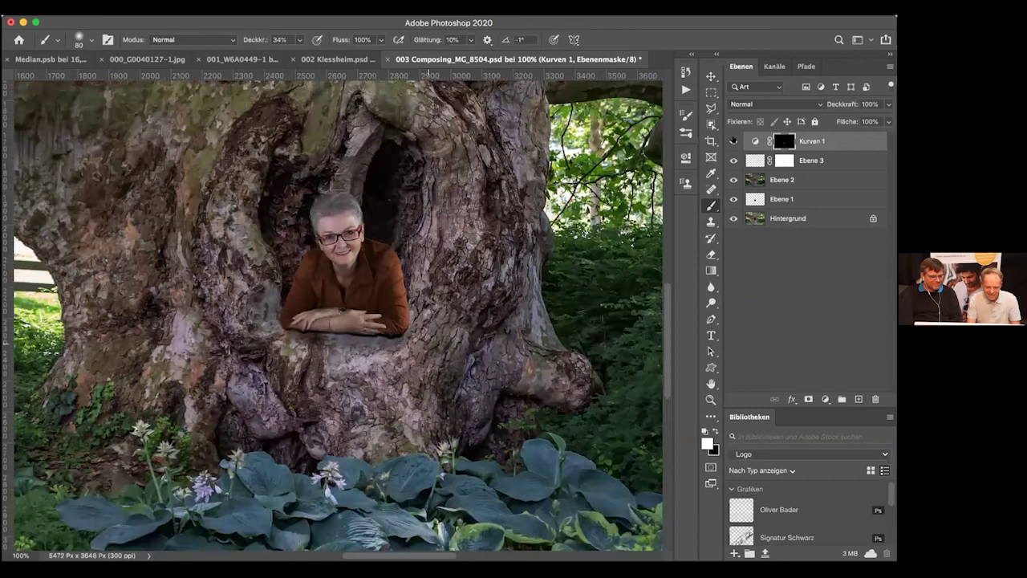
key(super+minus)
key(super+minus)
key(super+minus)
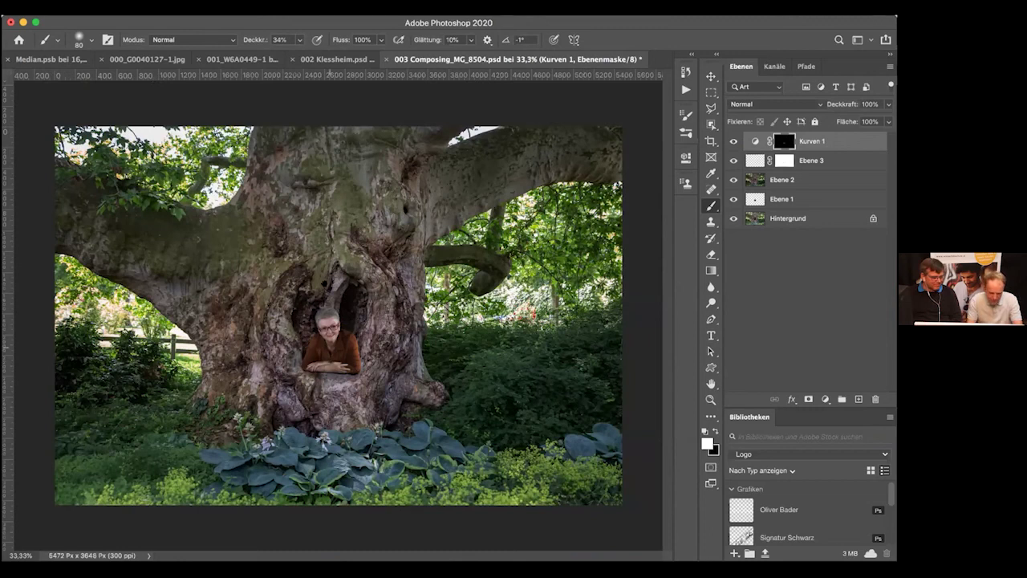
scroll(325, 325, up, 5)
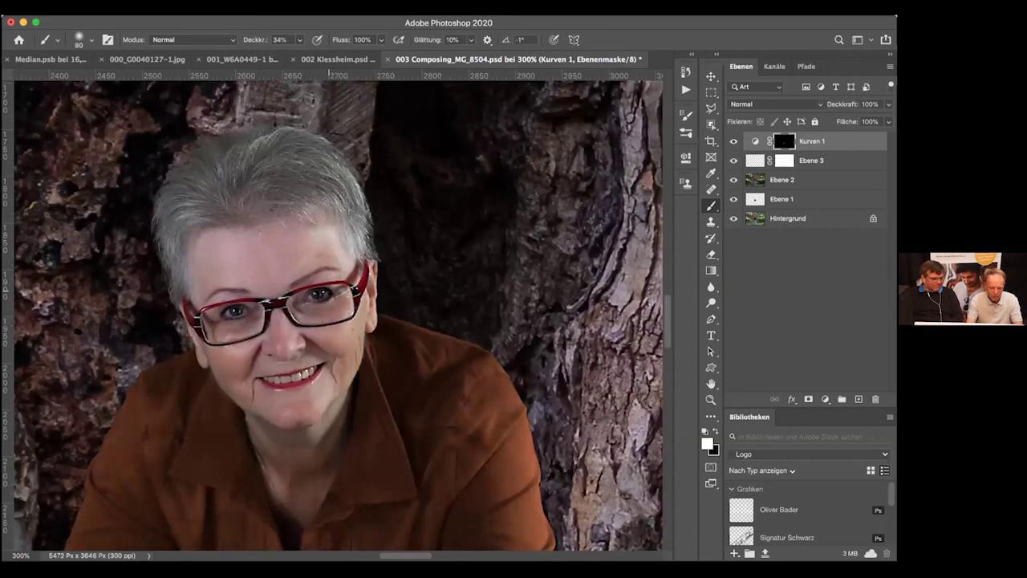
scroll(338, 315, down, 2)
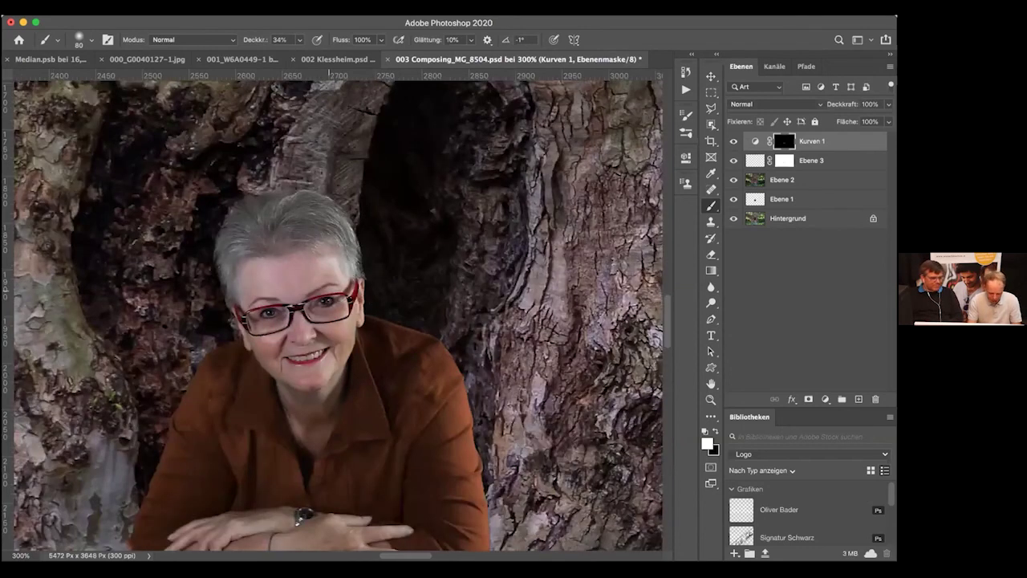
scroll(341, 321, down, 6)
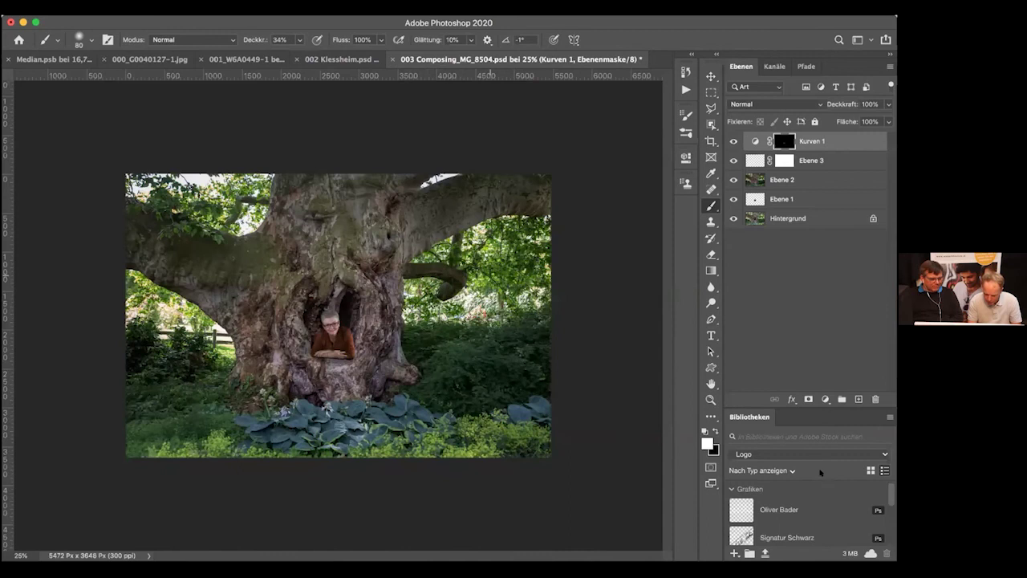
Step: Add a second Gradationskurven adjustment layer and darken the highlights from input 195 to output 178, anchoring the shadows at 74 to 72
key(super+plus)
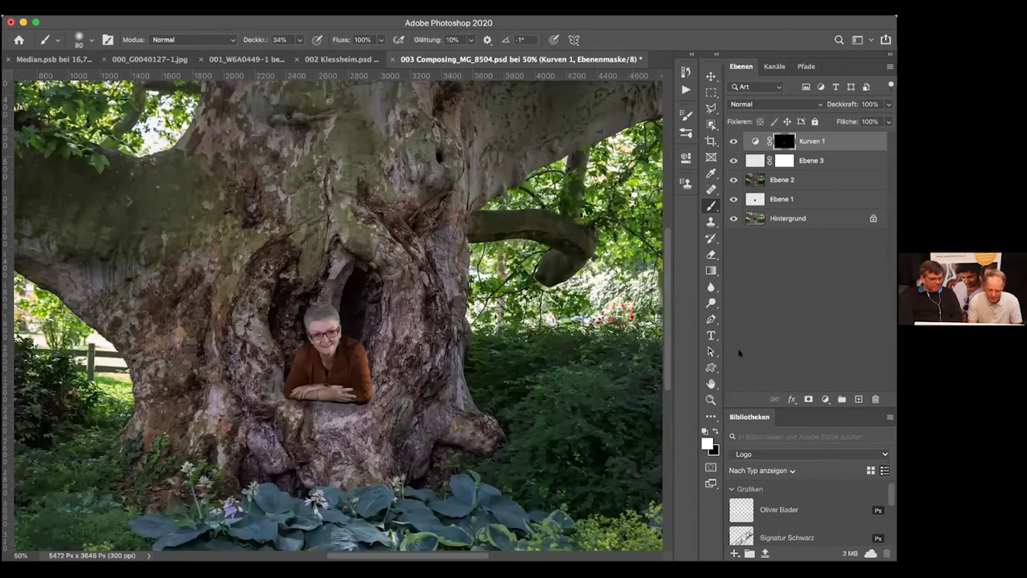
click(825, 399)
click(871, 461)
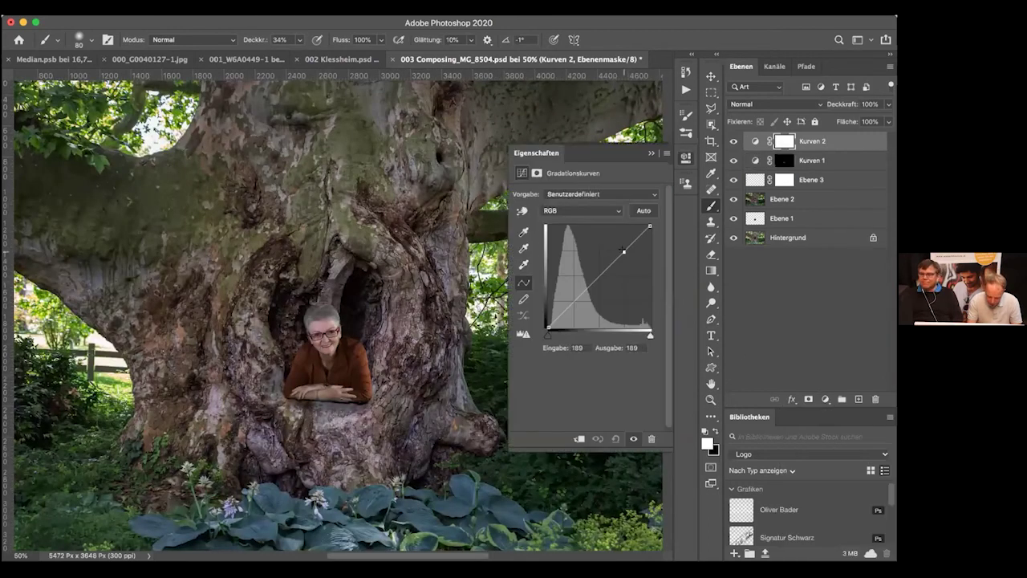
drag(620, 250, 626, 256)
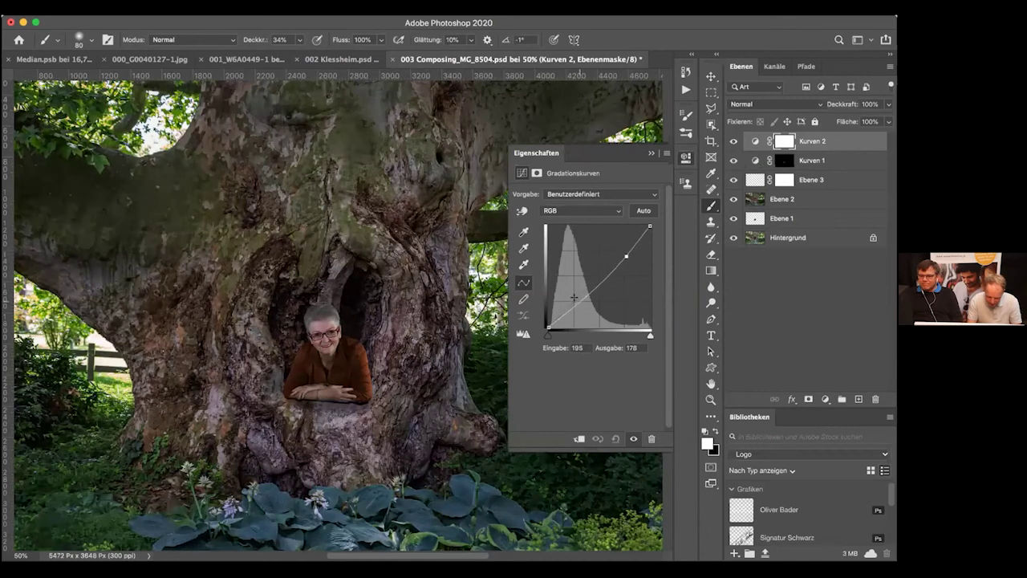
click(578, 299)
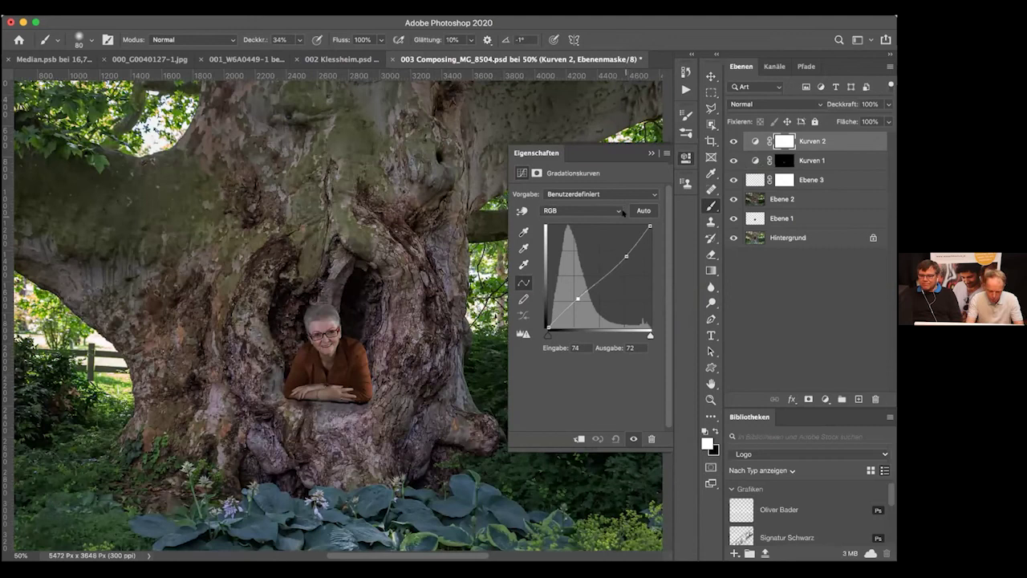
Step: Invert the new curves mask to black and paint white over the woman with a 300 px brush at 100% opacity
key(super+i)
key(bracketright)
key(bracketright)
key(bracketright)
key(bracketright)
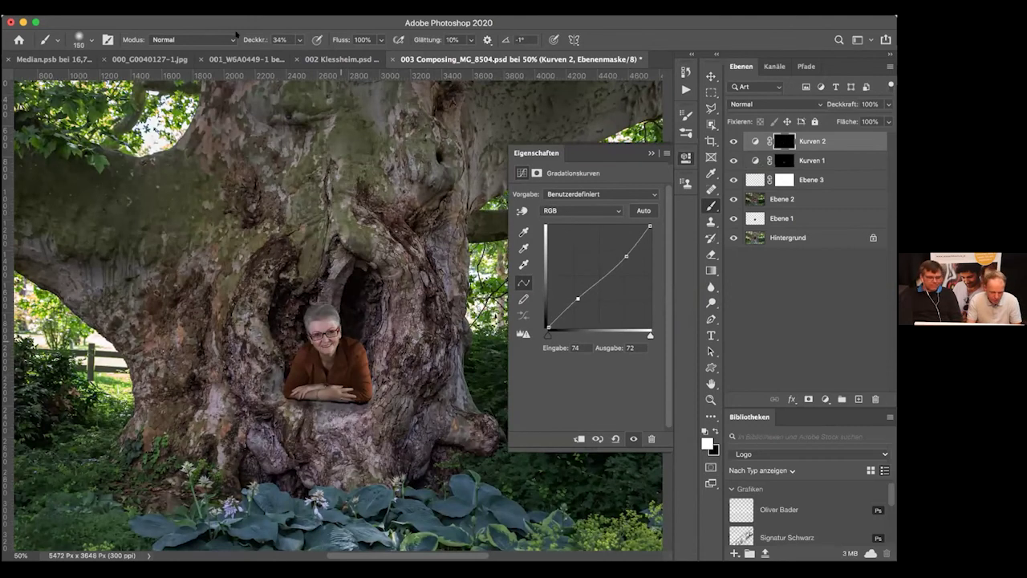
key(bracketright)
key(bracketright)
key(bracketright)
key(bracketright)
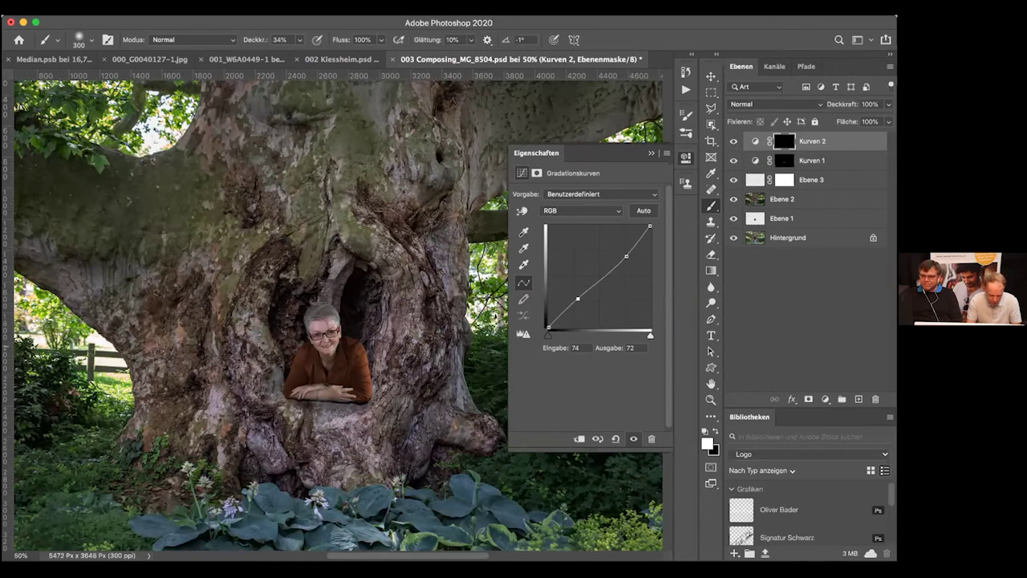
key(0)
click(622, 350)
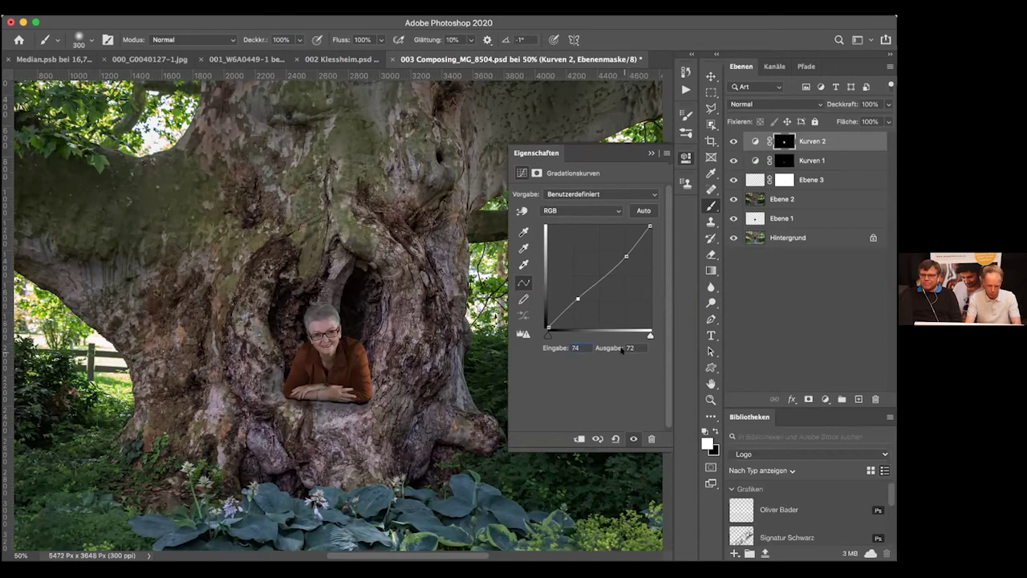
key(Left)
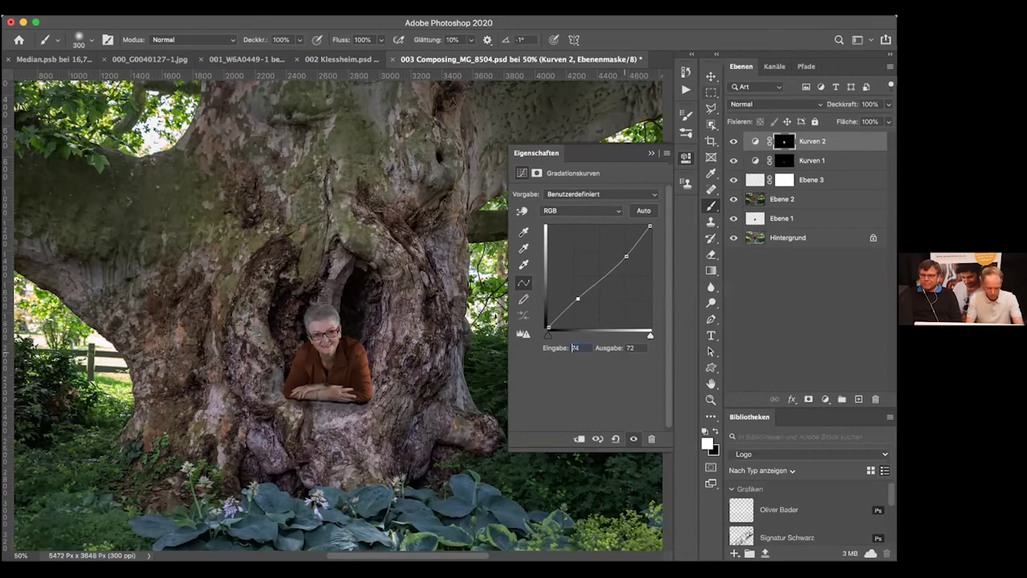
click(651, 152)
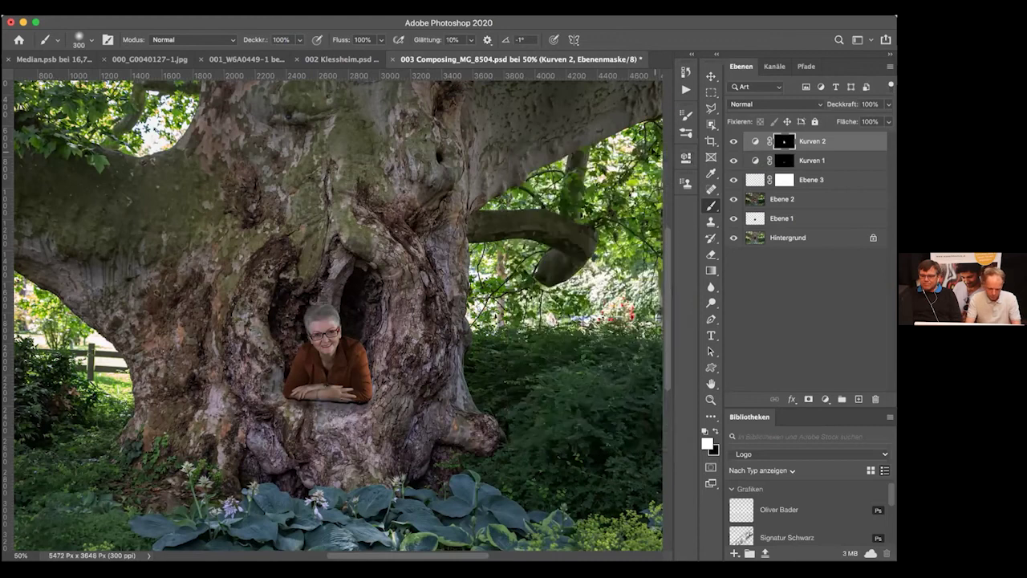
Step: Check the effect of the second curves layer on the woman, inspecting the composite up close and as a whole
key(super+0)
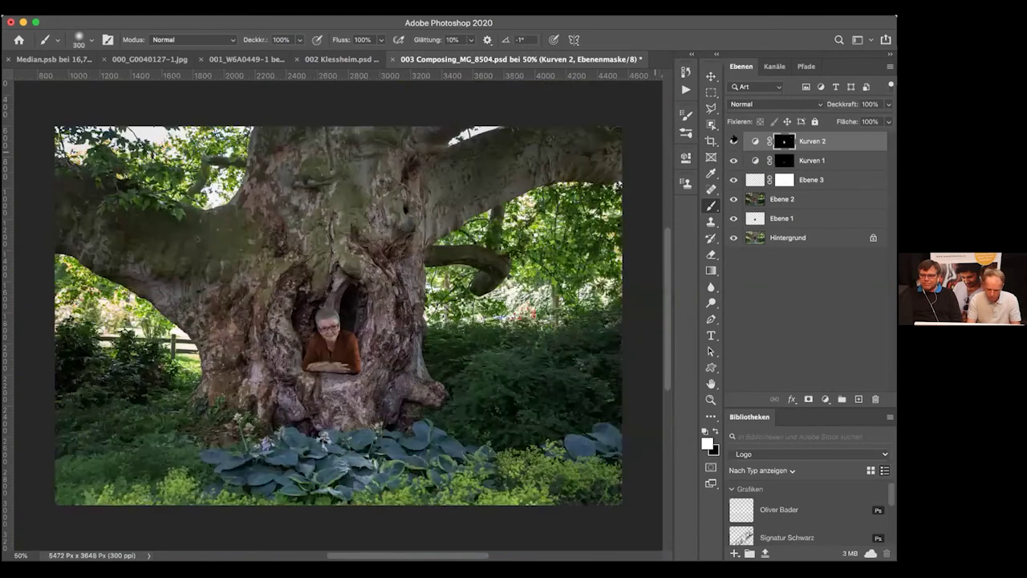
key(super+minus)
click(733, 140)
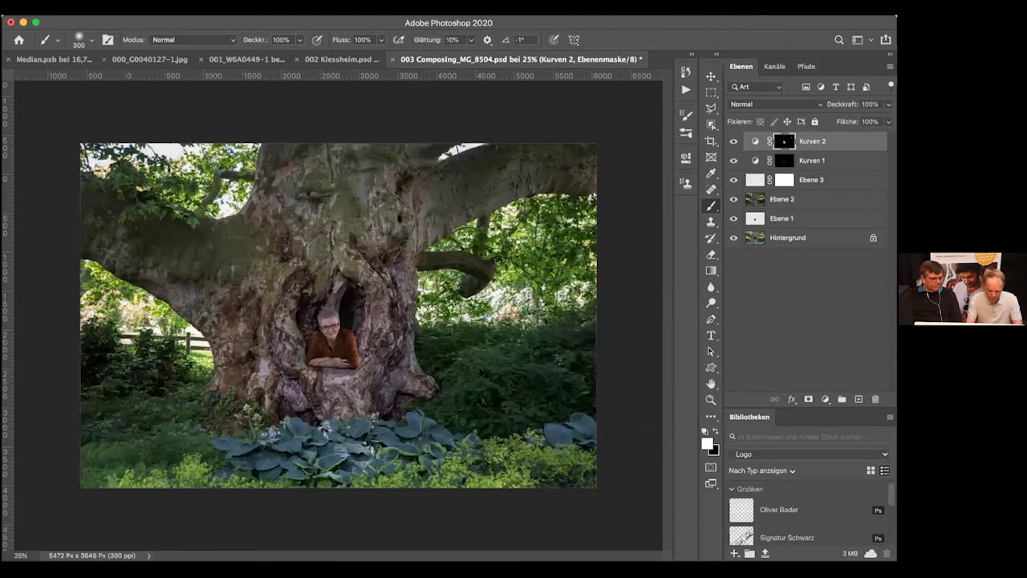
key(super+plus)
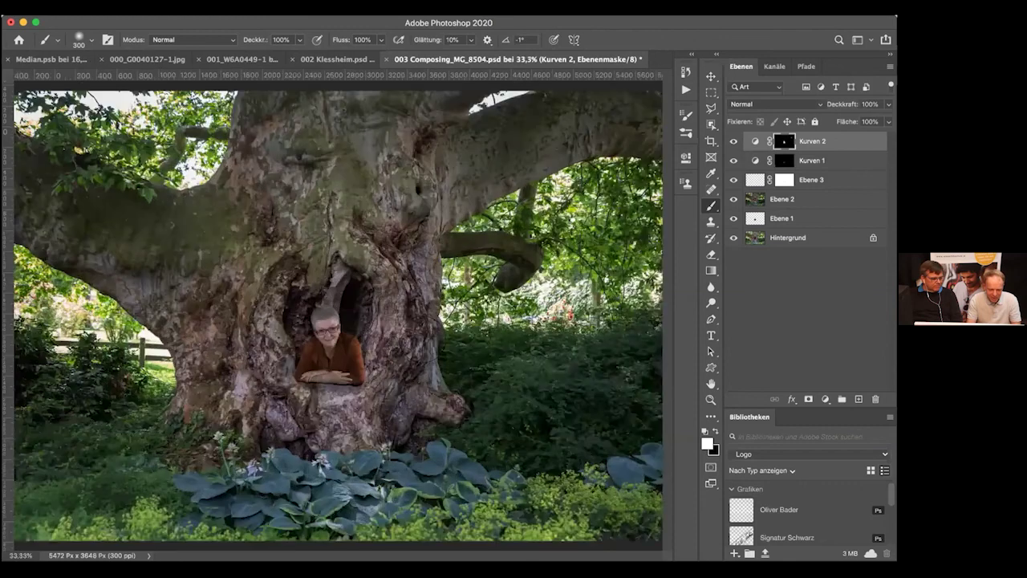
key(super+1)
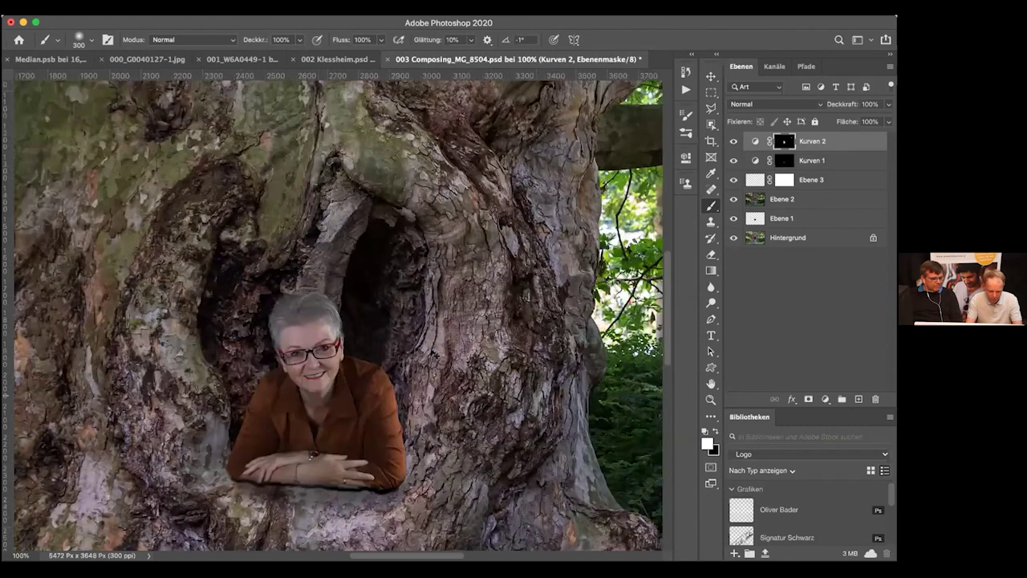
key(super+minus)
key(super+minus)
key(super+minus)
key(super+minus)
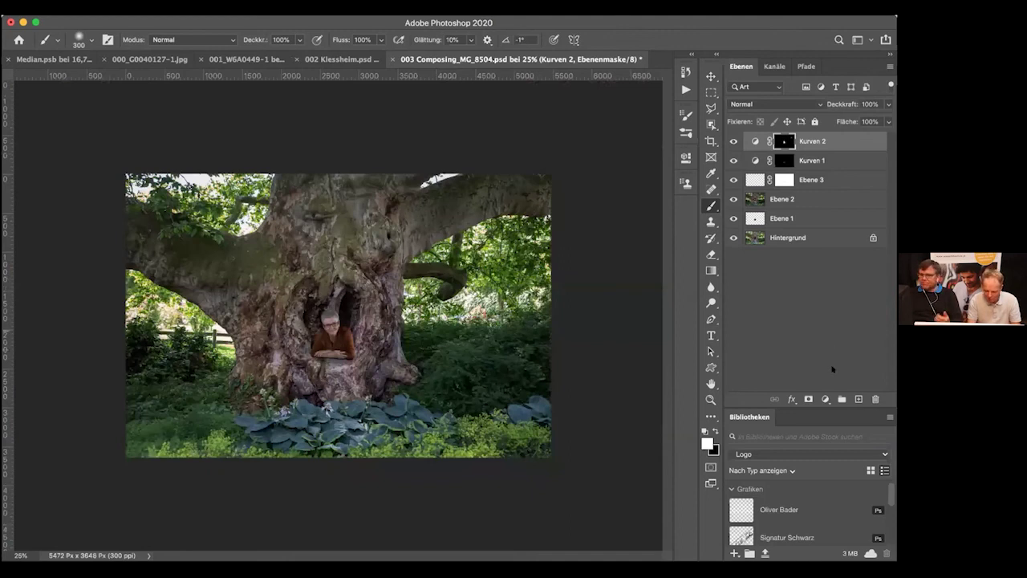
Step: Add a Farbbalance adjustment layer above the second curves layer and clip it to that layer
click(824, 398)
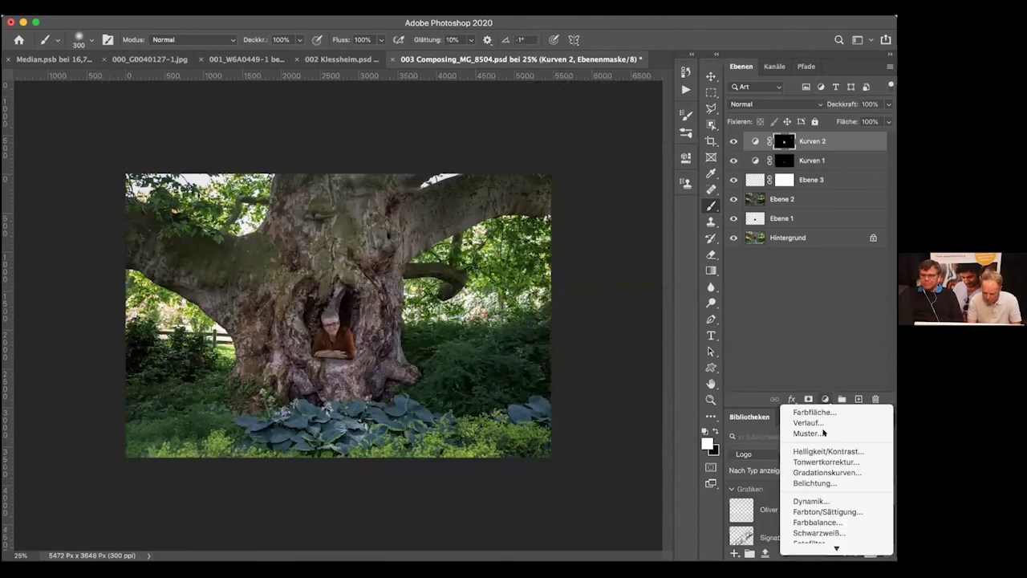
click(815, 521)
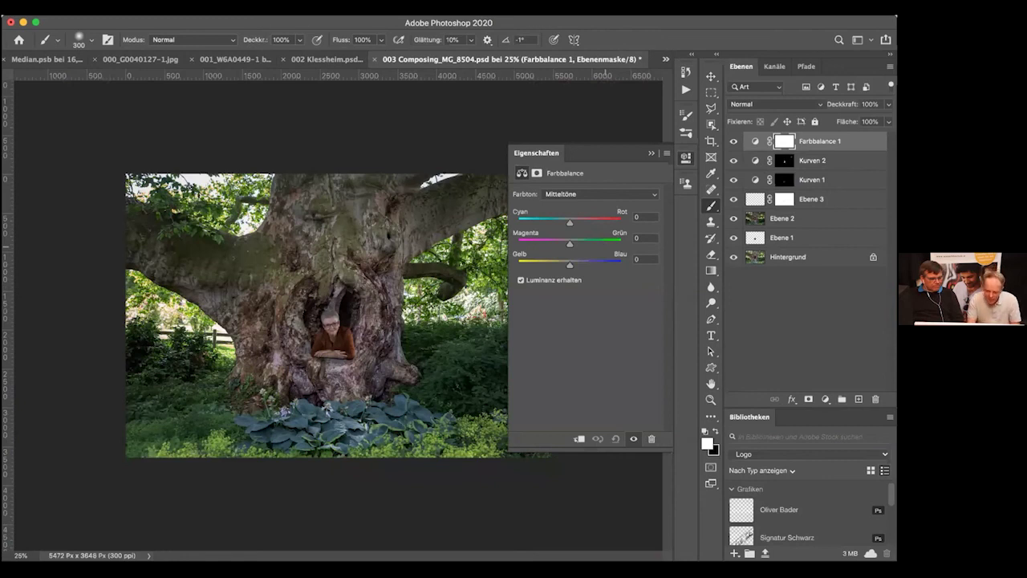
key(alt+bracketleft)
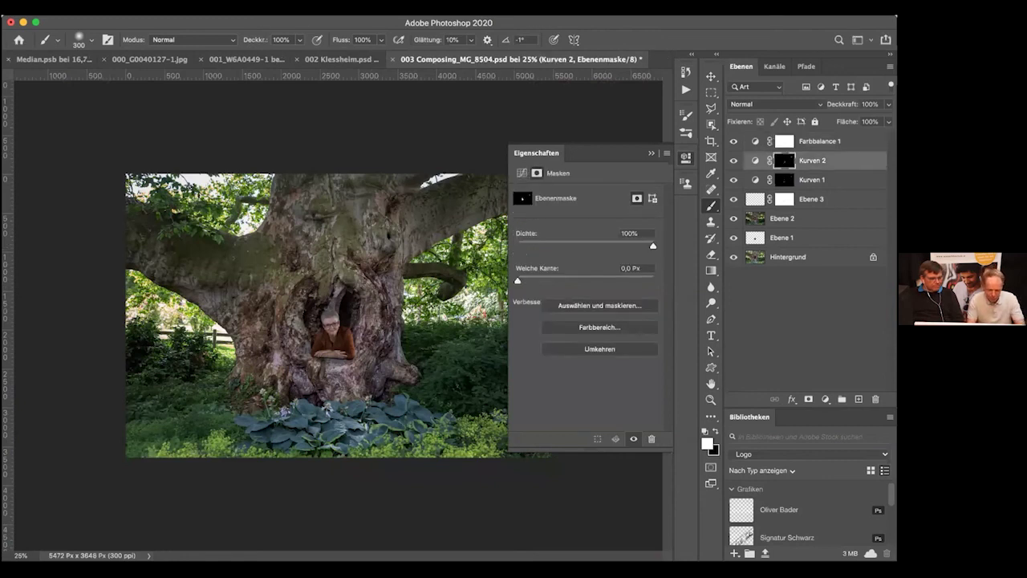
key(alt+backslash)
key(alt+backslash)
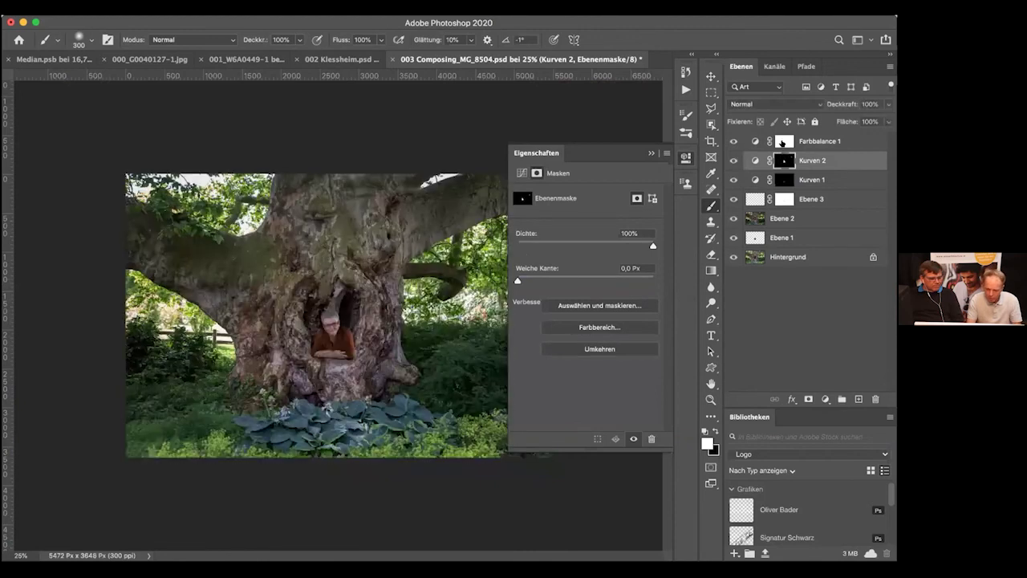
key(alt+bracketright)
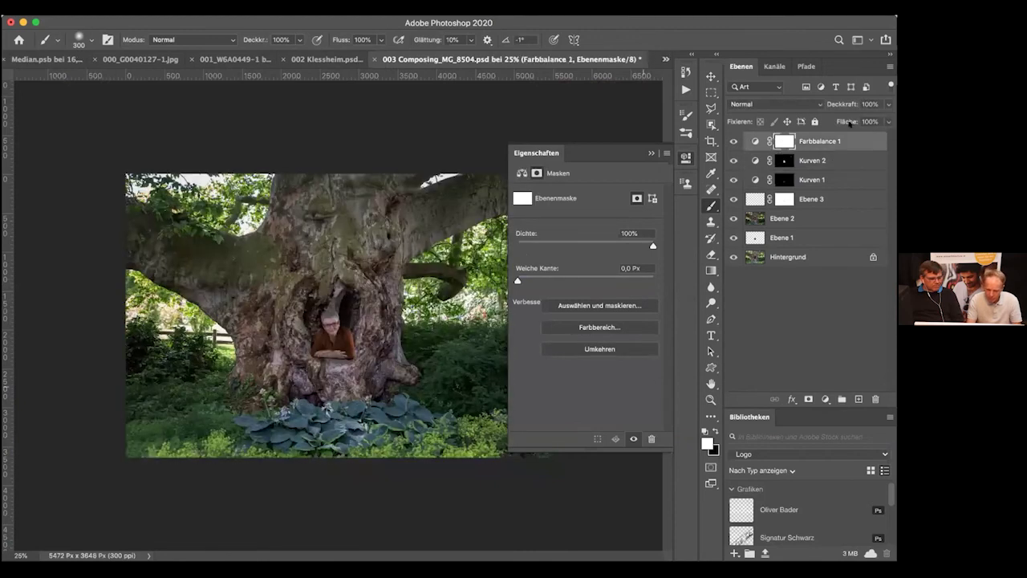
click(754, 141)
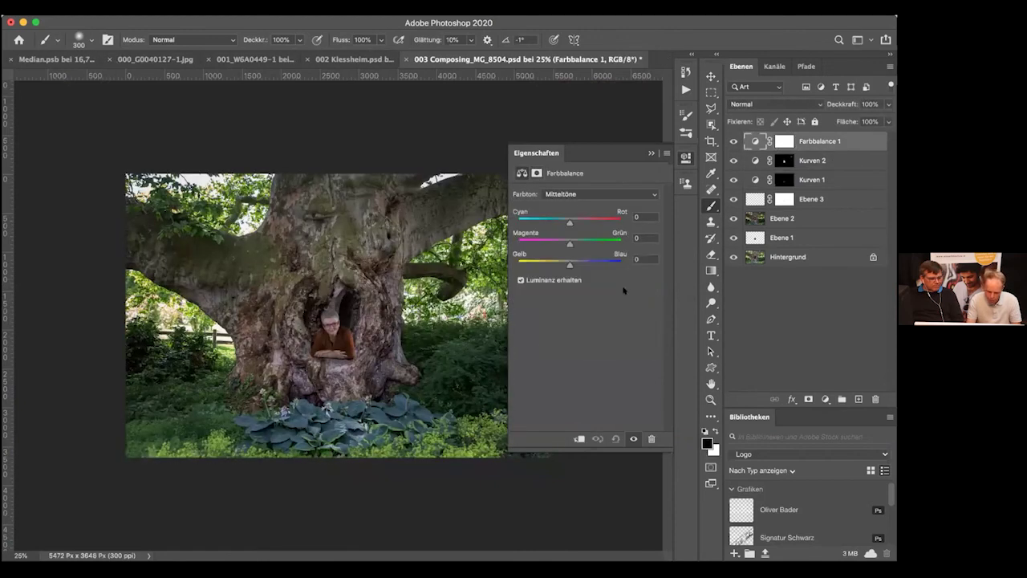
click(579, 438)
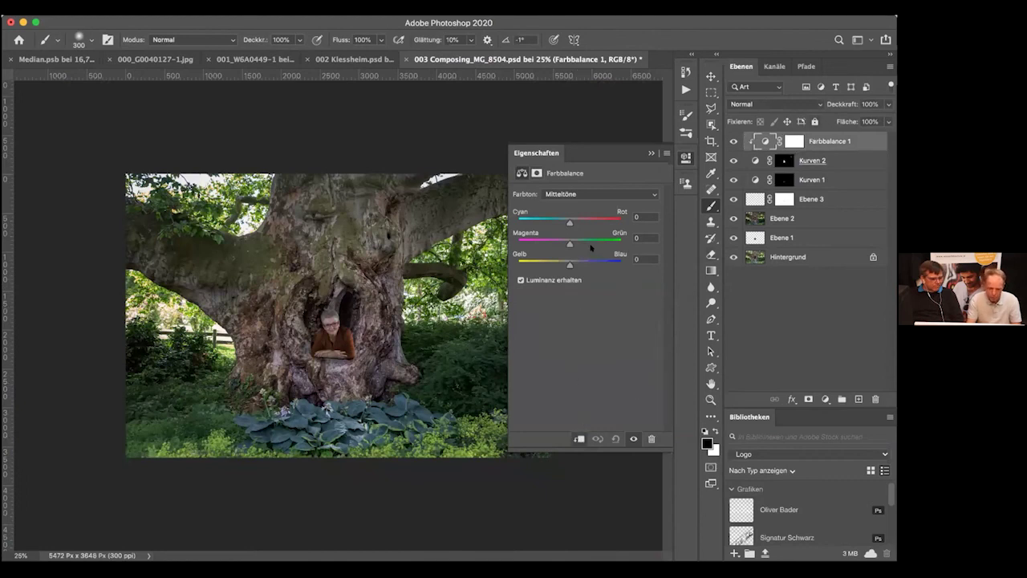
Step: Set the midtone Magenta–Grün balance to +5 in the clipped Farbbalance layer
mouse_move(570, 243)
mouse_down()
mouse_move(621, 242)
mouse_move(569, 243)
mouse_up()
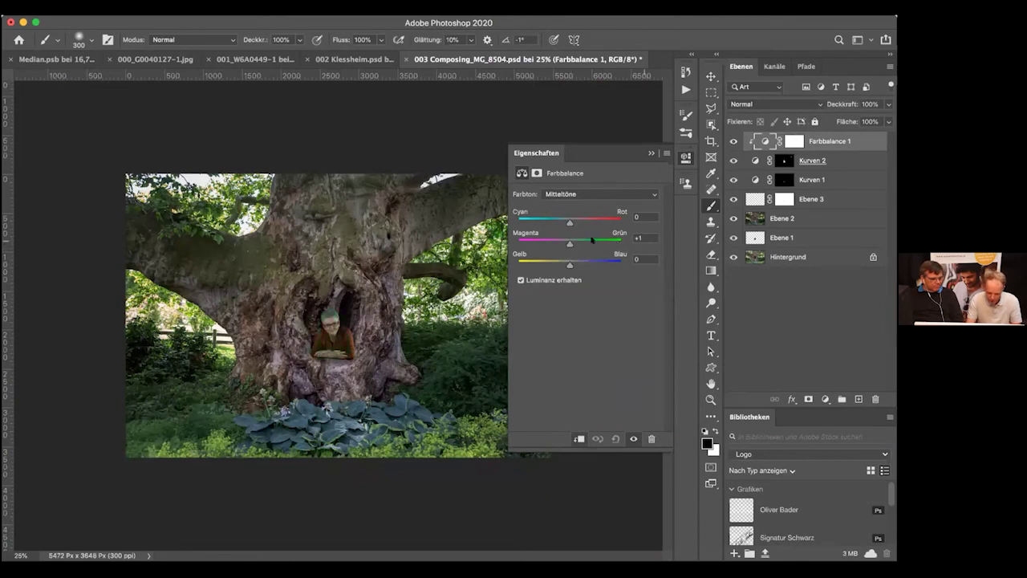
key(BackSpace)
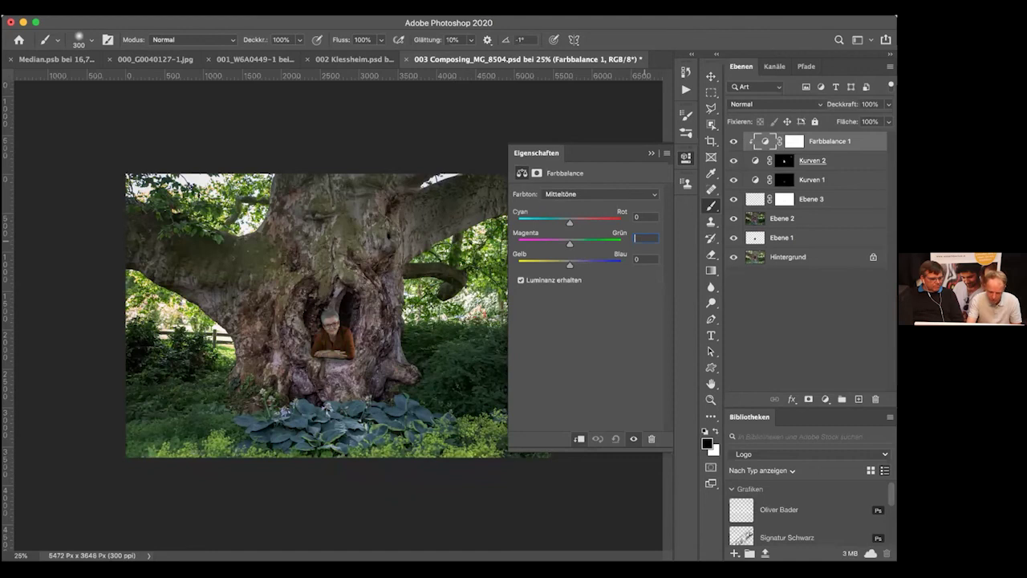
text(0)
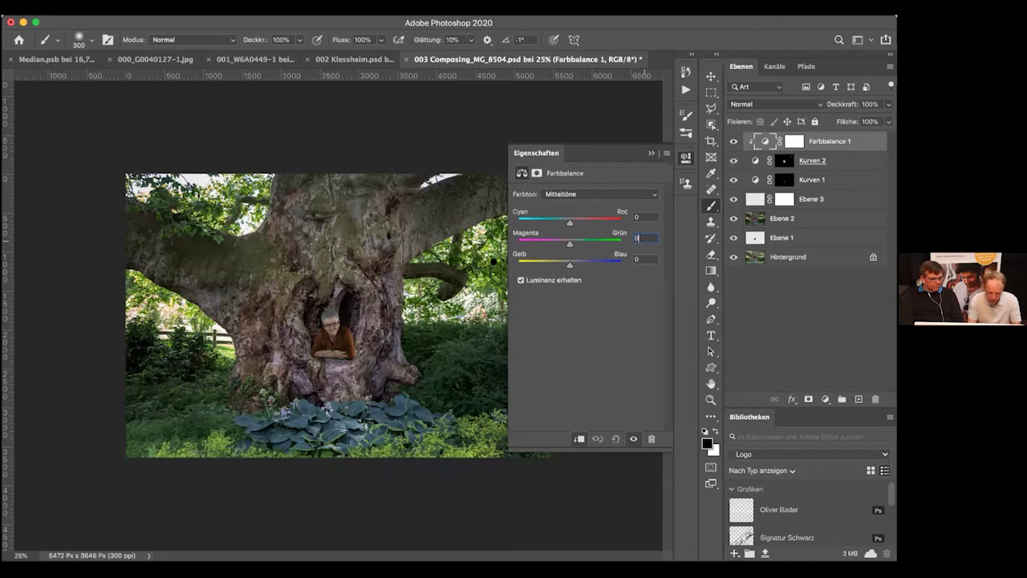
drag(567, 242, 571, 241)
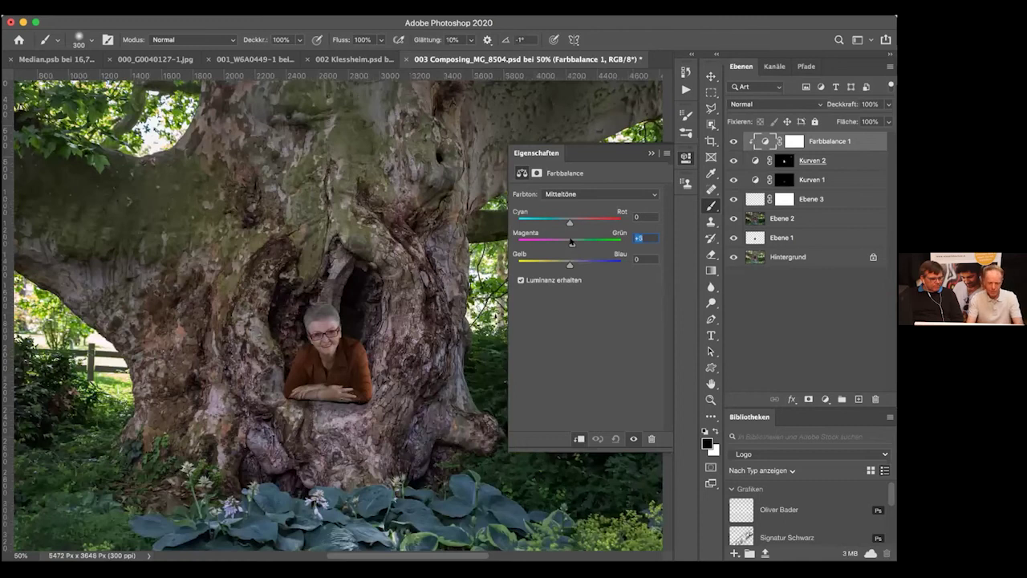
key(super+minus)
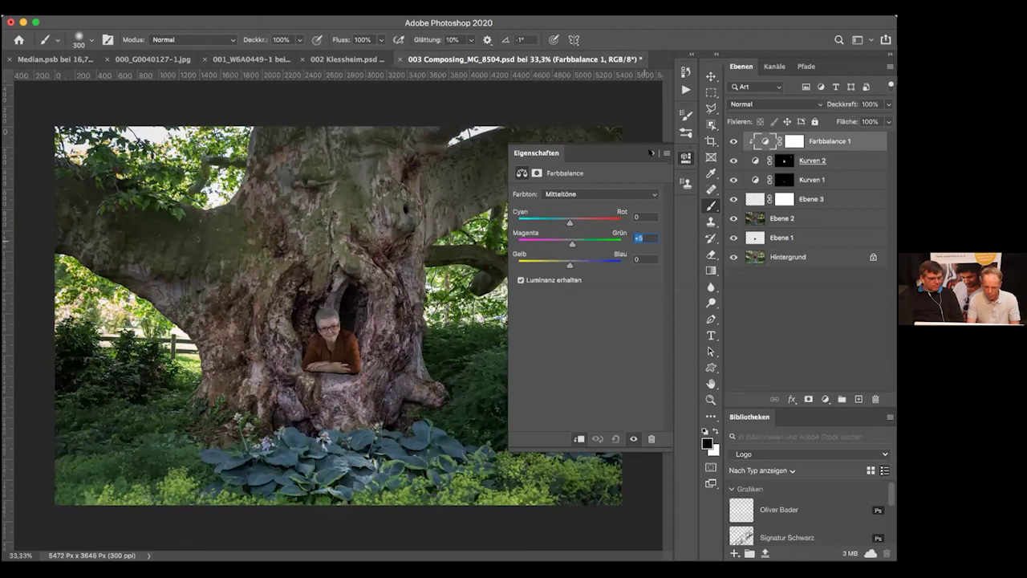
Step: Group the layers from Farbbalance 1 down to Ebene 3 into a group named a
click(834, 140)
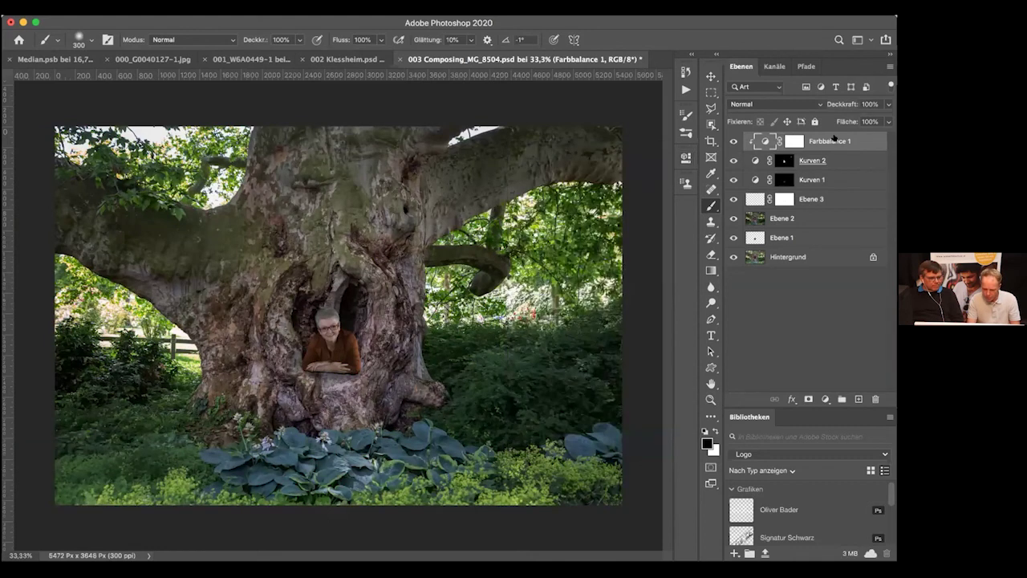
shift+click(841, 192)
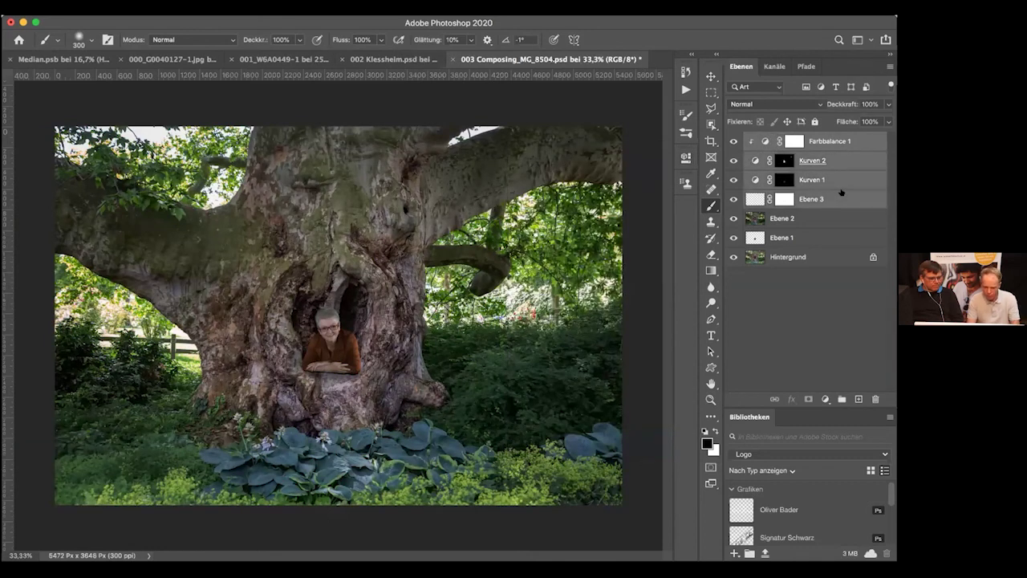
right_click(842, 192)
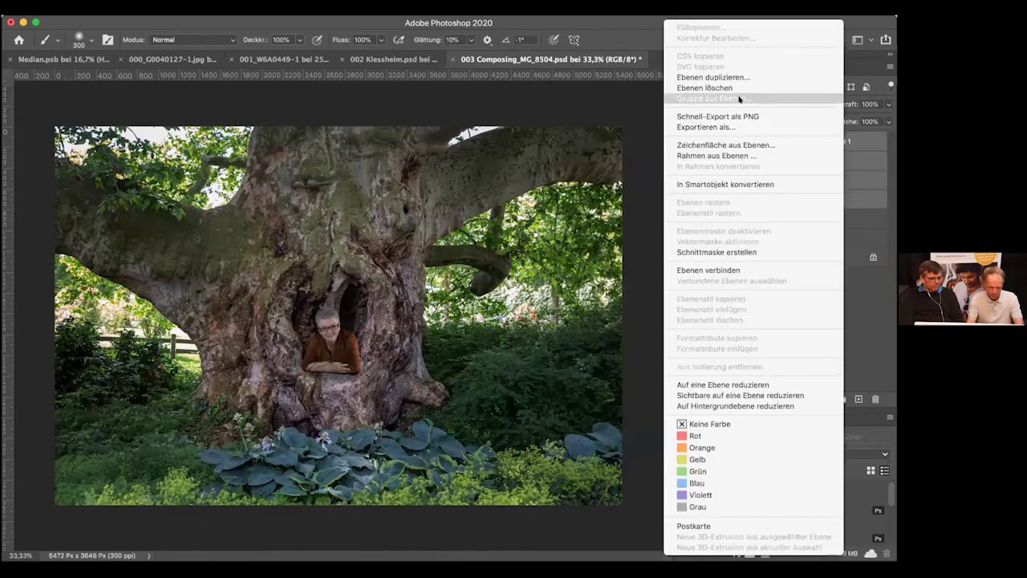
click(738, 98)
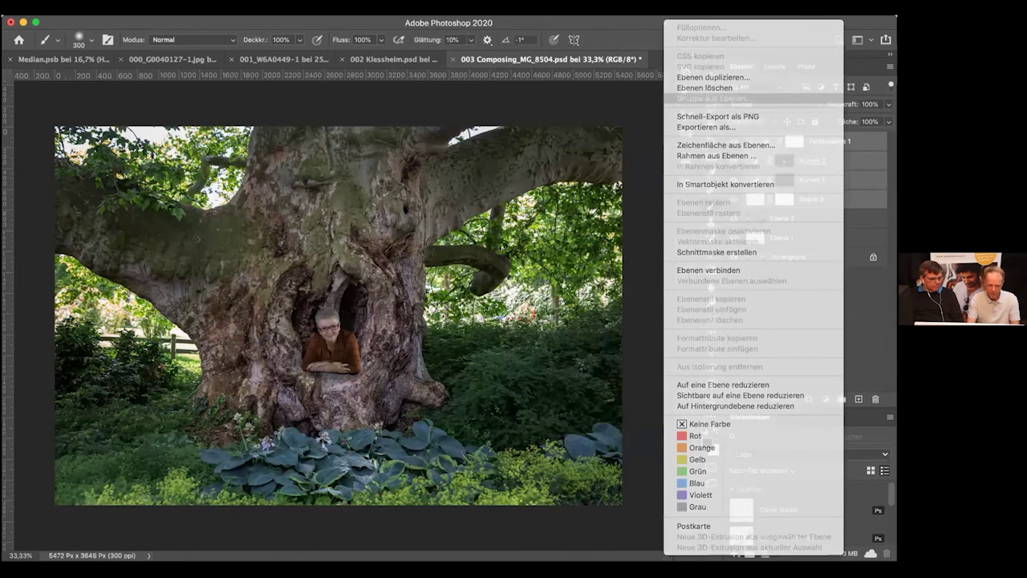
key(Return)
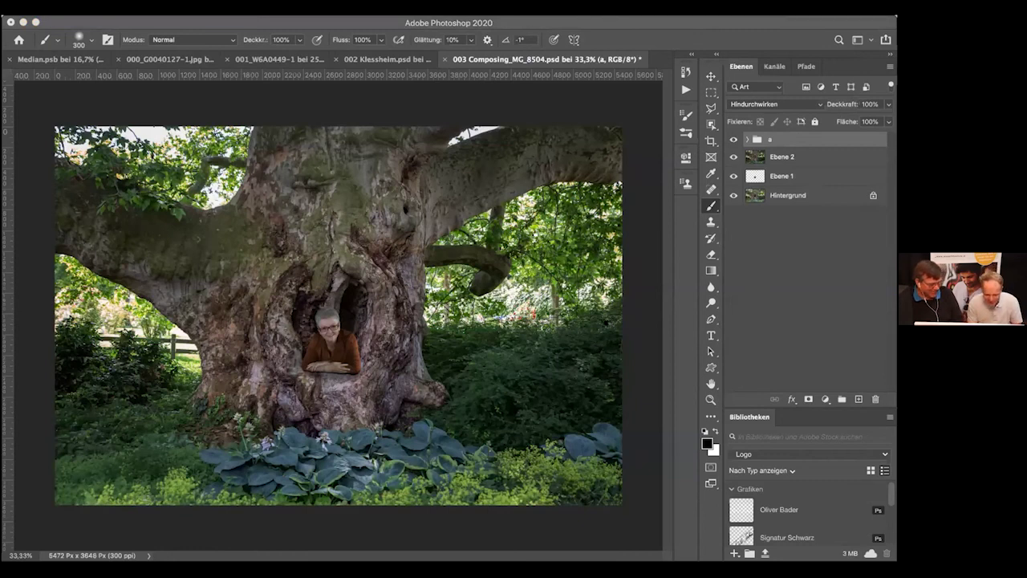
Step: Open 004 Öamtc.psd and review its Störer text and RAW1 layers by toggling their visibility
click(585, 320)
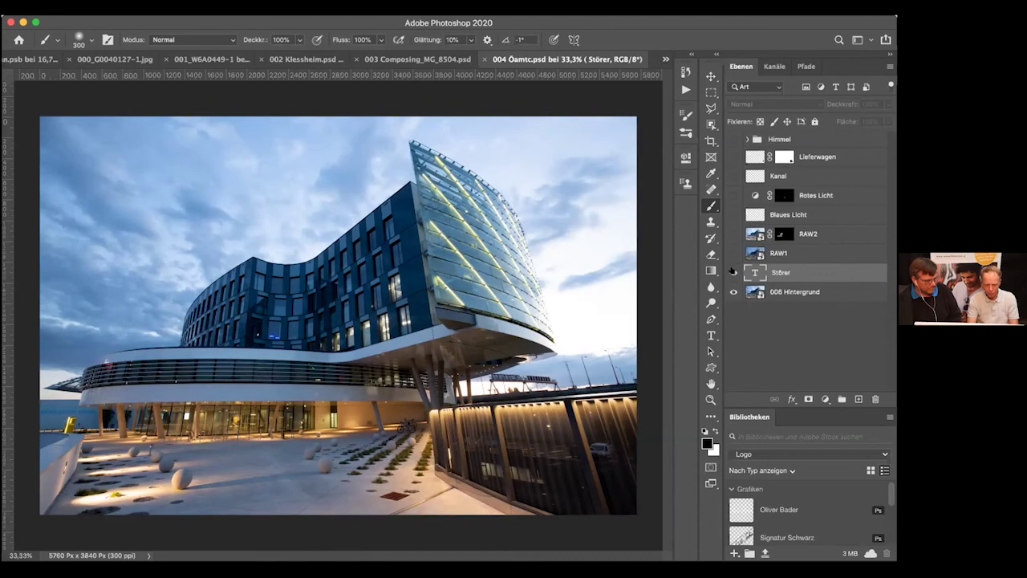
click(733, 271)
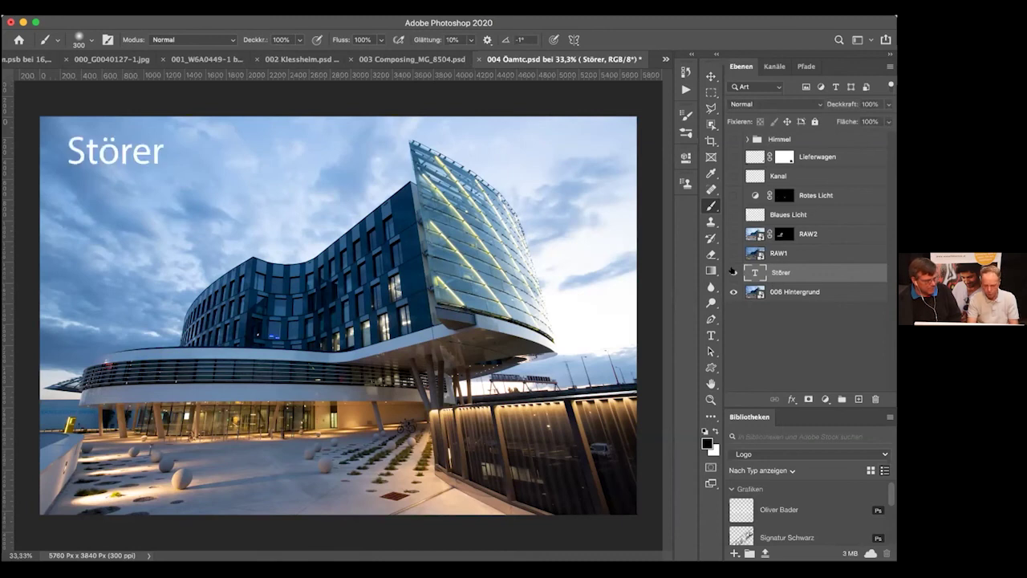
click(733, 272)
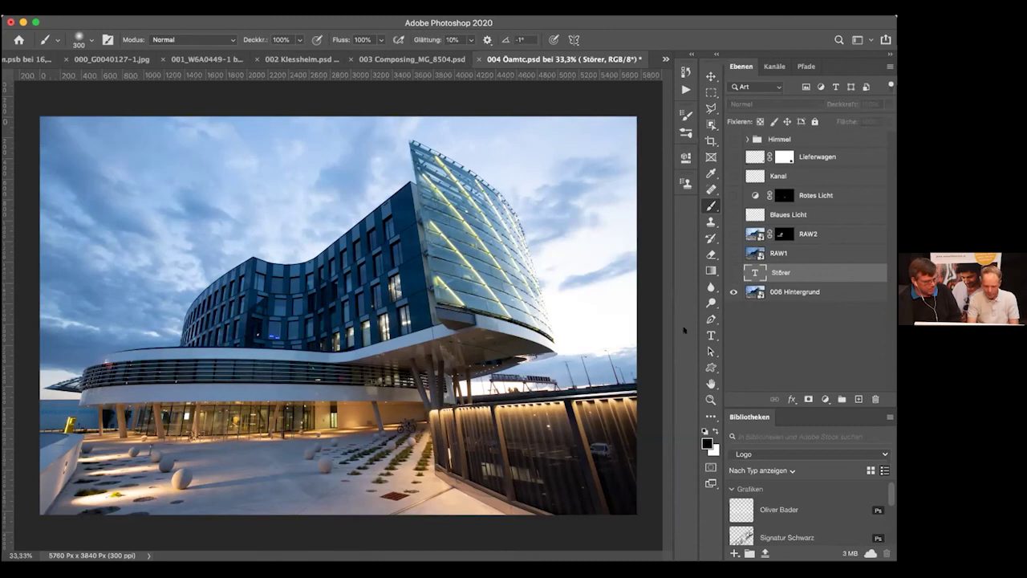
click(733, 253)
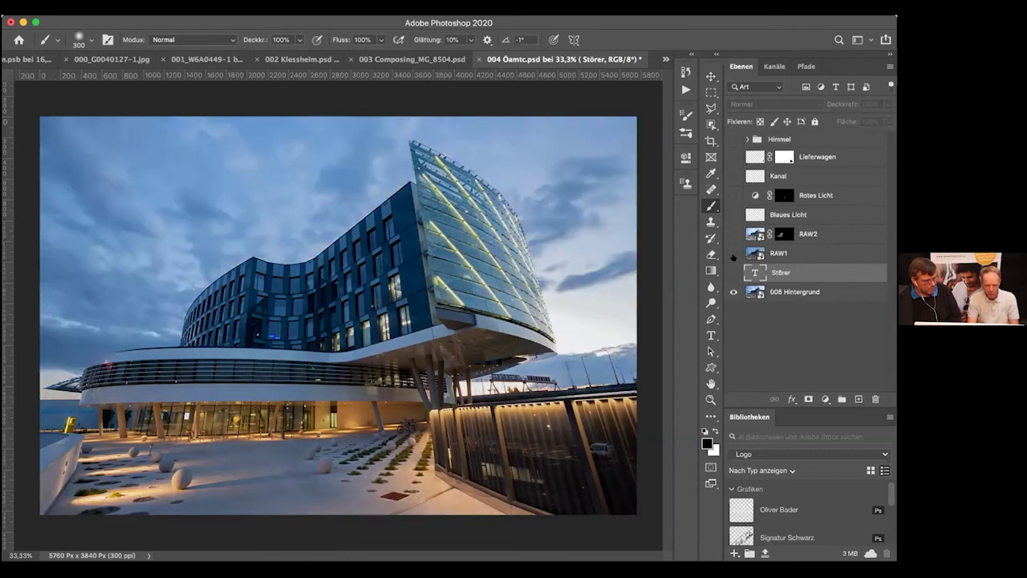
Step: Show the RAW1 layer above the Störer text, toggling its visibility to compare the image with and without it
click(732, 253)
click(732, 254)
click(732, 253)
click(732, 253)
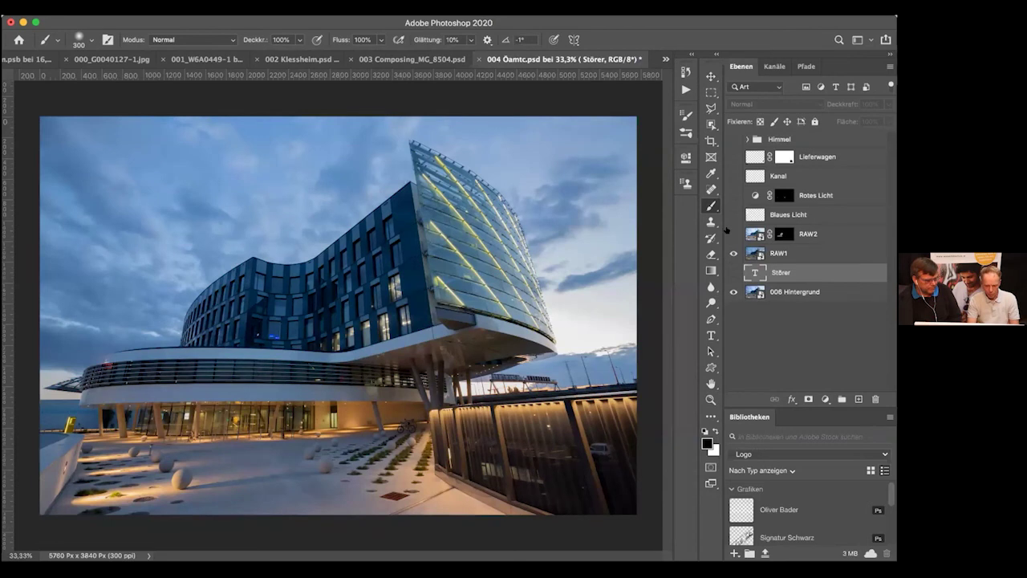
Step: Show the RAW2 layer and temporarily disable its layer mask to compare the masked and unmasked versions
click(732, 234)
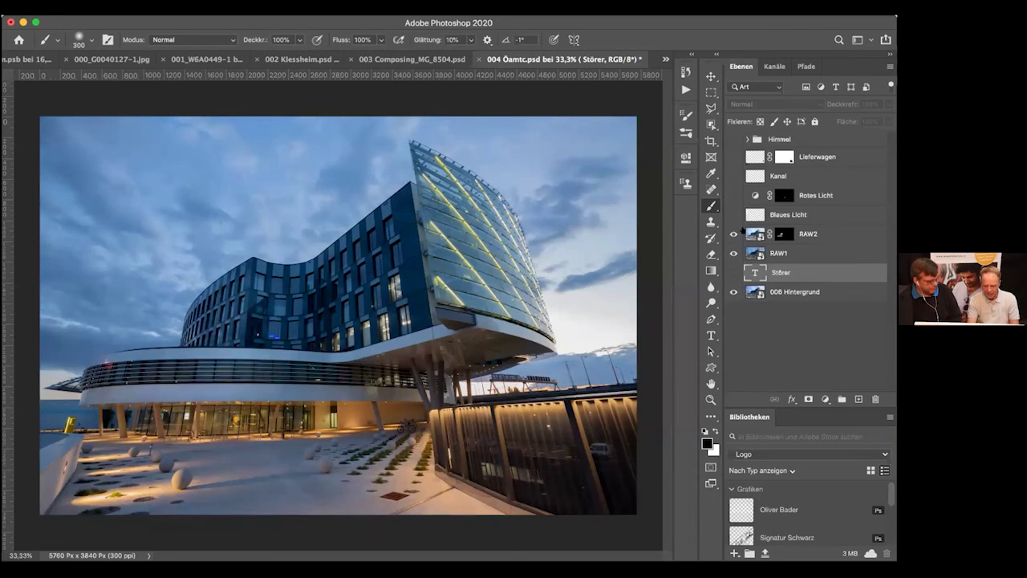
shift+click(783, 233)
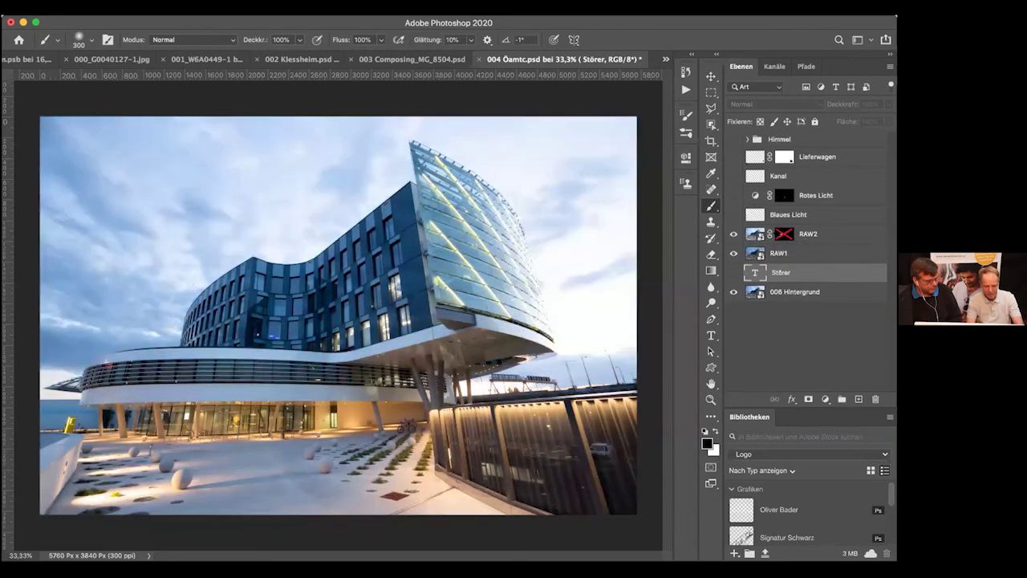
shift+click(783, 233)
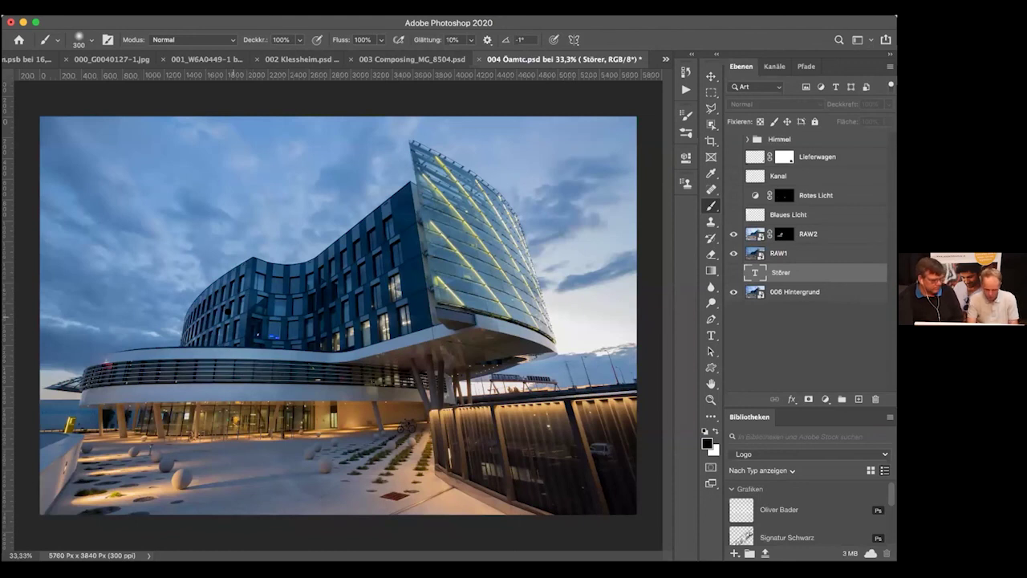
Step: Compare the building image with and without the masked RAW2 layer by toggling its visibility
click(727, 233)
click(727, 232)
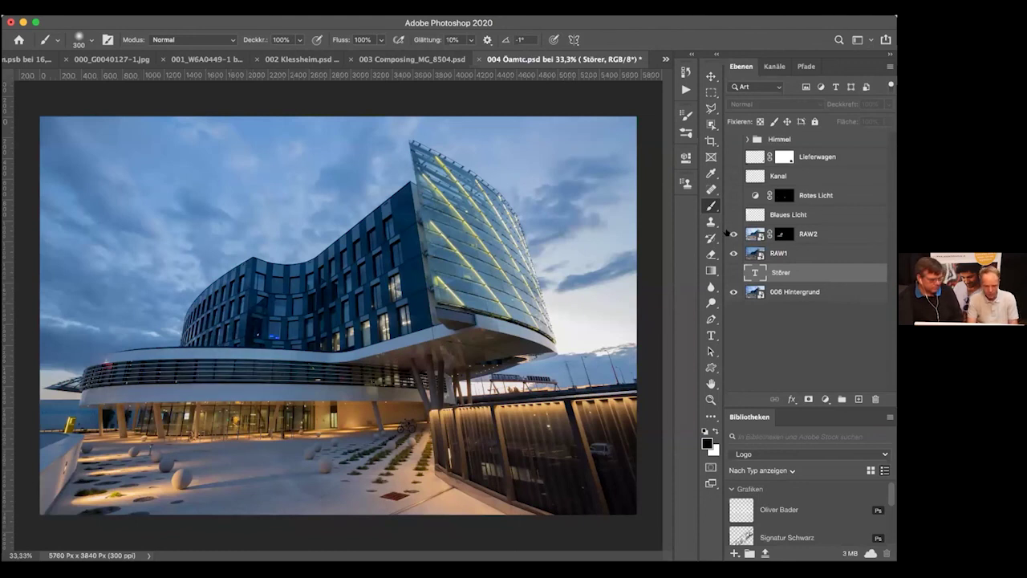
click(727, 233)
click(733, 233)
click(732, 234)
click(732, 233)
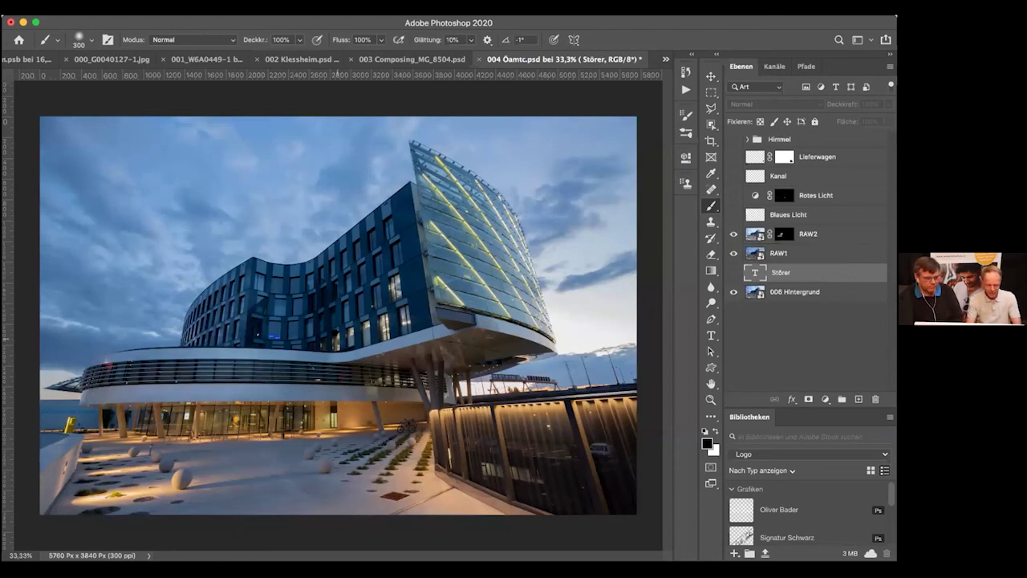
click(732, 253)
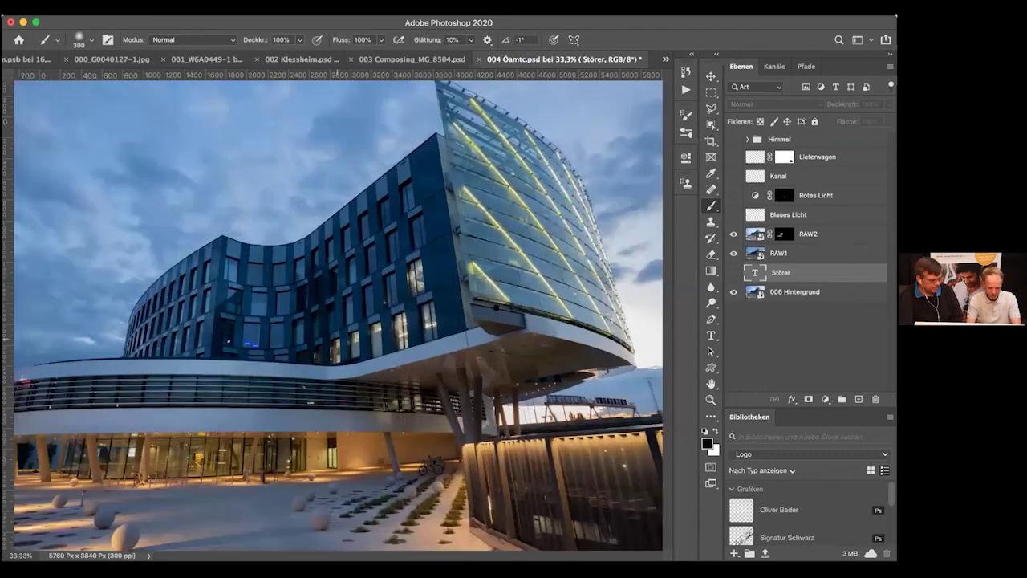
Step: Show the Blaues Licht retouching layer and compare the blue lights in the building's windows with and without it
scroll(339, 341, up, 5)
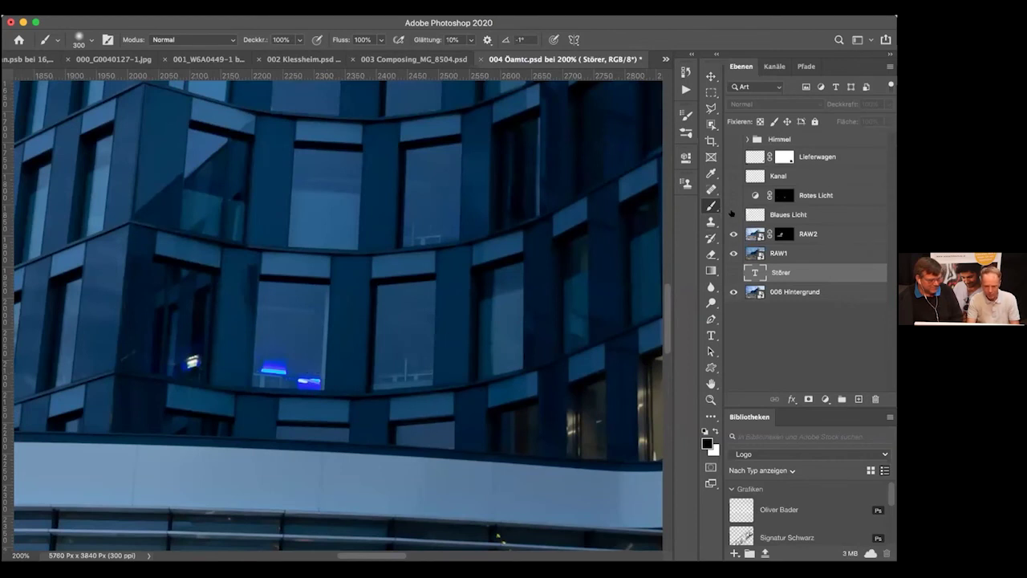
click(731, 214)
click(731, 214)
click(731, 214)
click(732, 214)
click(732, 214)
click(732, 214)
click(732, 214)
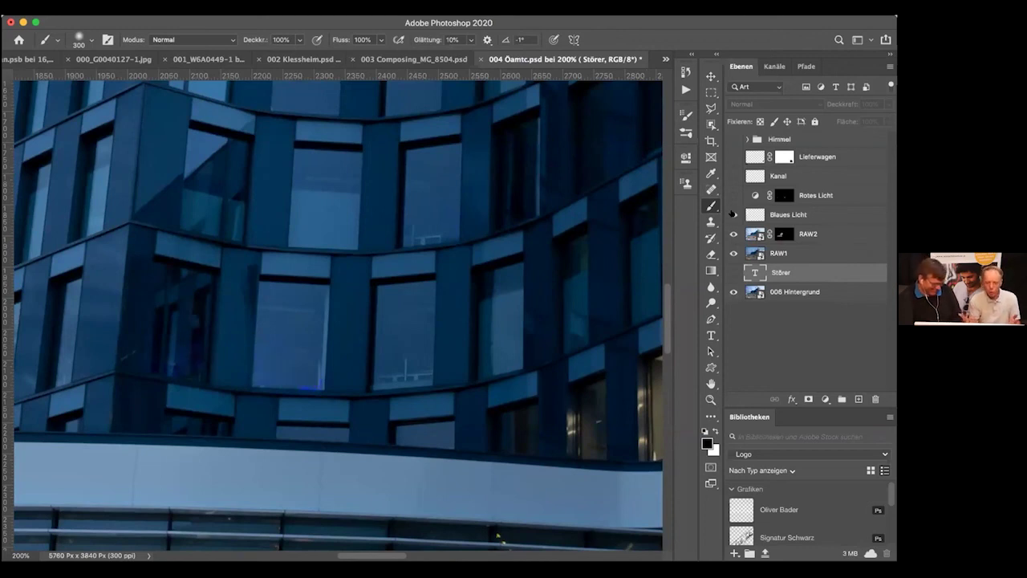
click(731, 215)
click(732, 214)
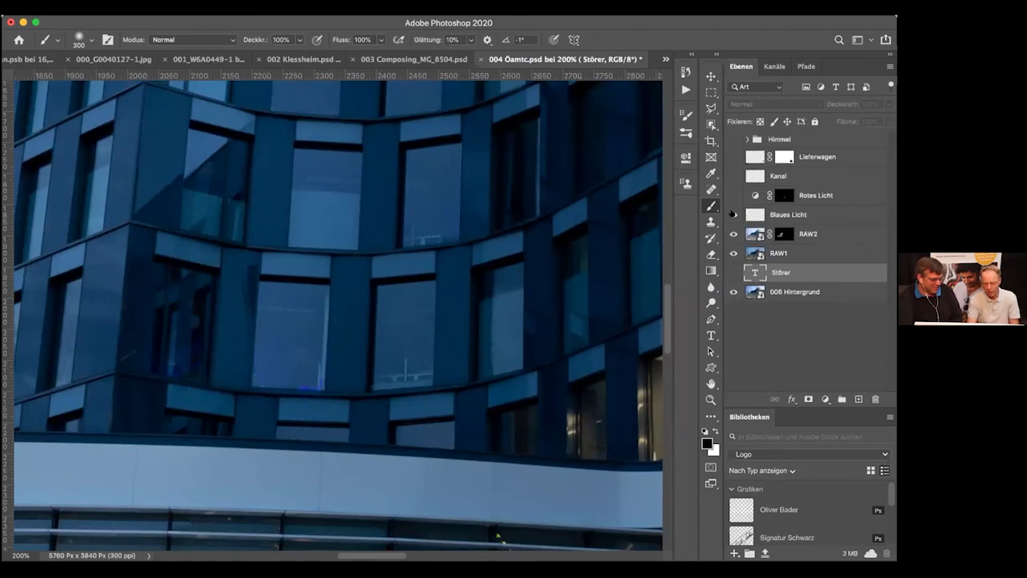
click(731, 214)
click(732, 214)
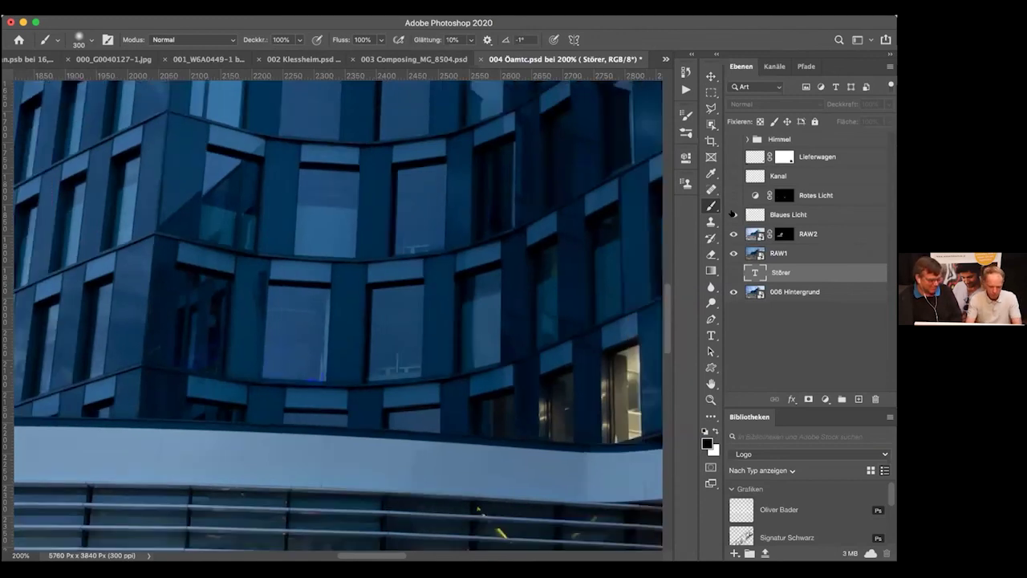
key(super+1)
click(732, 214)
Step: Inspect the red lights on the curved facade and show the Rotes Licht layer to desaturate them
key(super+minus)
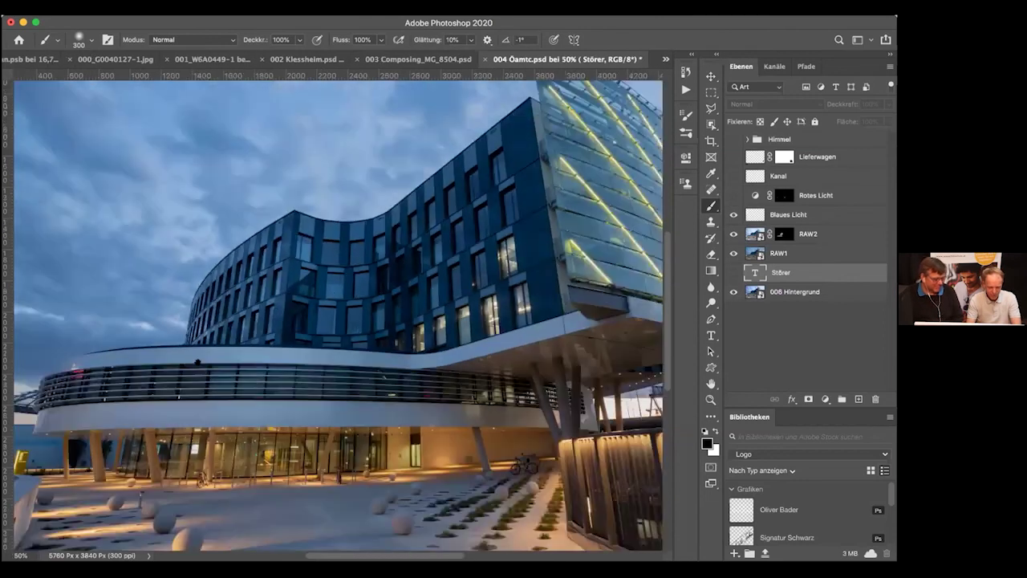
key(super+minus)
key(super+plus)
key(super+plus)
key(super+plus)
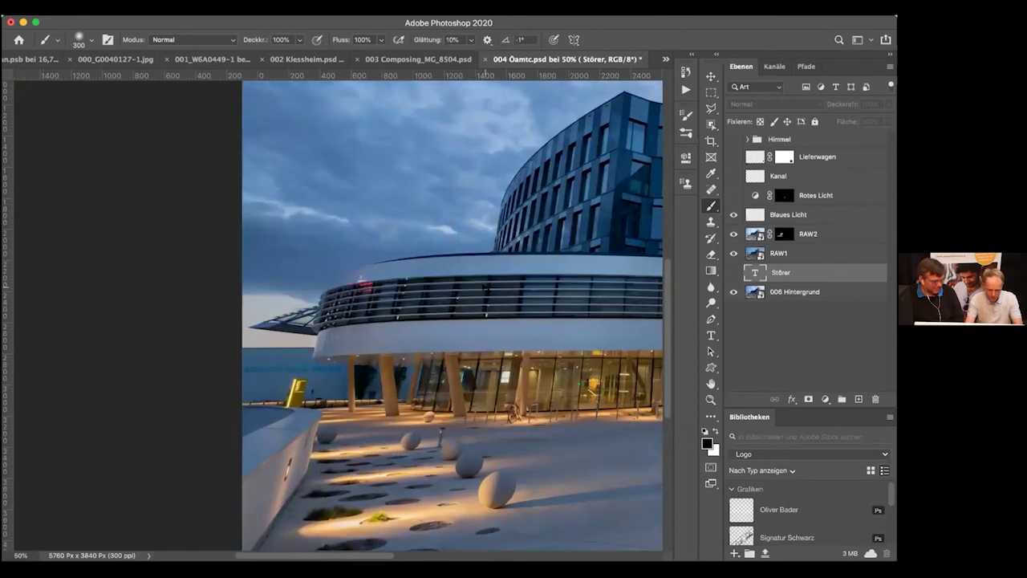
key(super+plus)
key(super+plus)
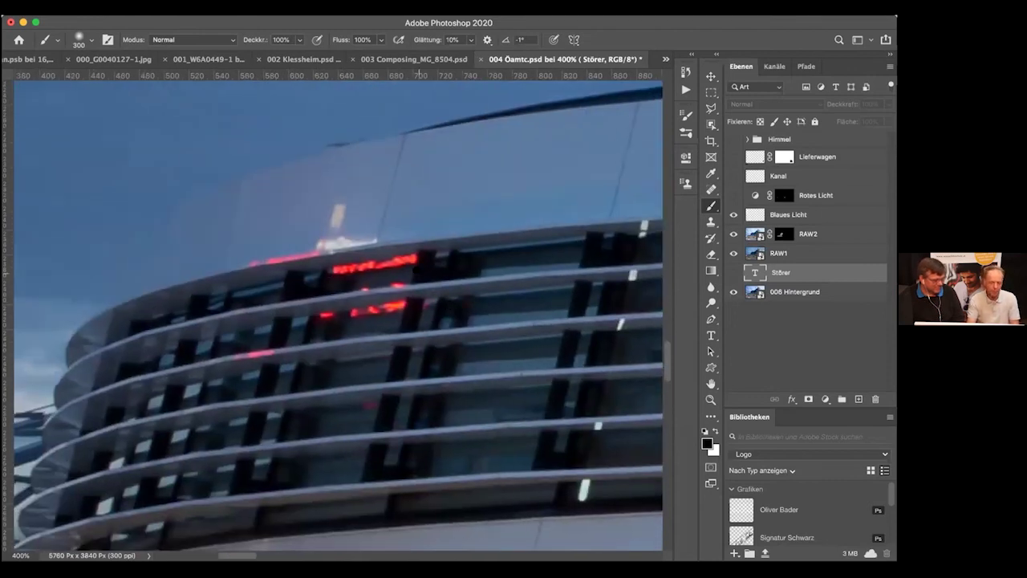
click(733, 195)
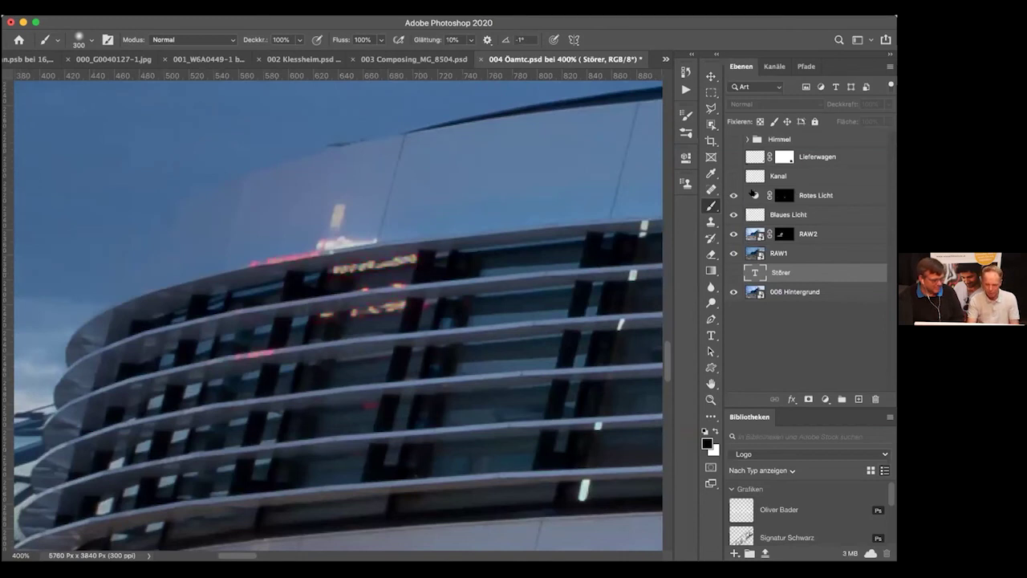
Step: Examine the Rottöne settings of the Rotes Licht Farbton/Sättigung adjustment layer
double_click(753, 195)
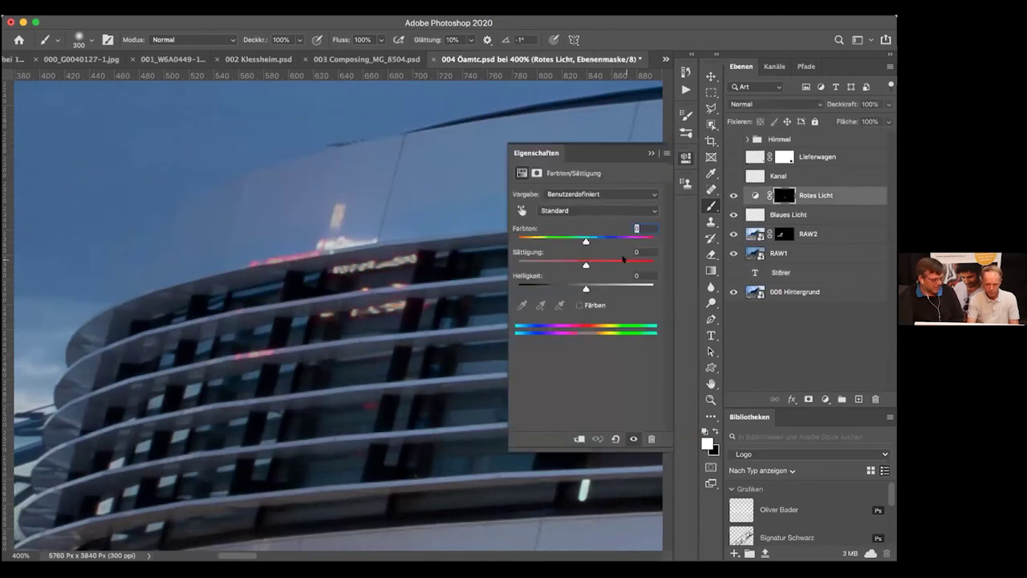
click(652, 214)
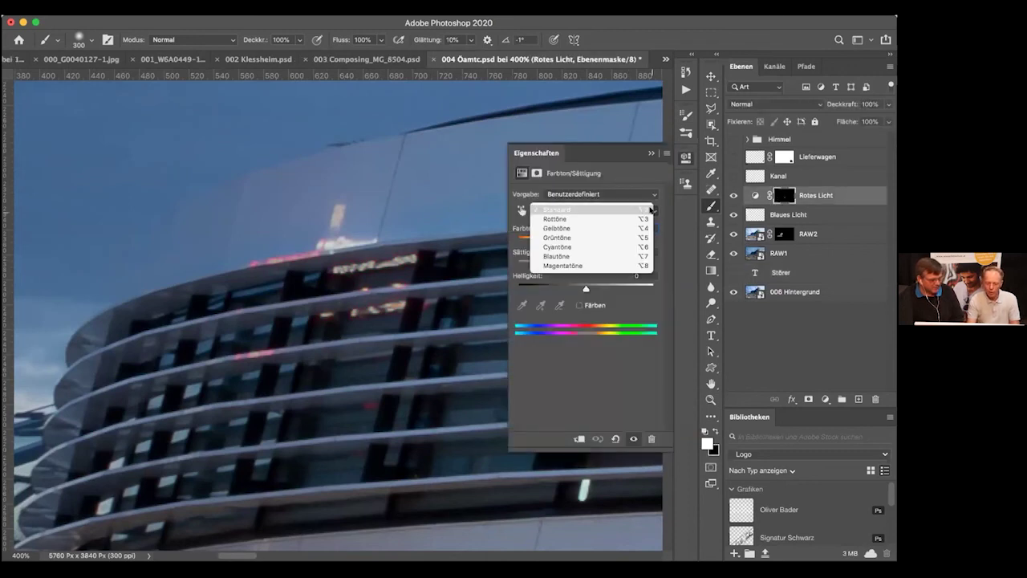
click(607, 220)
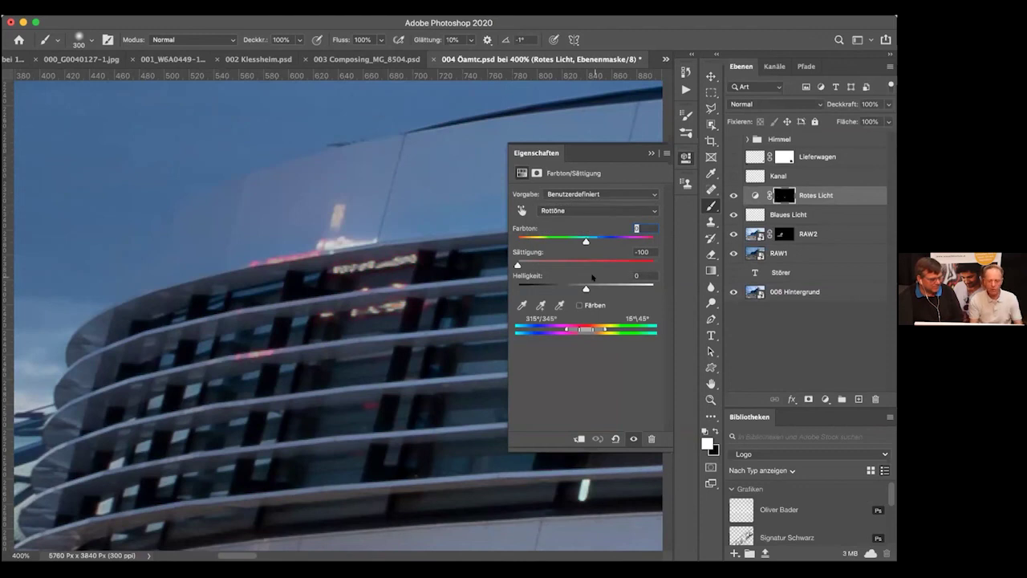
click(651, 152)
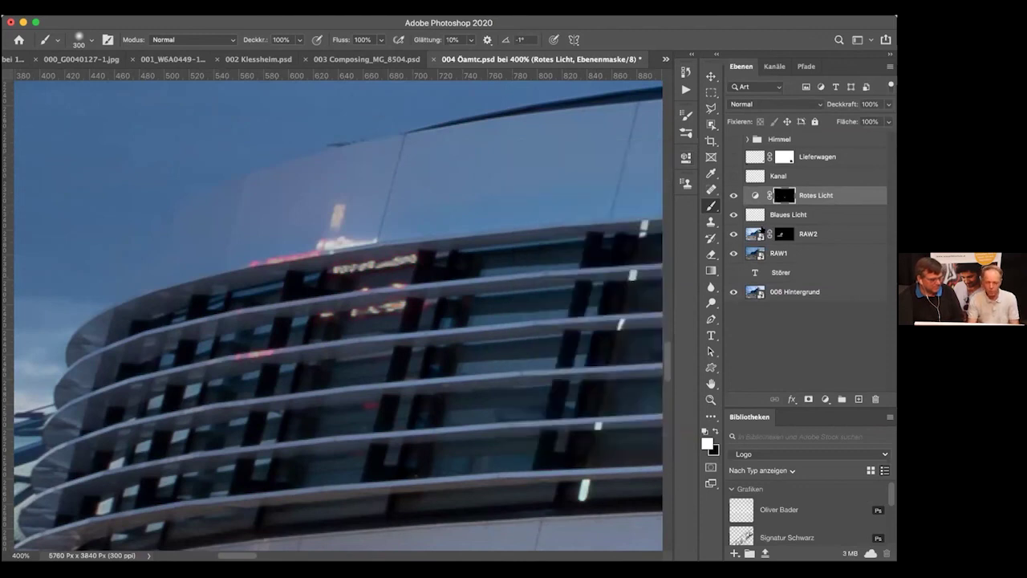
Step: Show the Kanal layer and compare the forecourt paving with and without its retouching
key(super+minus)
key(super+minus)
key(super+minus)
key(super+minus)
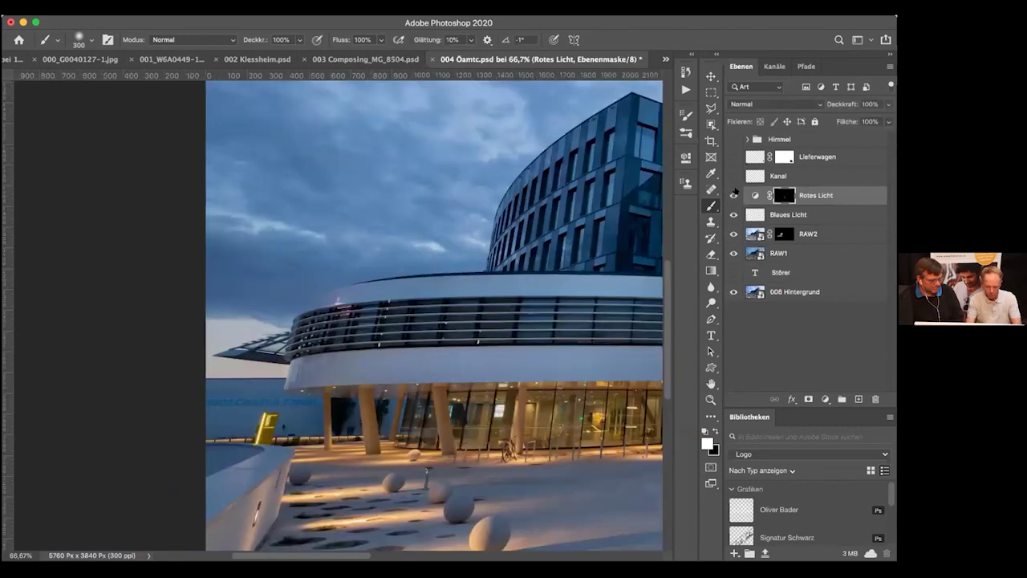
key(super+minus)
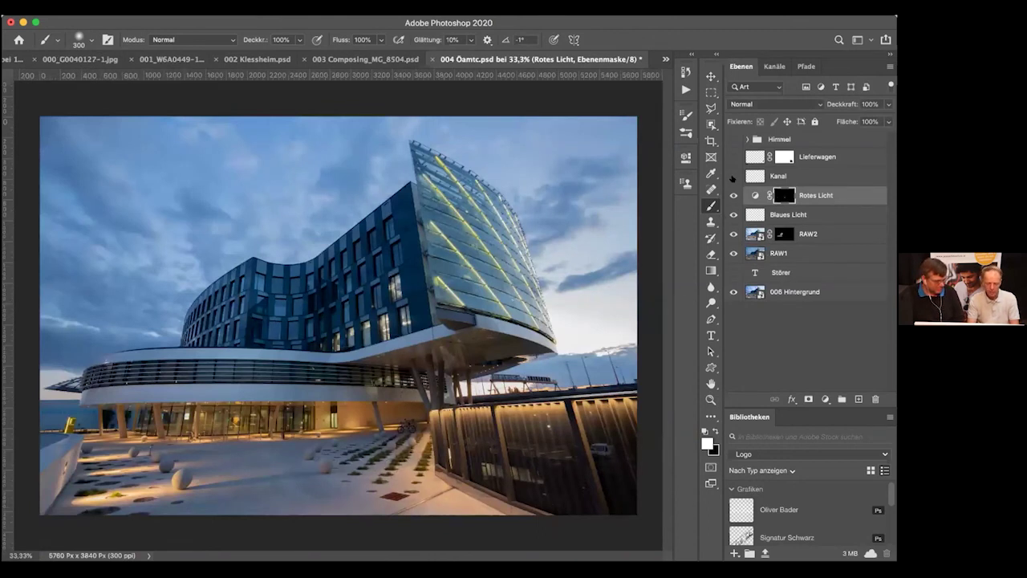
click(731, 177)
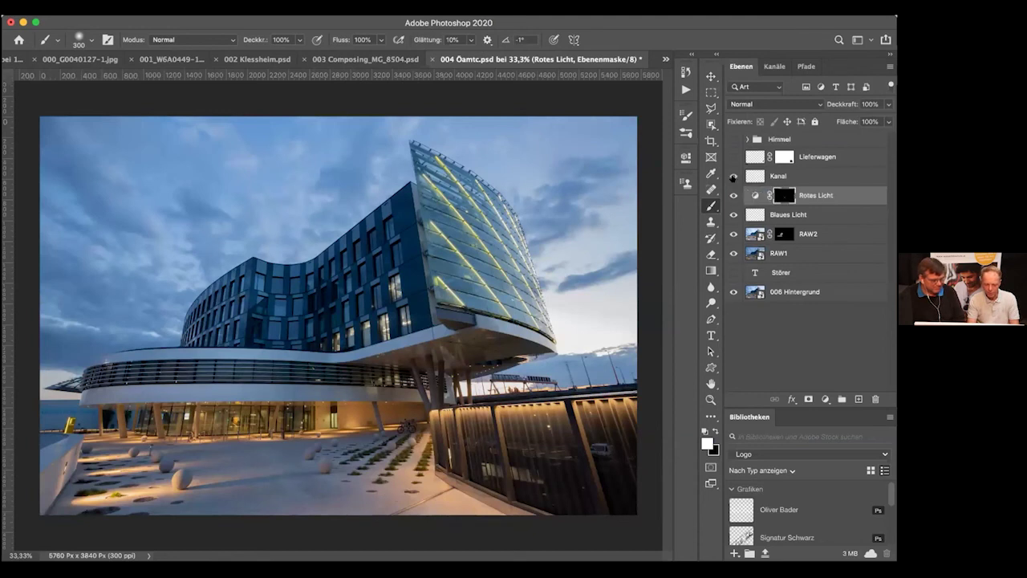
click(733, 176)
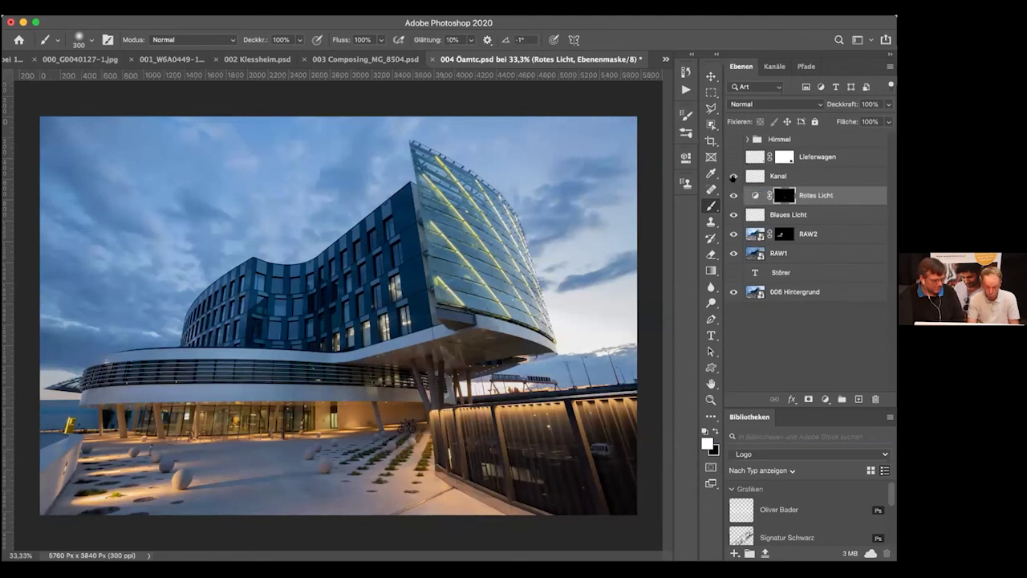
click(732, 177)
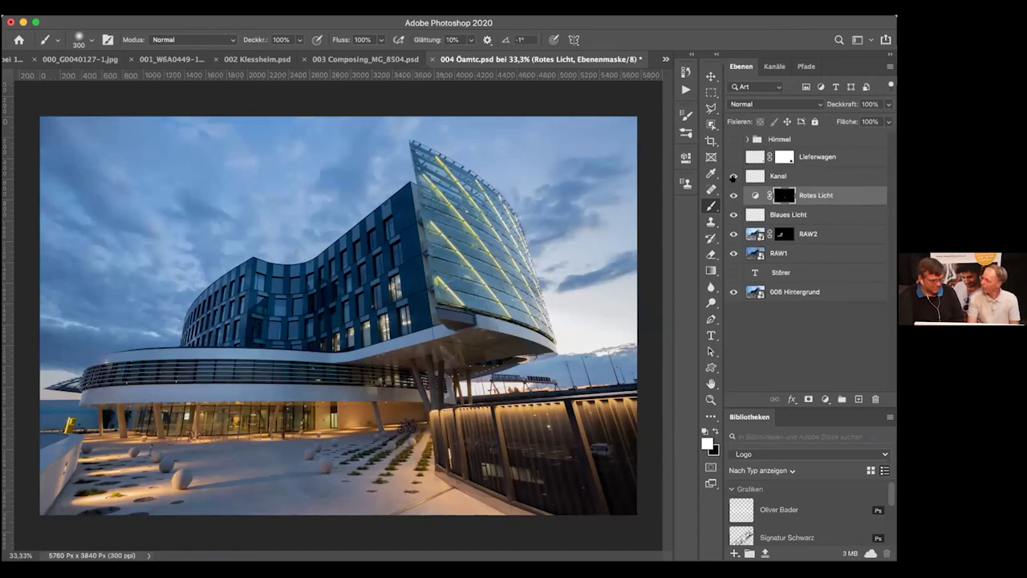
click(732, 176)
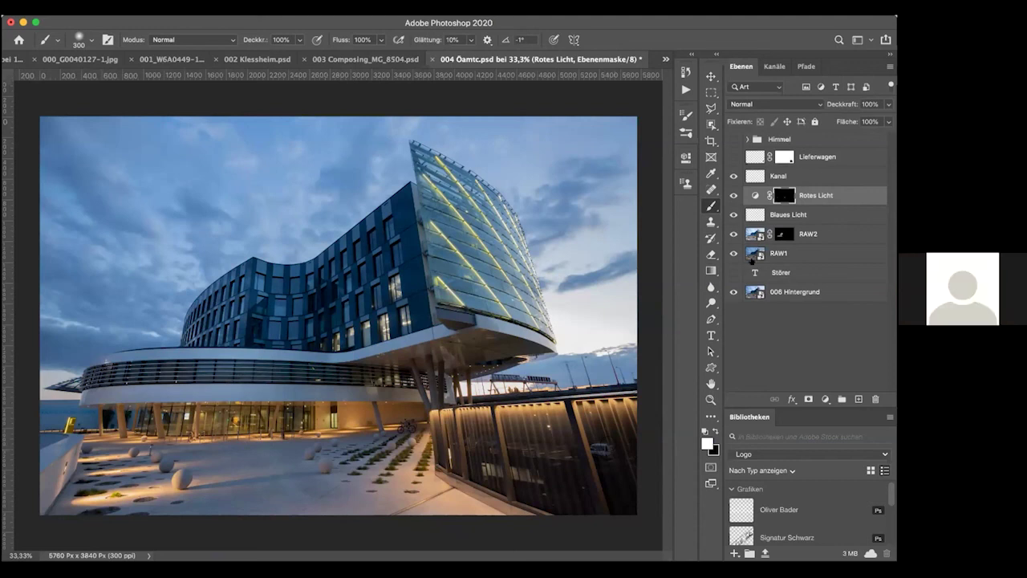
Step: Show the Lieferwagen layer, toggling its visibility to compare the van reflection in the dark glass wall
click(733, 156)
click(732, 157)
click(732, 157)
click(733, 157)
click(732, 157)
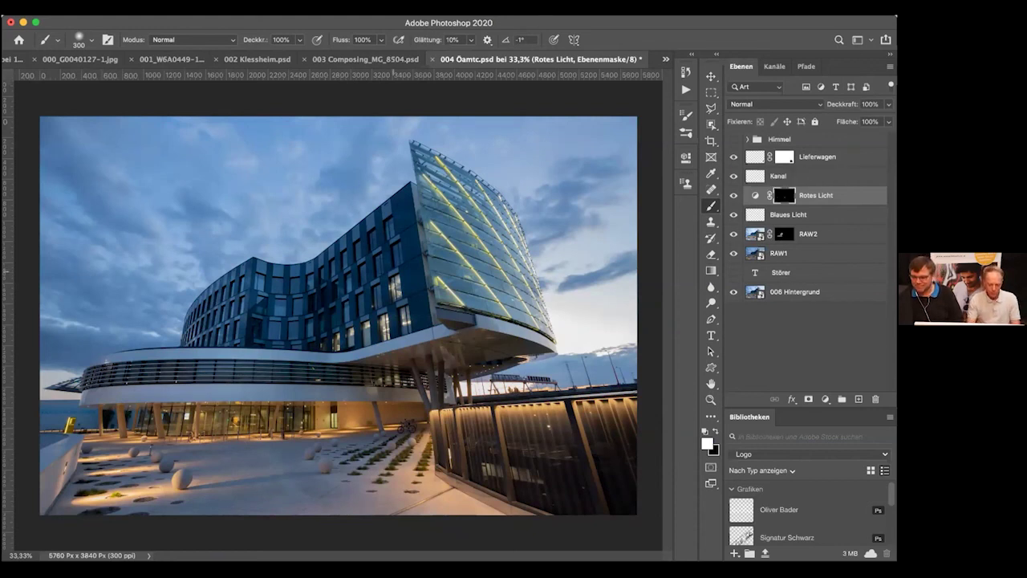
Step: Reduce the brush size to 175 and reset the colours to black foreground and white background
key(bracketleft)
key(bracketleft)
key(bracketleft)
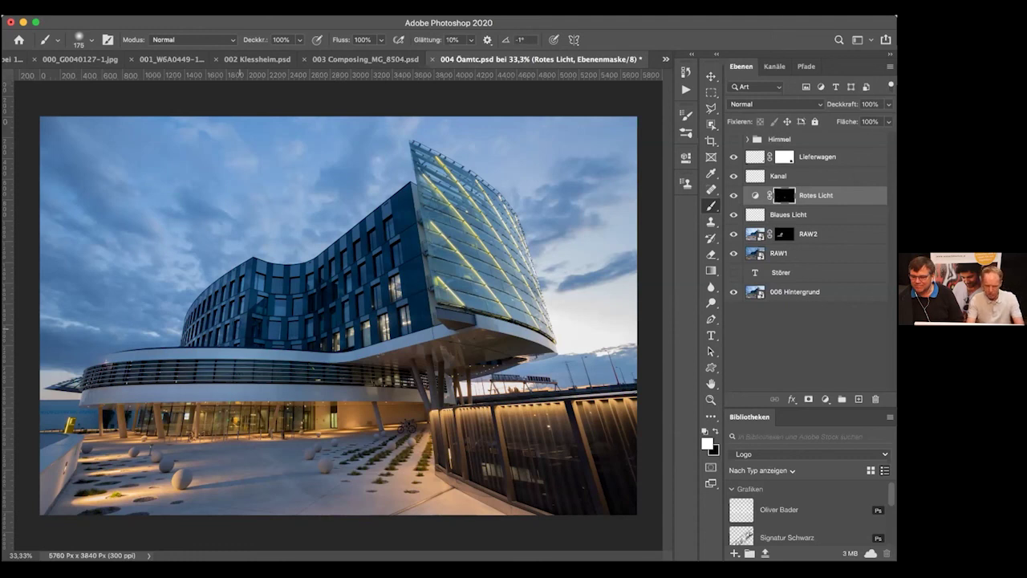
key(d)
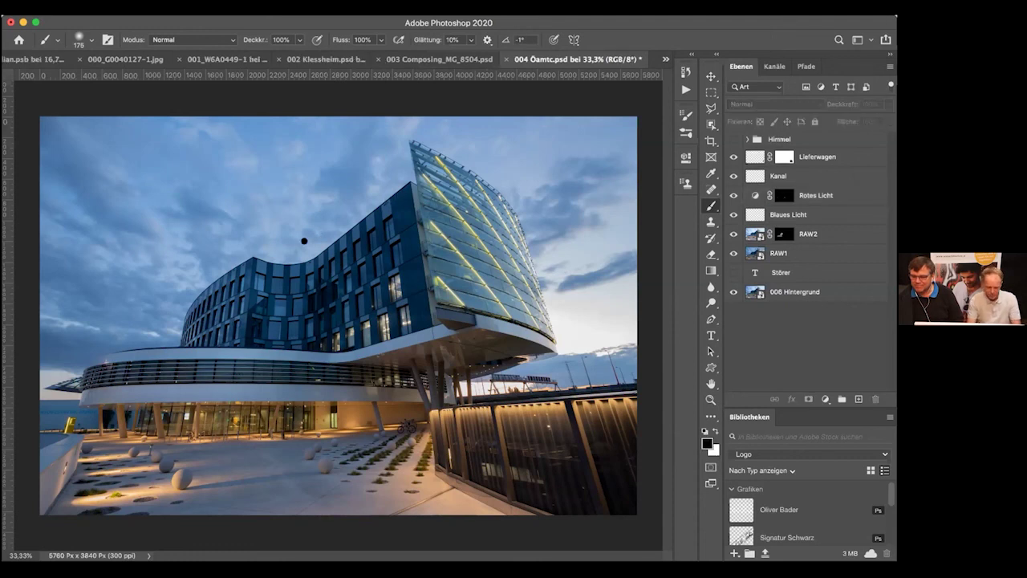
Step: Select the Lieferwagen layer and outline the narrow window just beside the building's corner with a four-sided Polygonal Lasso selection
click(742, 158)
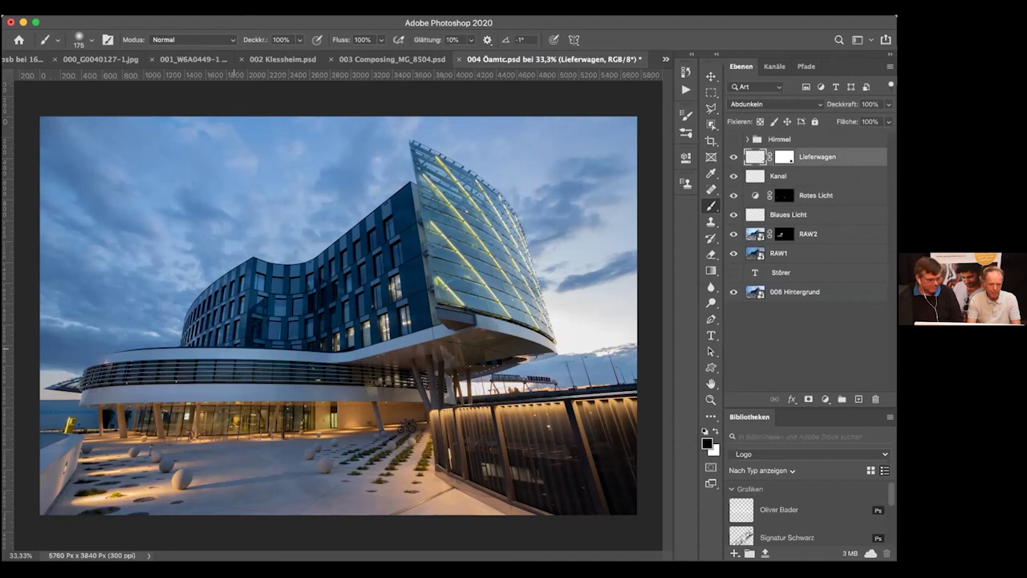
key(super+plus)
key(super+plus)
key(super+plus)
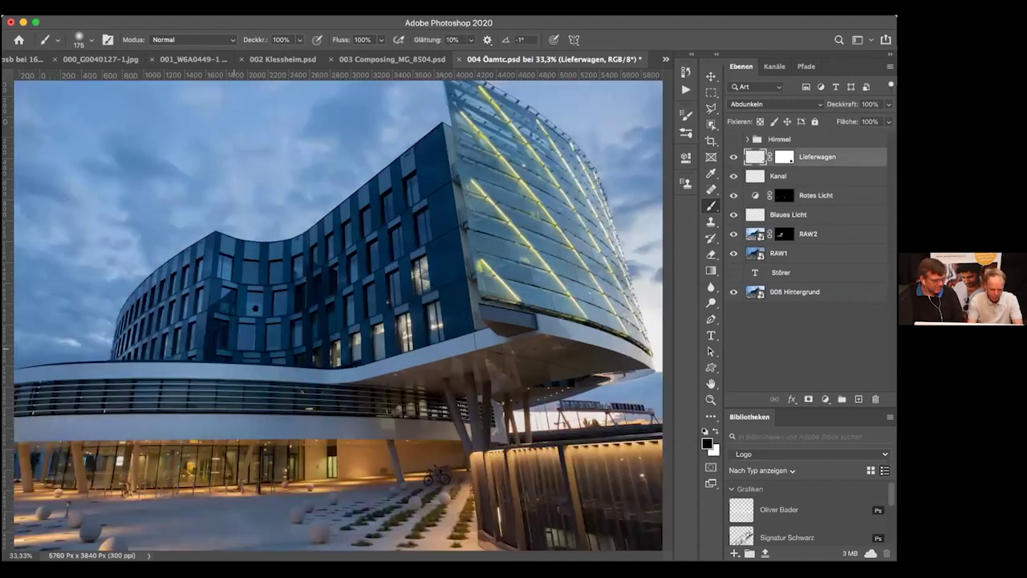
key(super+plus)
key(super+plus)
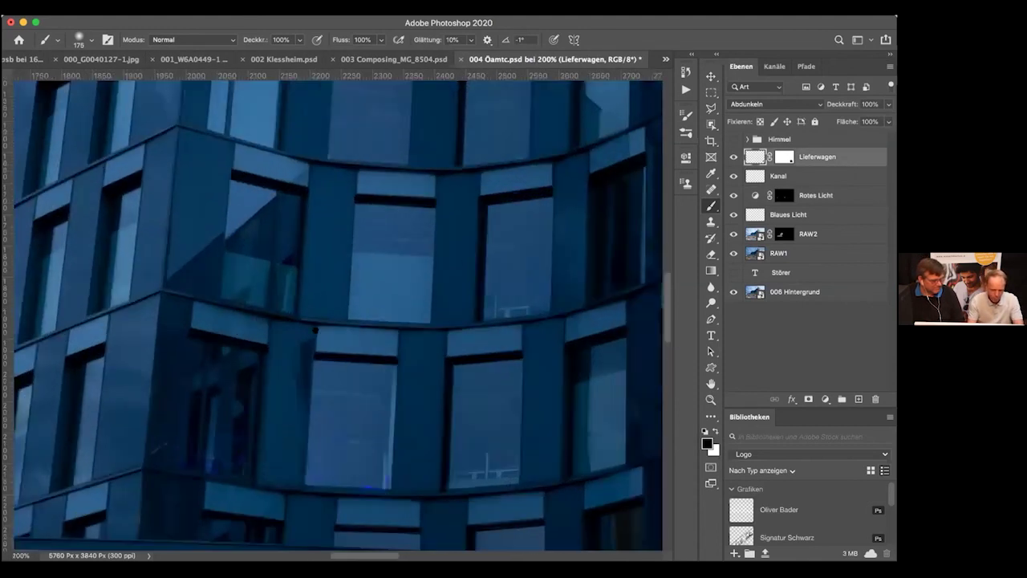
key(l)
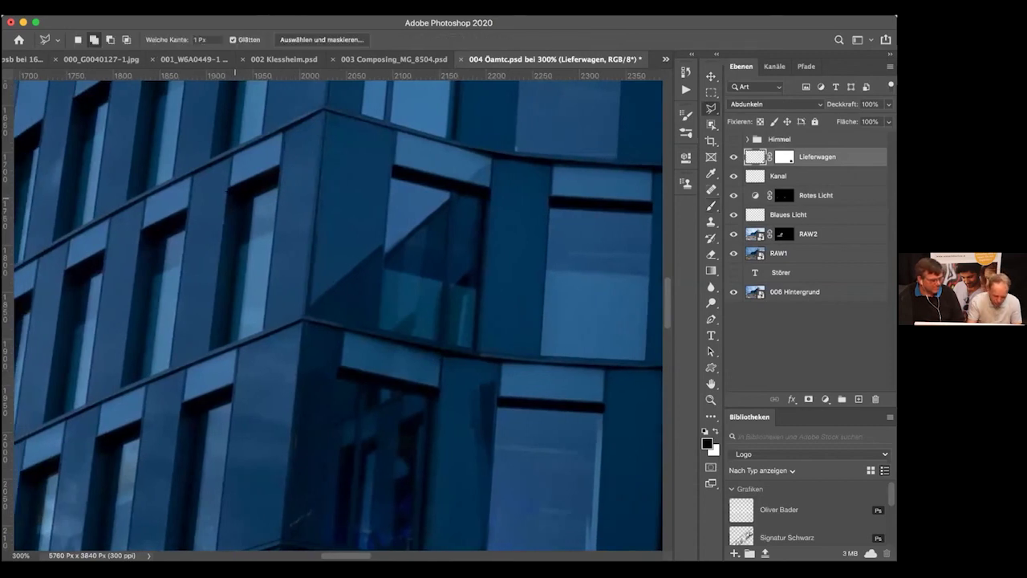
click(278, 183)
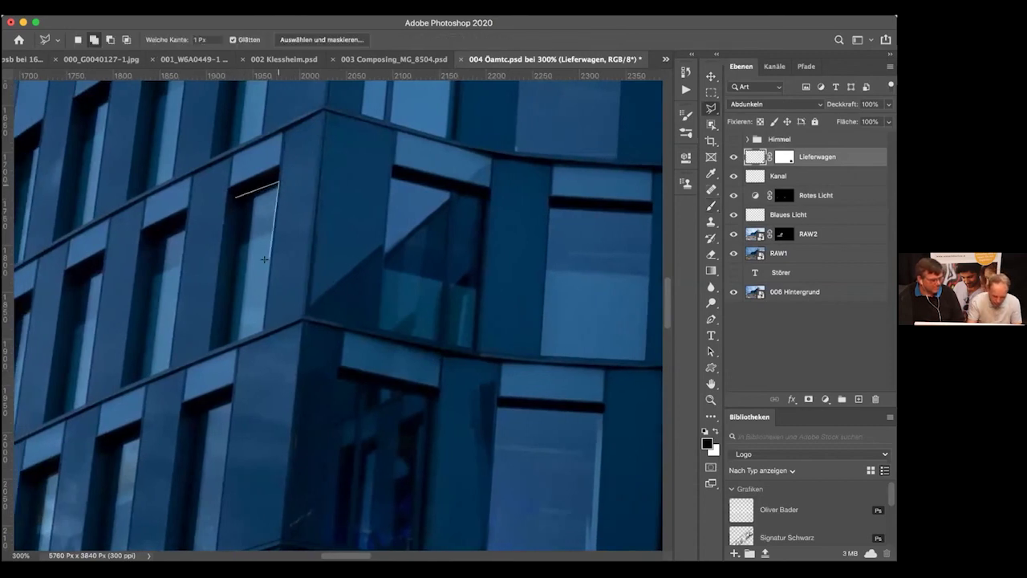
click(263, 332)
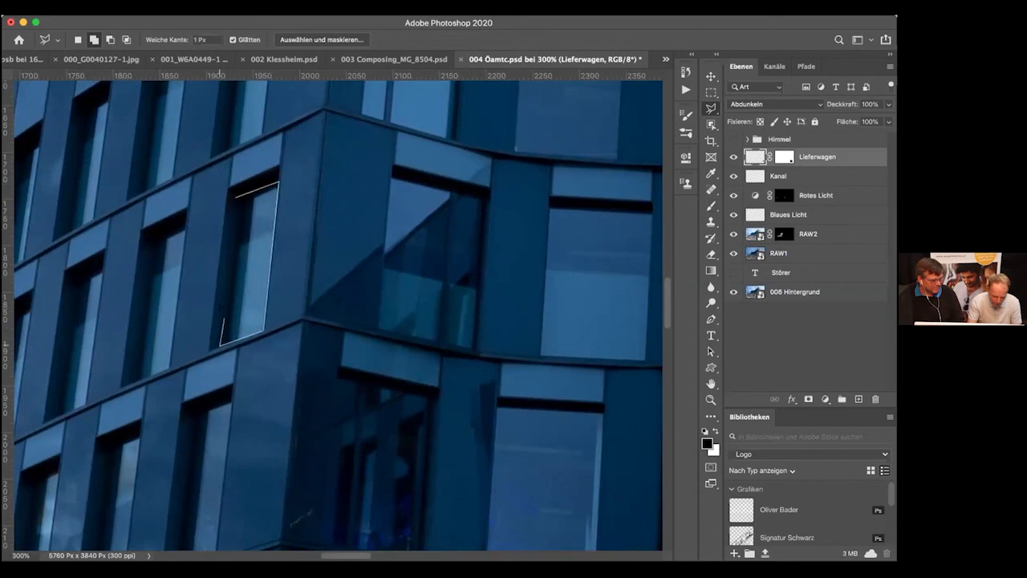
click(236, 195)
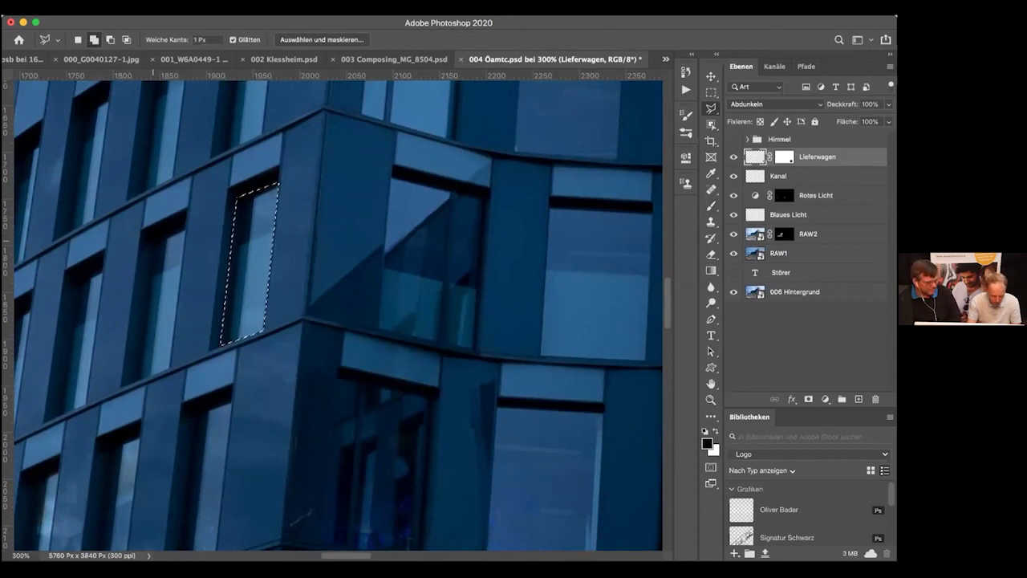
Step: Add the next two narrow windows in the same row to the selection with four-sided Polygonal Lasso outlines
click(168, 369)
click(133, 380)
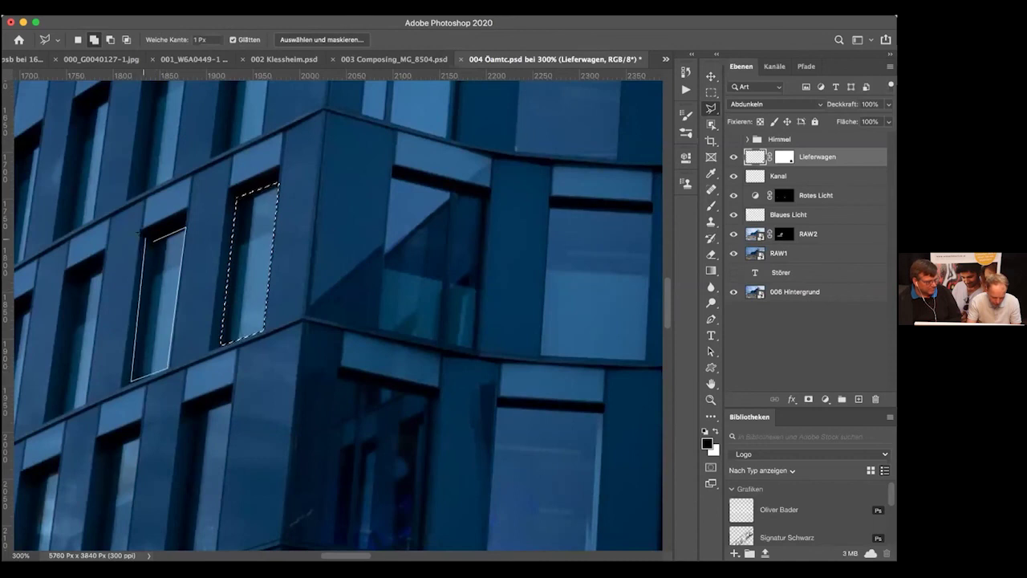
click(153, 241)
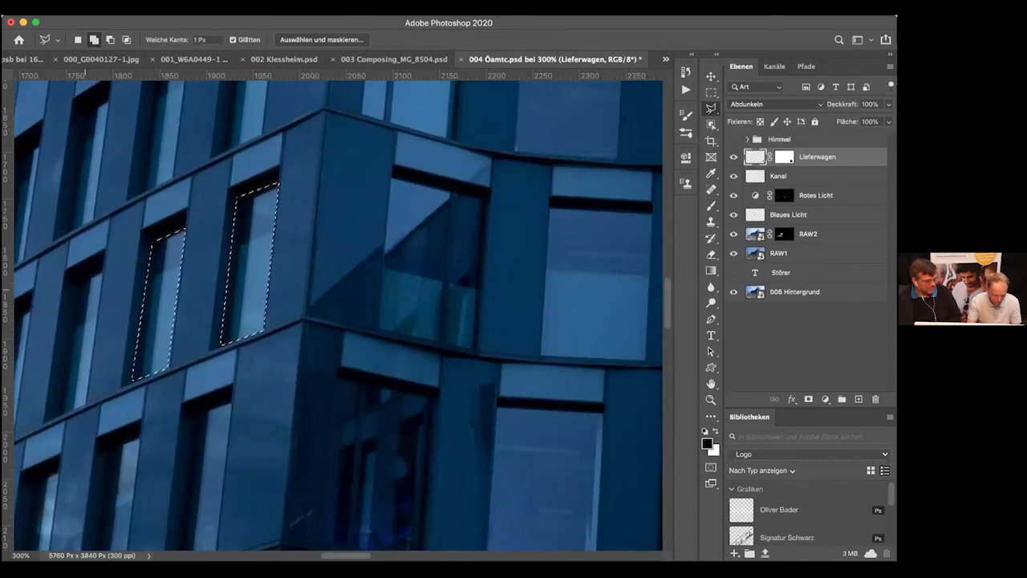
click(76, 282)
click(103, 272)
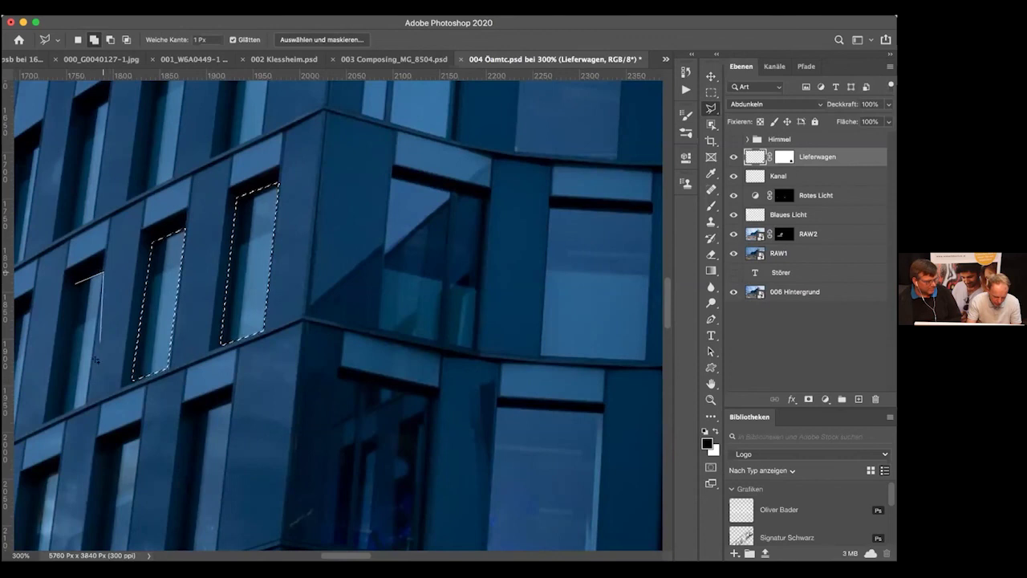
click(86, 403)
click(50, 417)
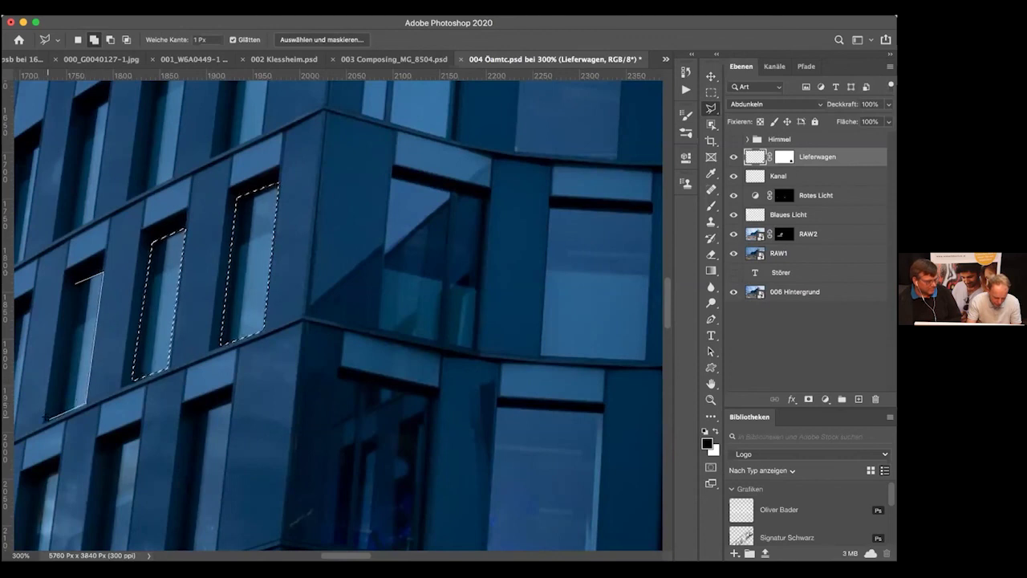
click(77, 283)
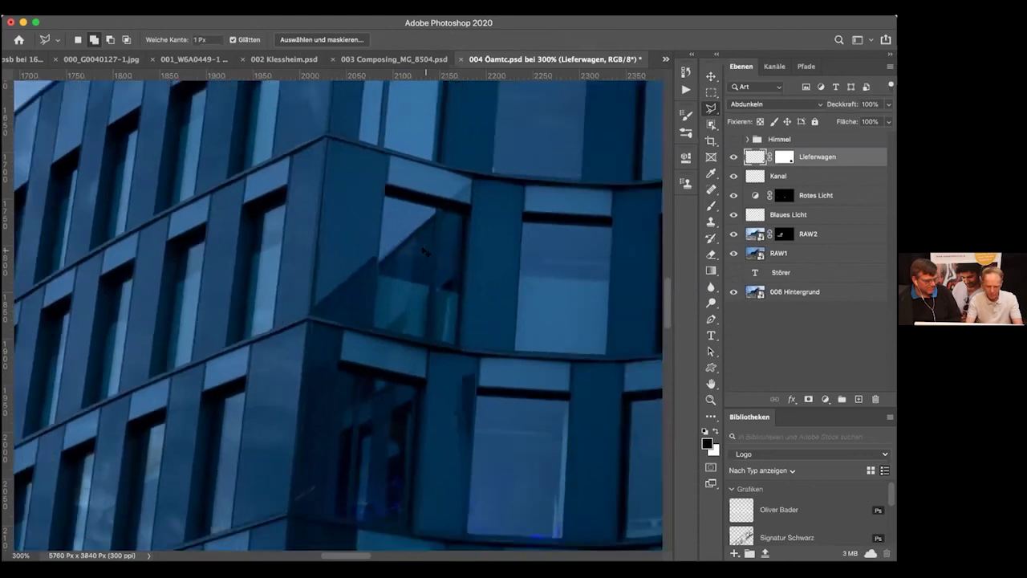
Step: Stamp all visible layers into a new merged layer above the Lieferwagen layer
key(super+minus)
key(super+minus)
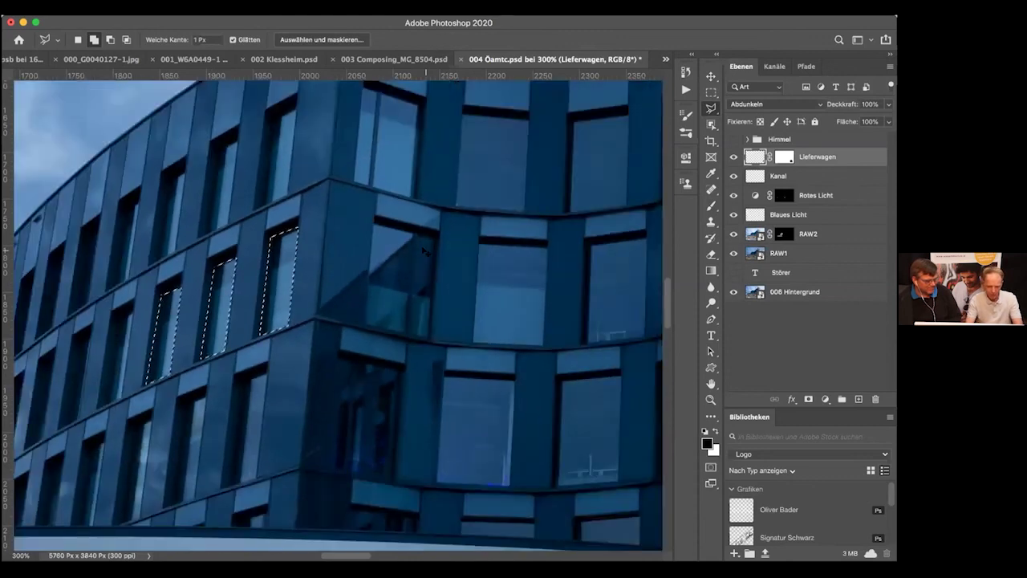
key(super+minus)
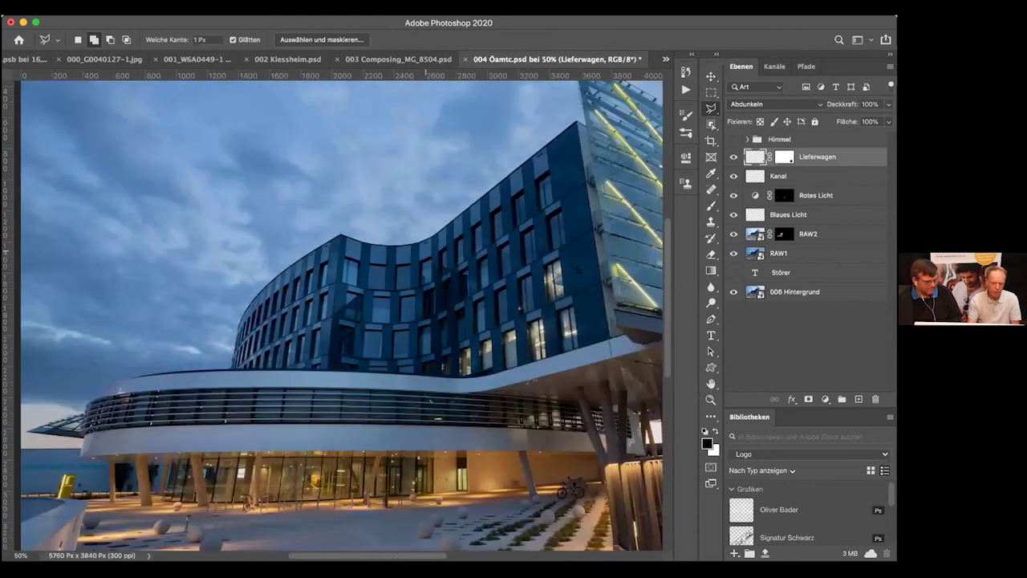
key(super+minus)
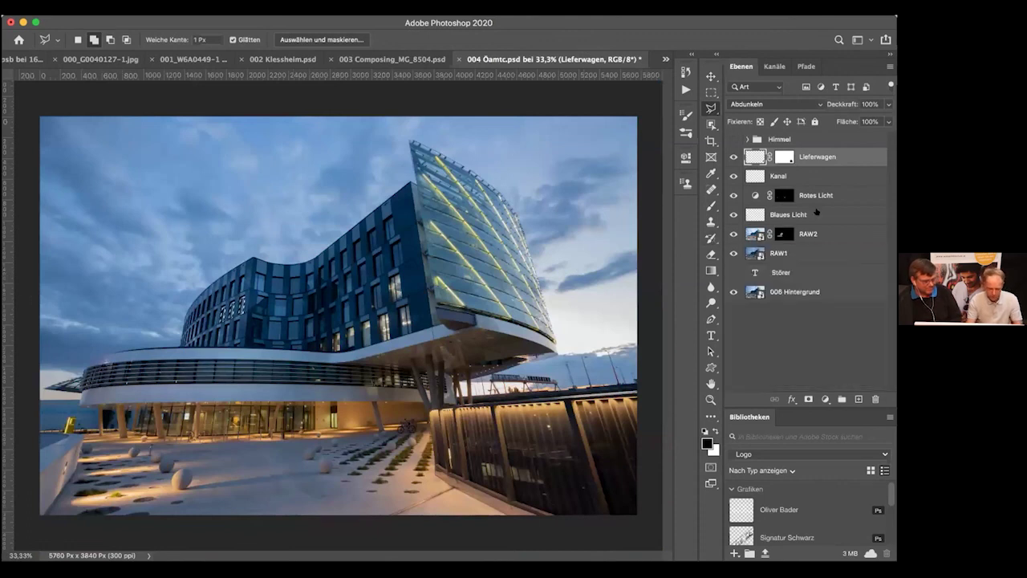
key(super+alt+shift+e)
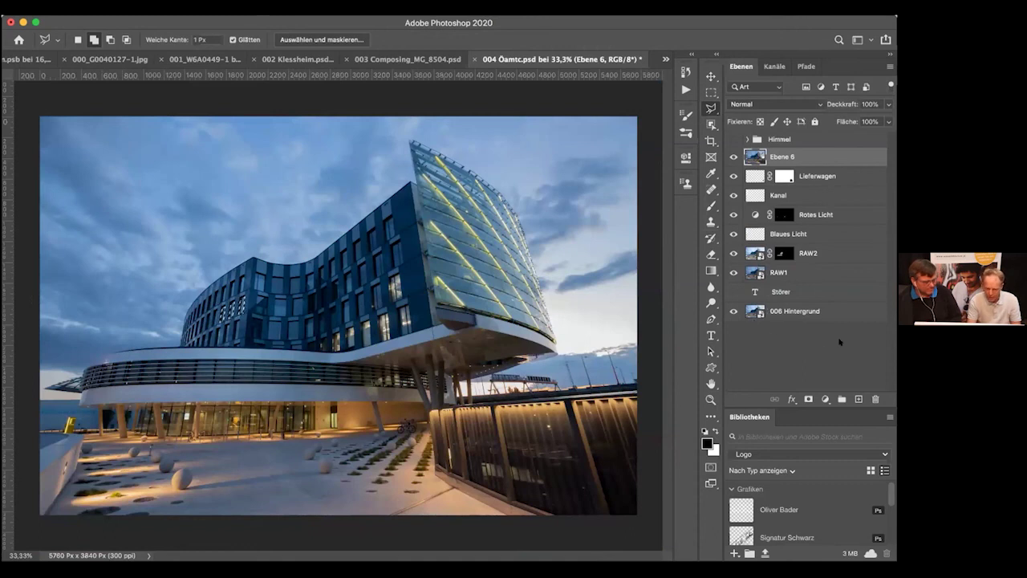
Step: Add a Farbfläche fill layer masked to the selected windows, using a warm beige sampled from a lit window
click(824, 399)
click(814, 412)
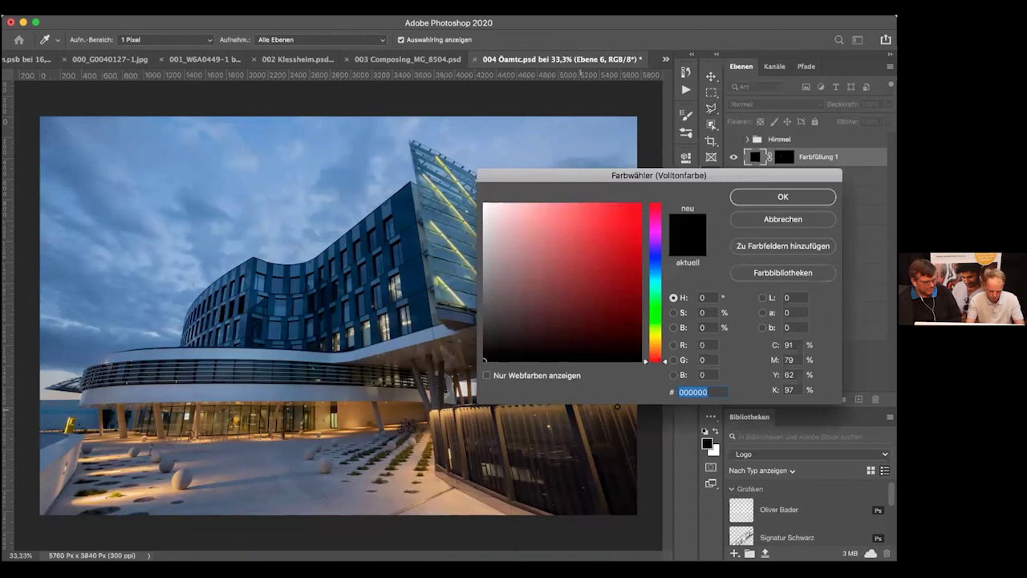
key(super+plus)
key(super+plus)
key(super+plus)
key(super+plus)
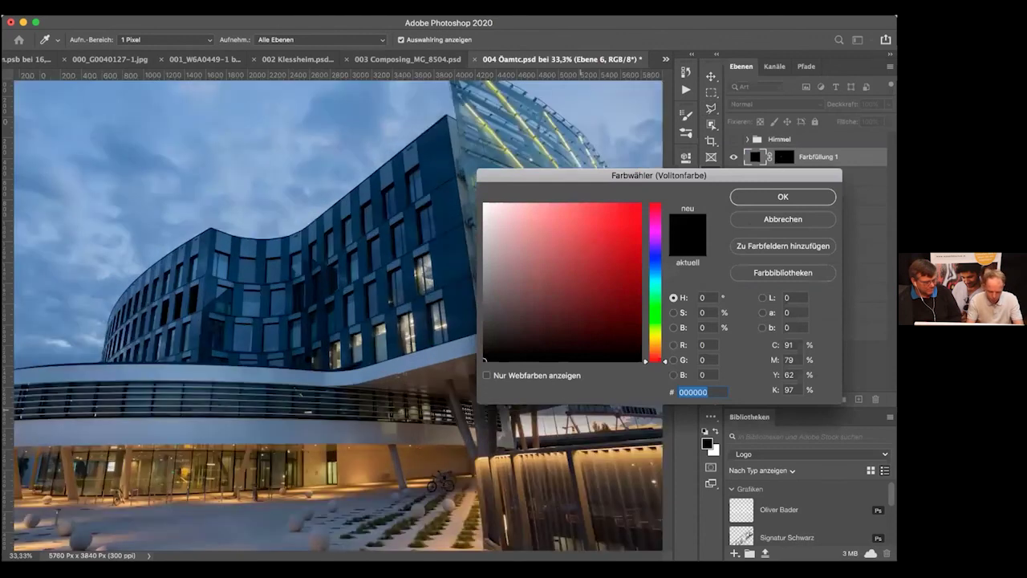
scroll(436, 289, right, 2)
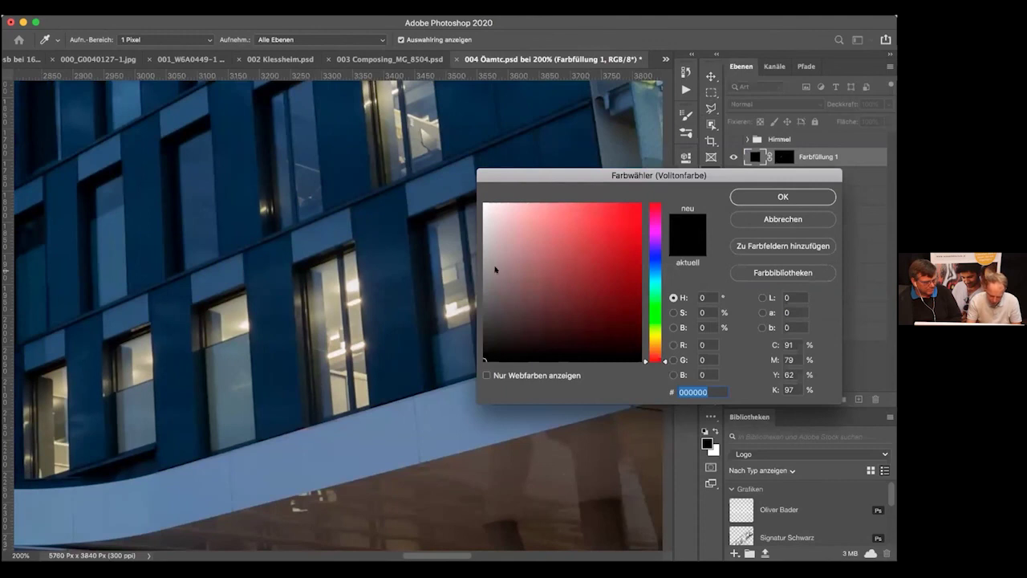
click(347, 272)
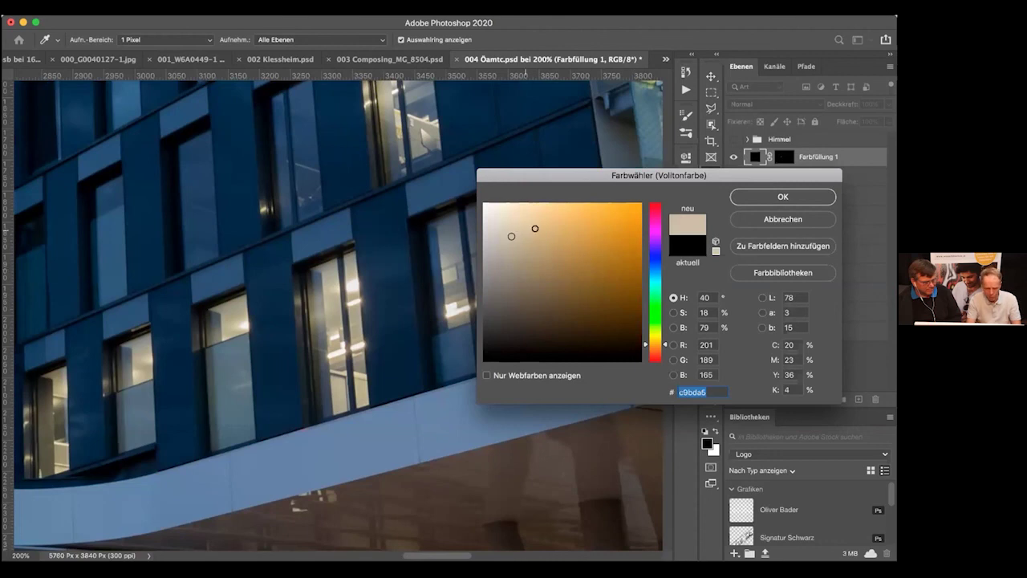
click(756, 199)
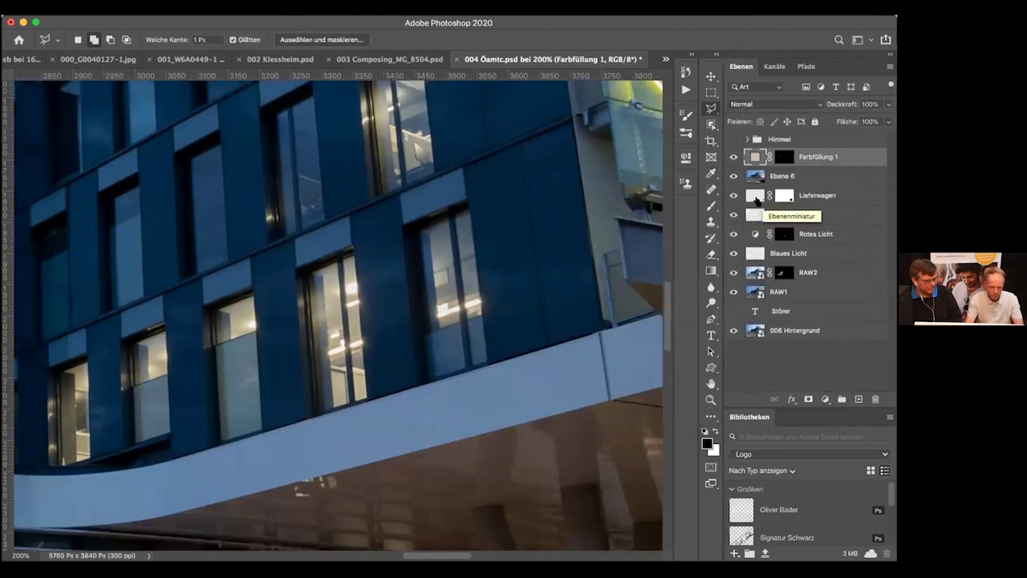
key(super+minus)
key(super+minus)
key(super+minus)
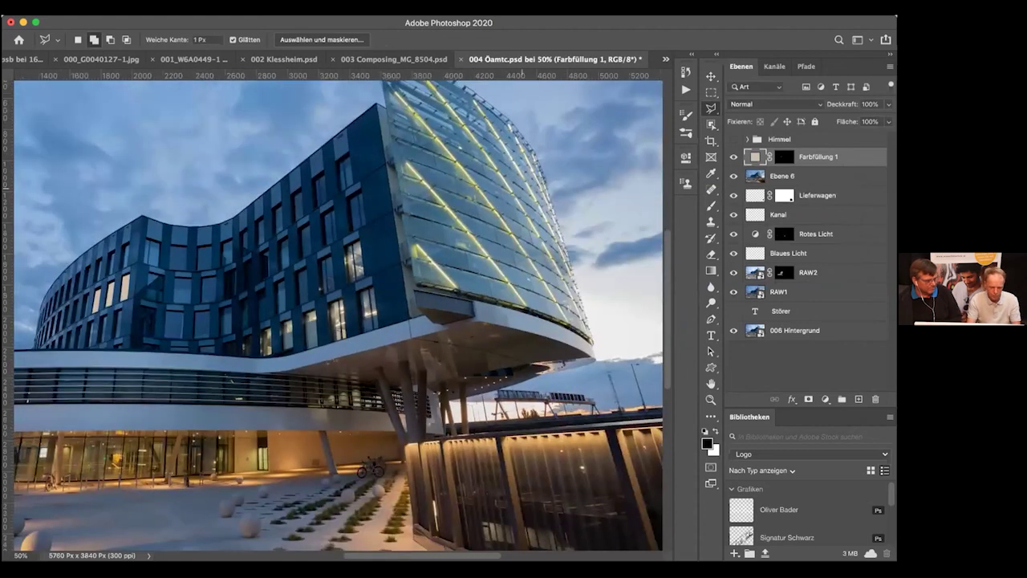
key(super+minus)
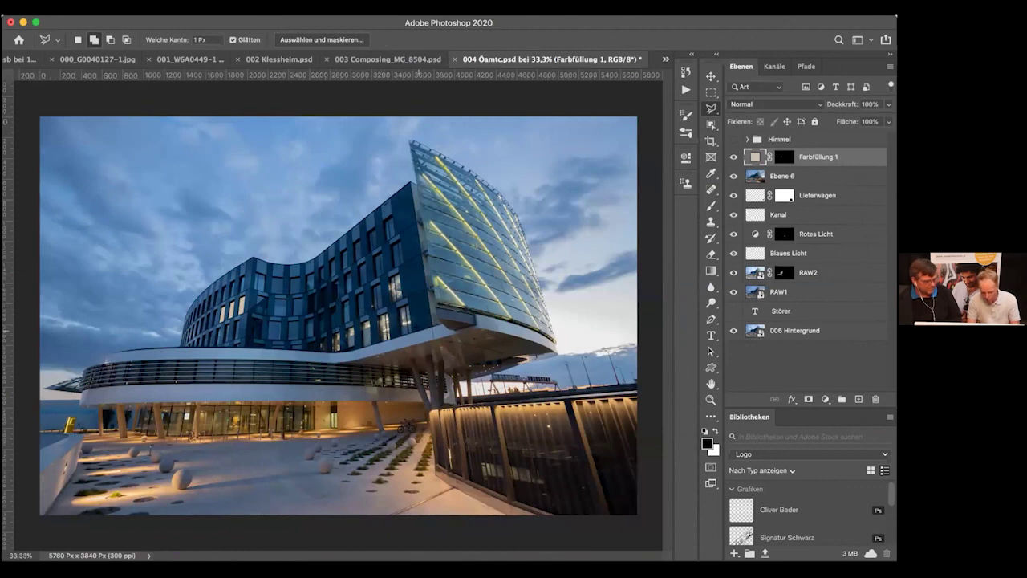
click(823, 399)
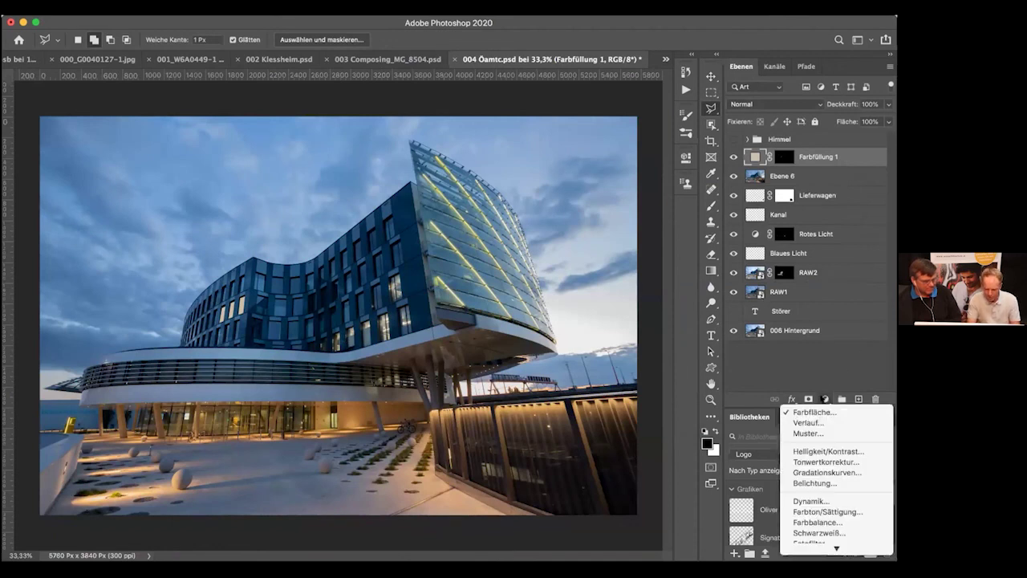
click(812, 412)
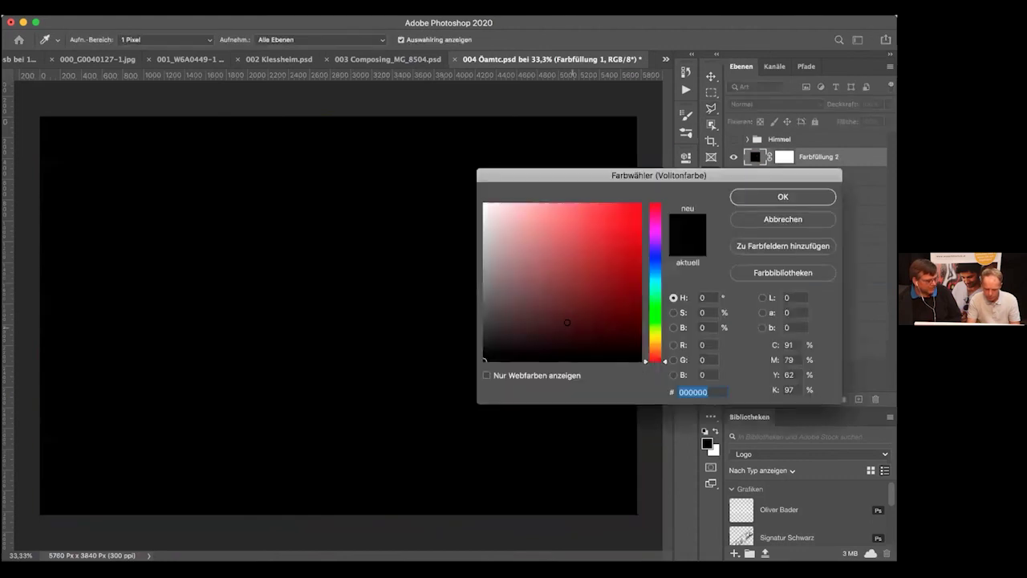
click(767, 218)
Step: Sample the grey-blue lower pane of a lit window and add a Farbfläche fill layer in that colour, 61717e
key(super+plus)
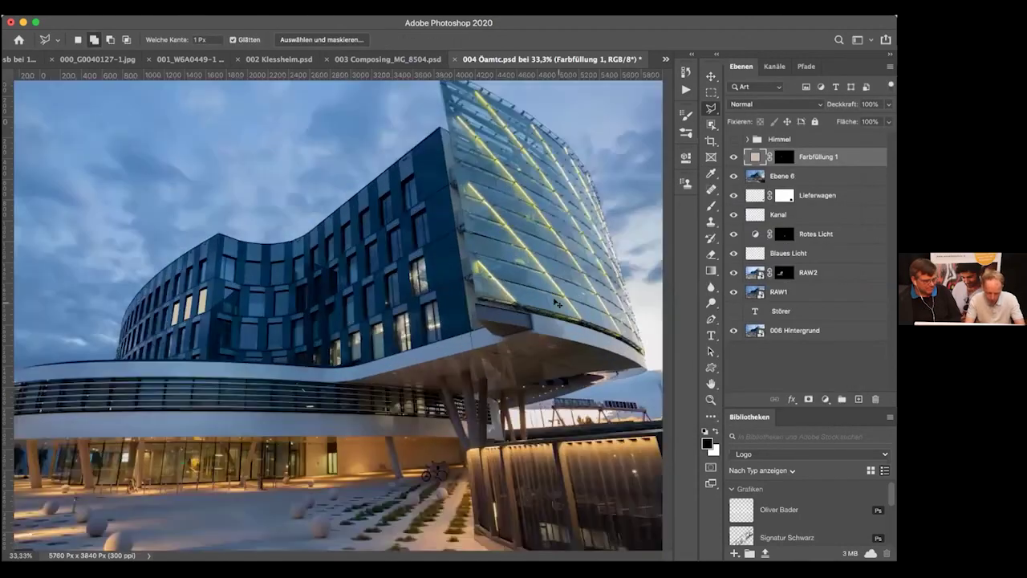
key(super+plus)
key(super+plus)
key(super+plus)
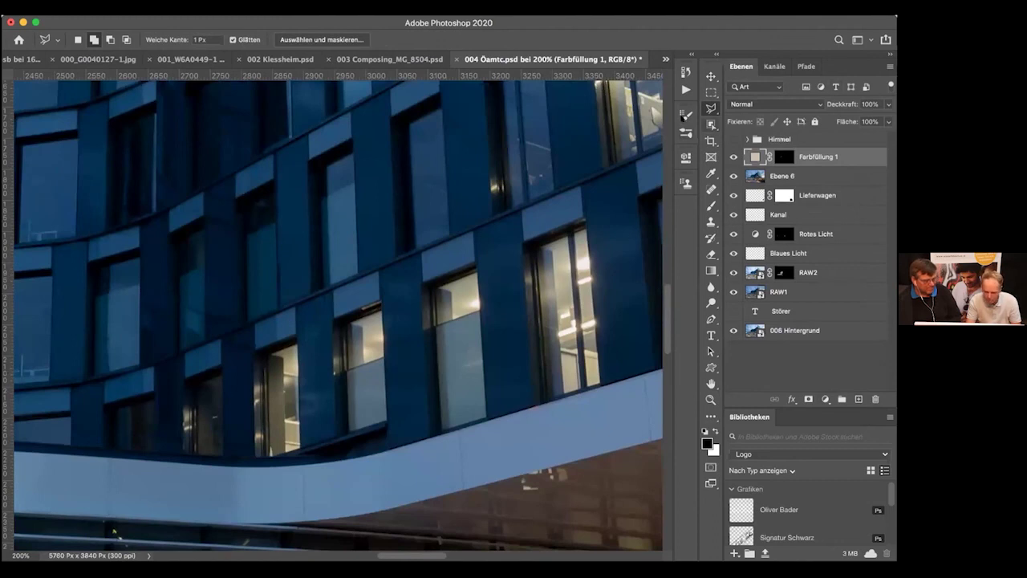
click(711, 172)
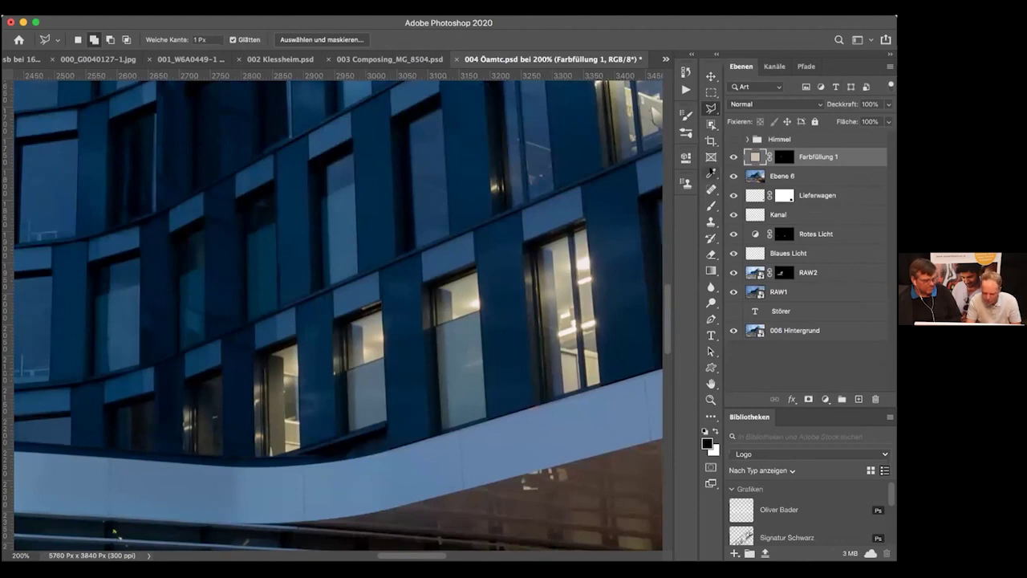
click(452, 339)
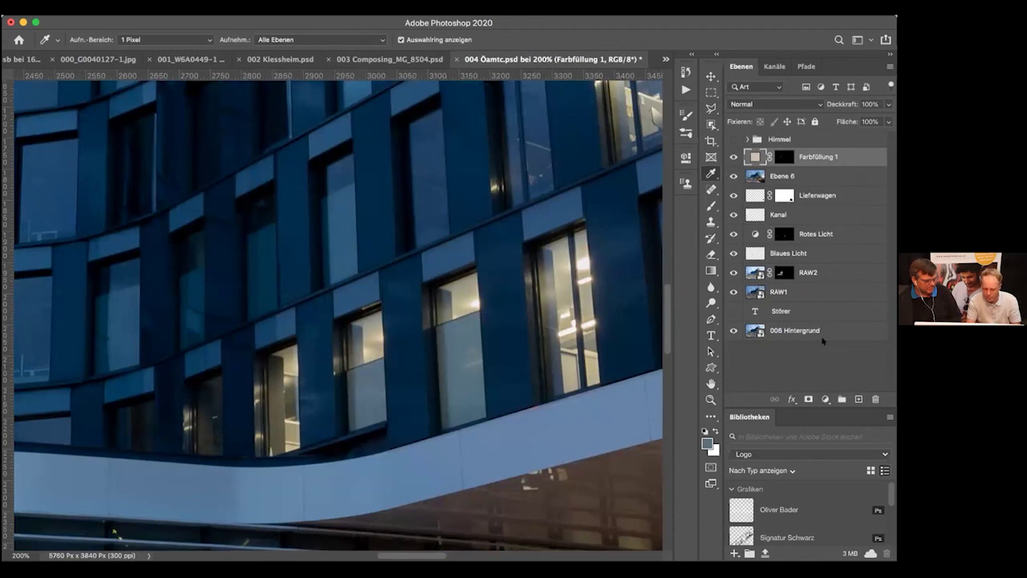
click(822, 396)
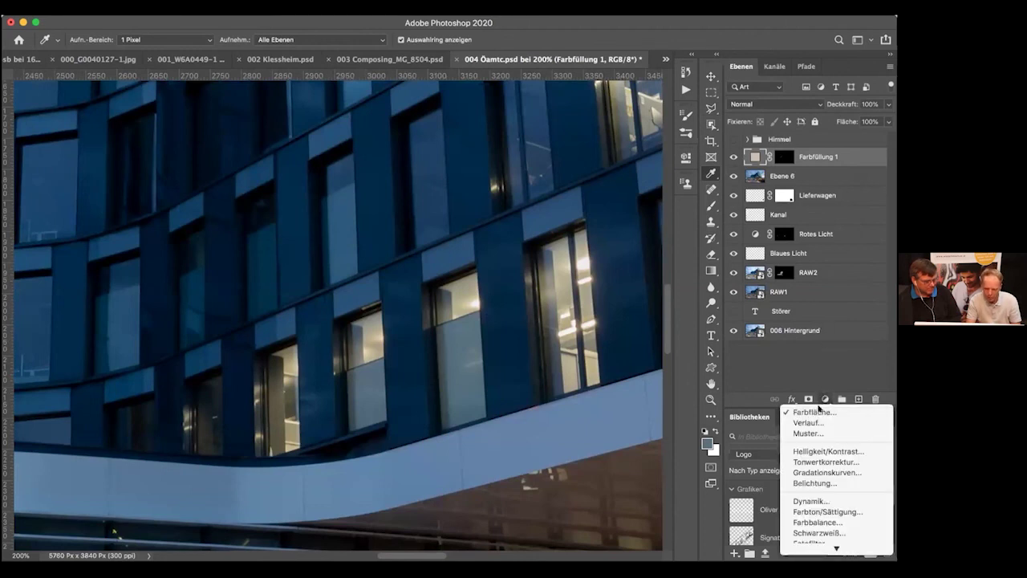
click(819, 408)
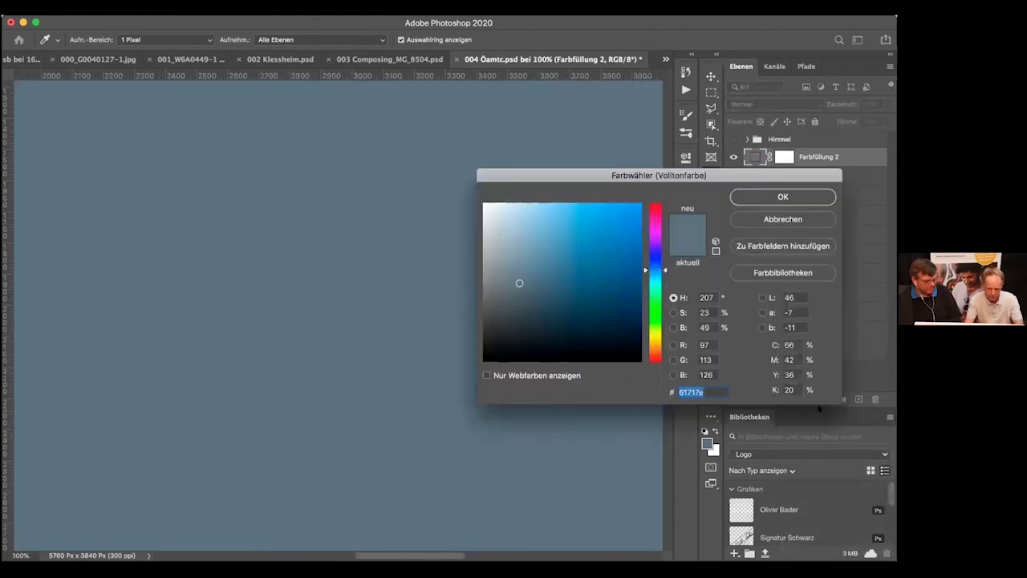
click(782, 197)
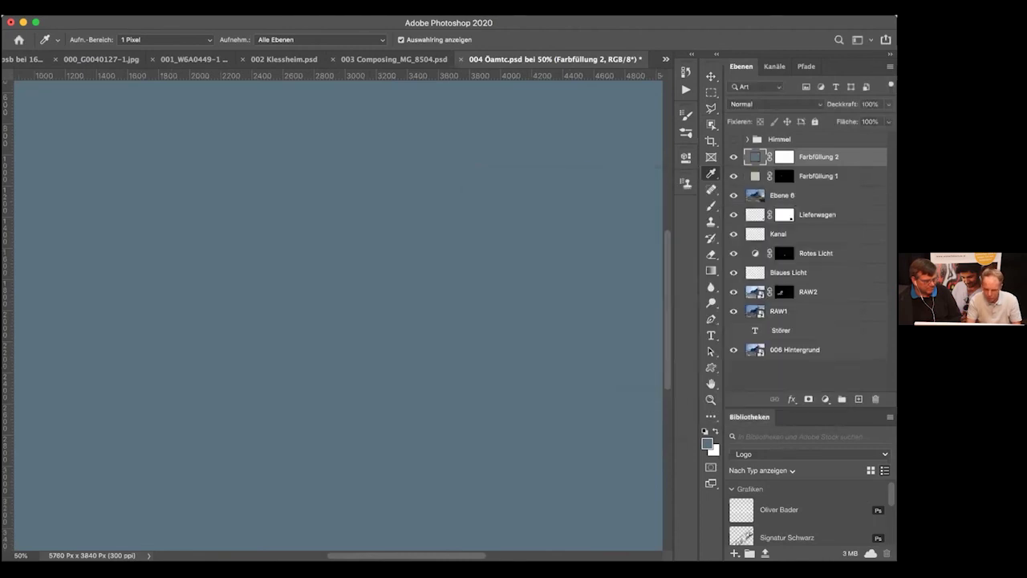
click(784, 176)
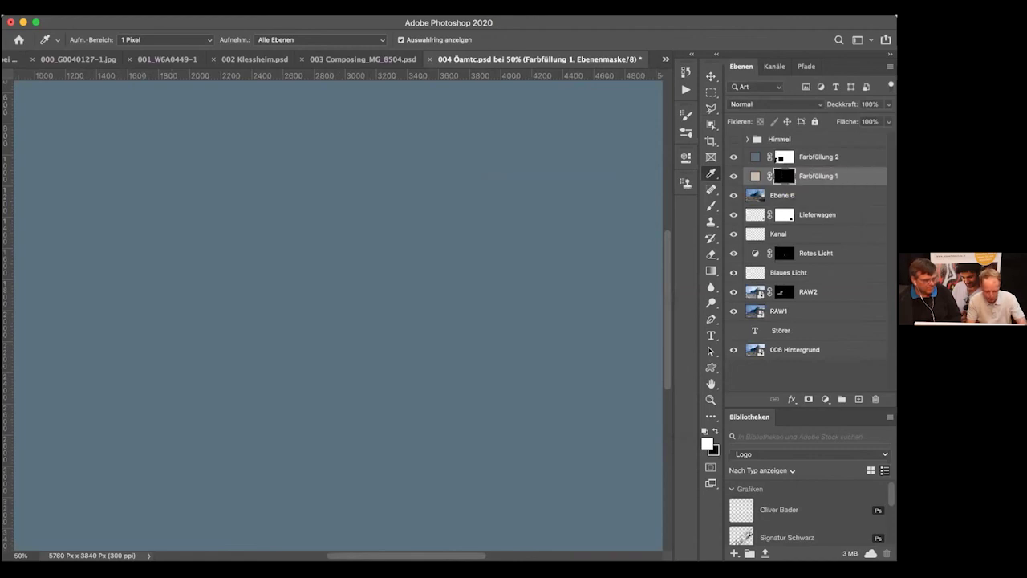
drag(772, 175, 755, 153)
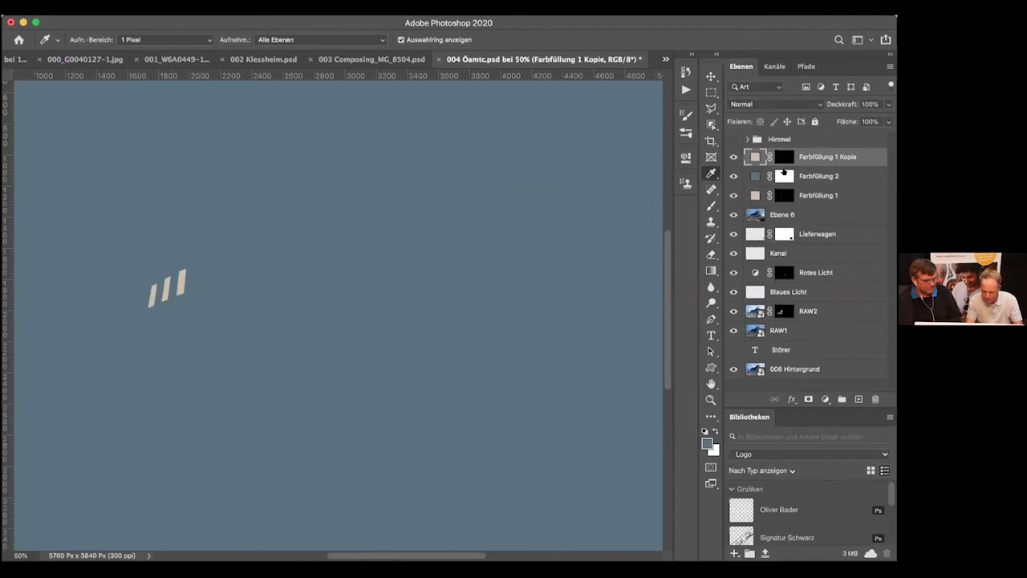
key(super+z)
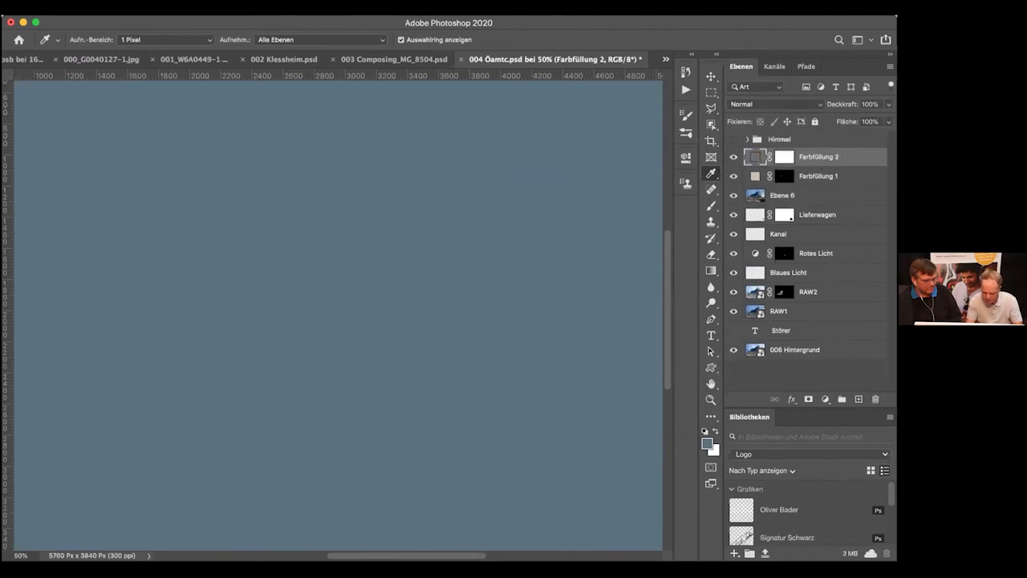
key(super+z)
Step: Replace the Farbfüllung 2 layer's mask with a copy of the Farbfüllung 1 mask and make the copied mask active
drag(782, 176, 776, 157)
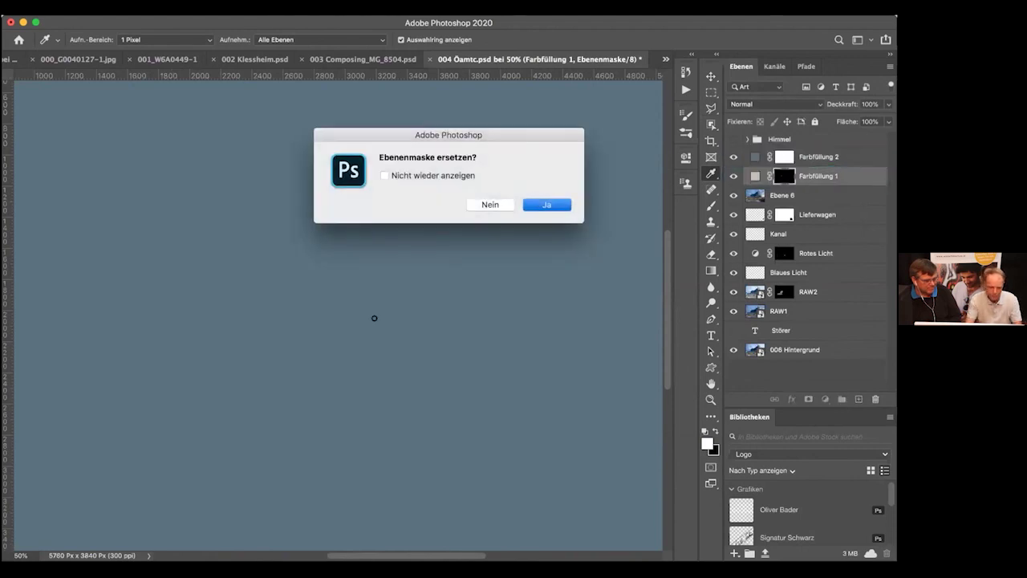
key(Return)
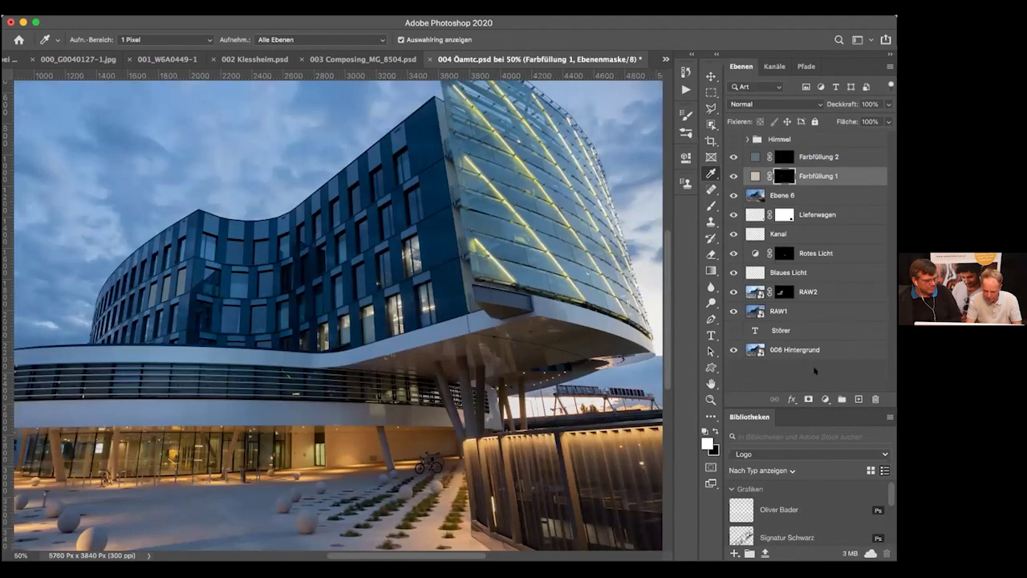
key(alt+bracketright)
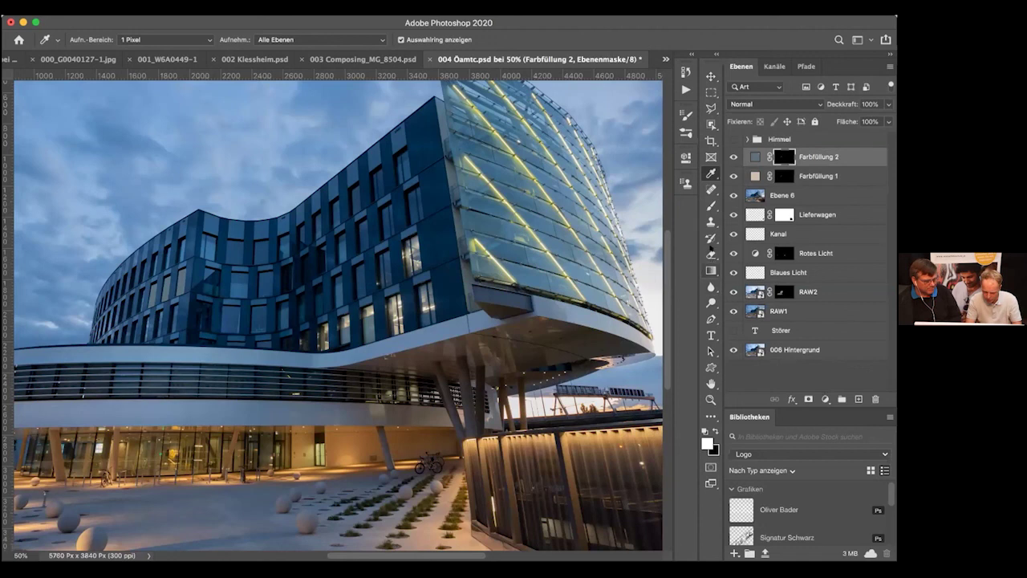
Step: Set up the Brush with black as the foreground colour and 85% opacity for work on the Farbfüllung 2 mask
click(711, 206)
click(715, 431)
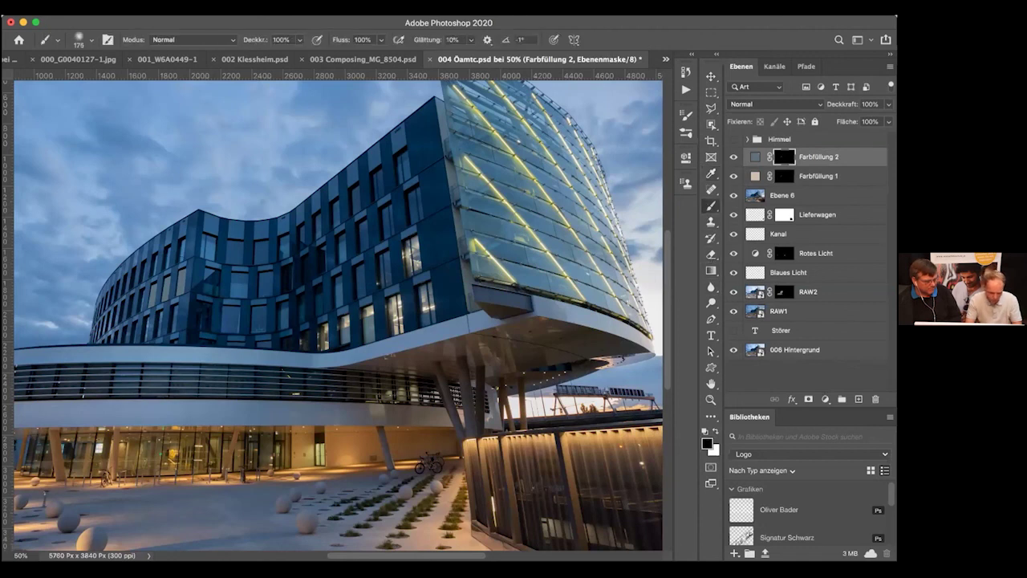
drag(268, 41, 246, 40)
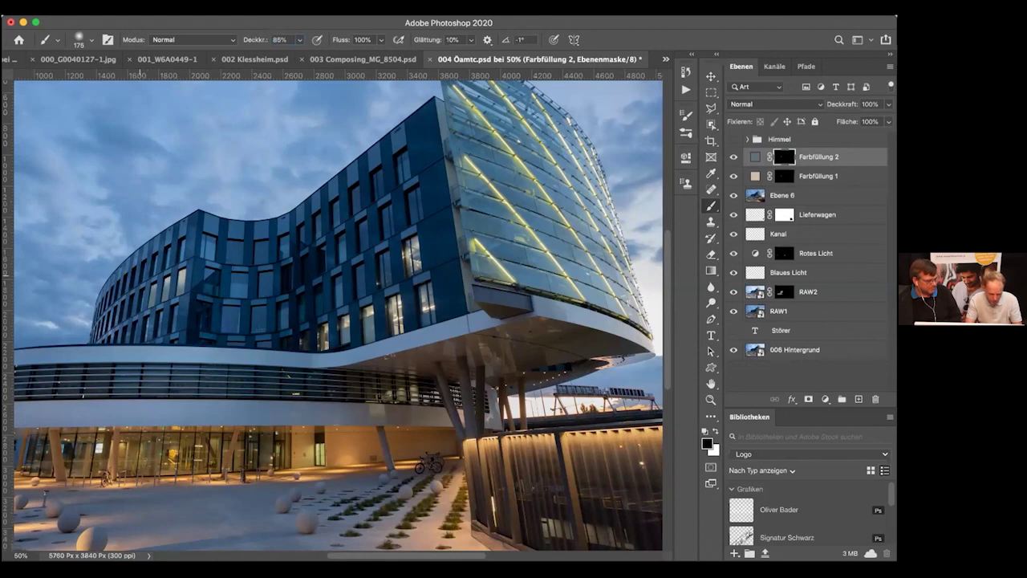
key(ctrl+z)
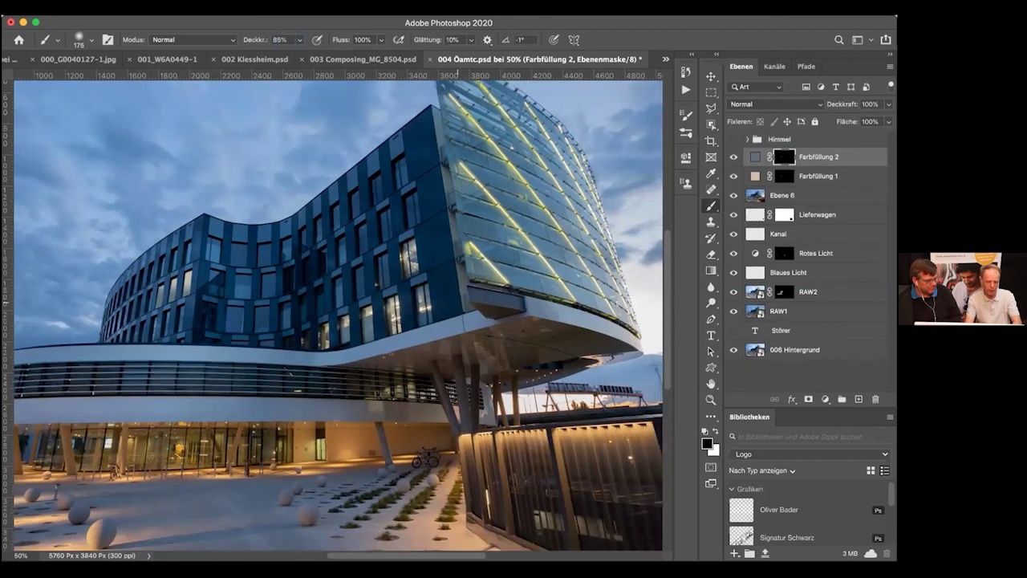
key(super+minus)
key(super+minus)
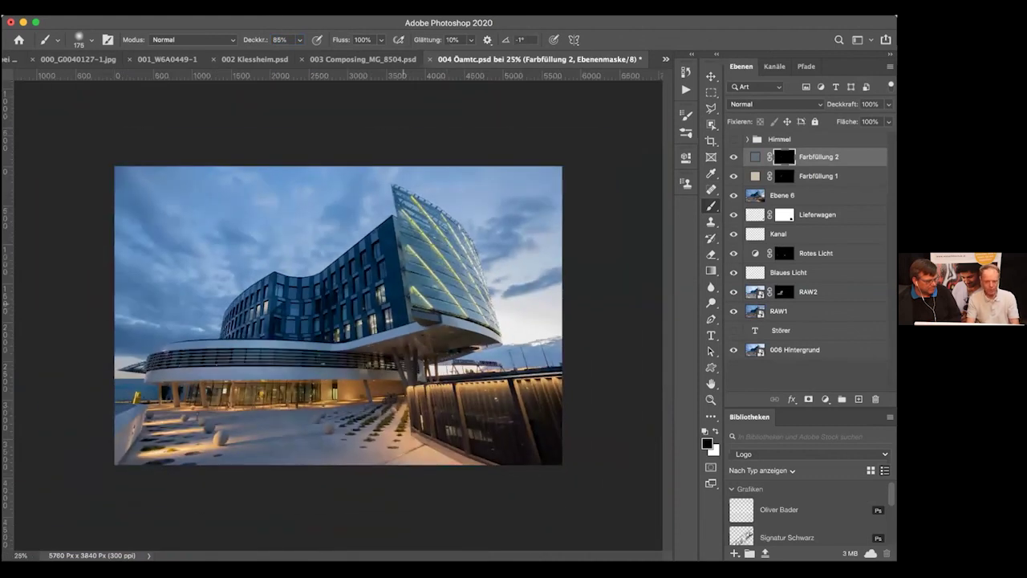
Step: Add a new empty layer above Farbfüllung 2 and choose a light warm yellow as the foreground colour
key(super+z)
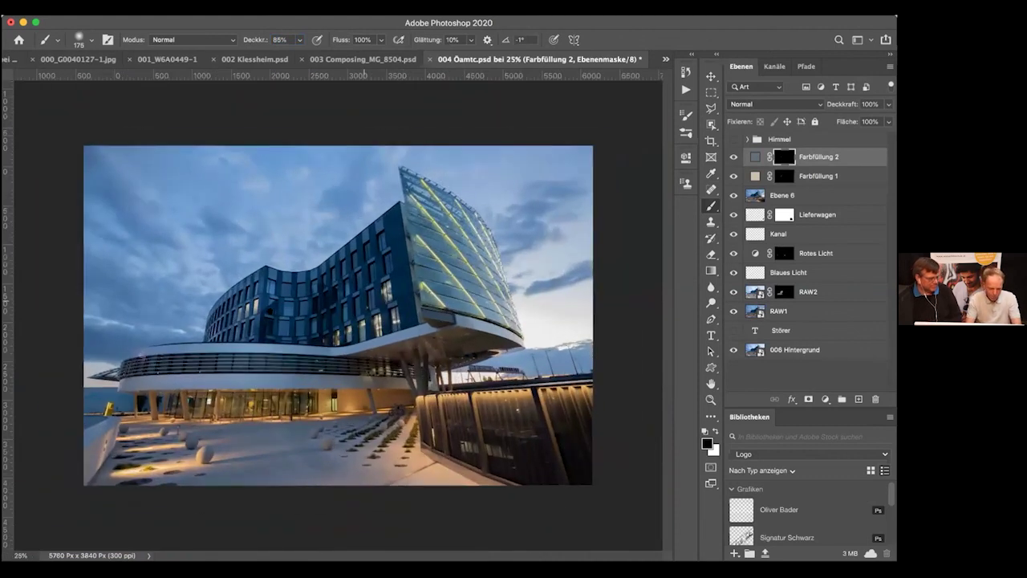
key(super+plus)
key(super+plus)
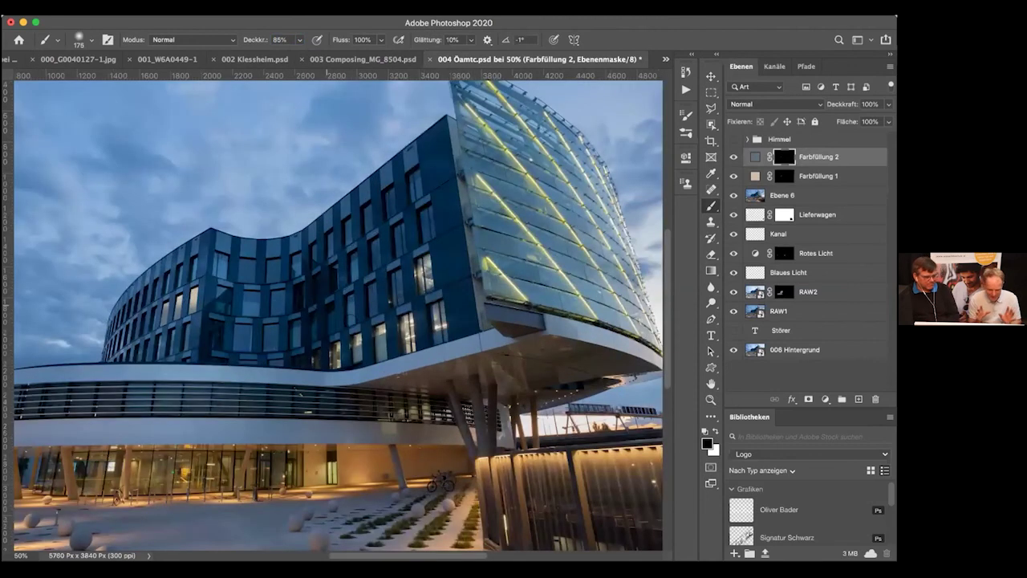
key(super+z)
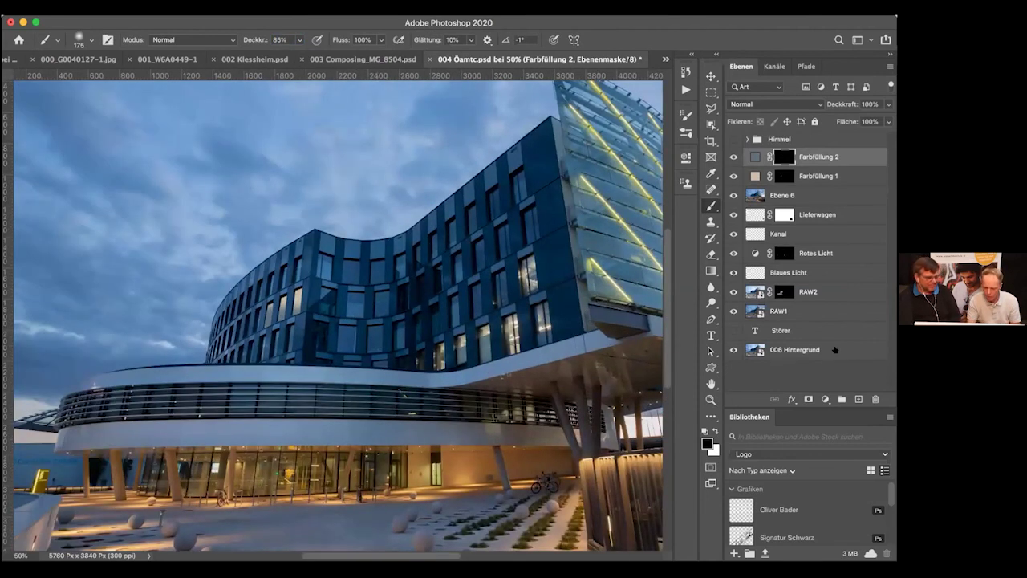
click(857, 398)
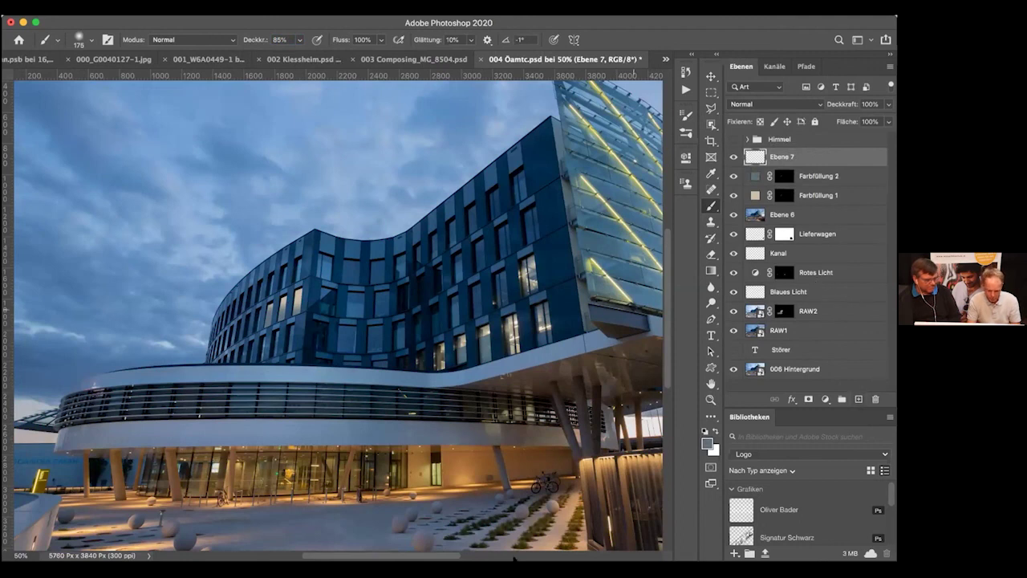
click(706, 441)
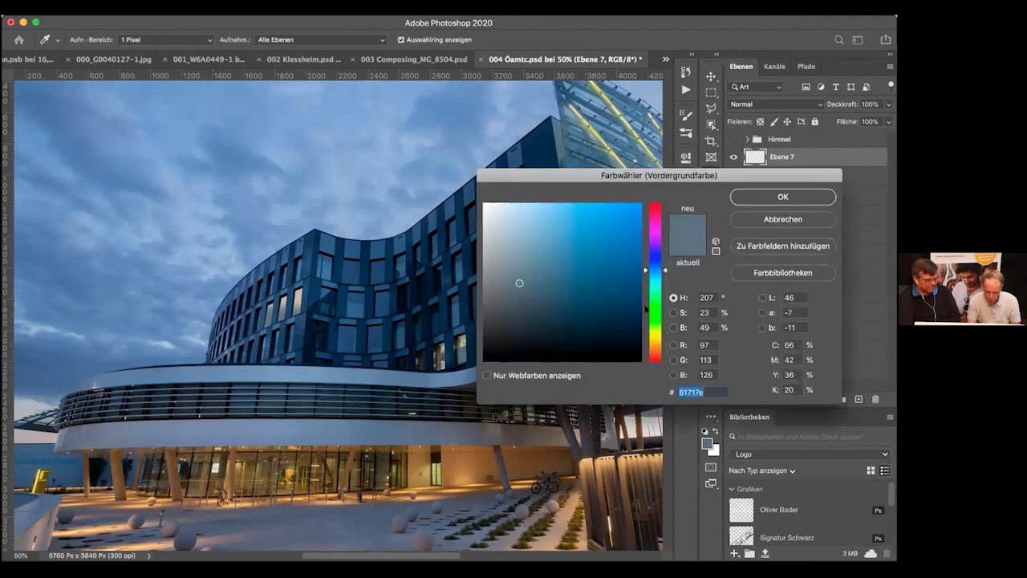
click(650, 340)
mouse_move(606, 252)
mouse_down()
mouse_move(576, 201)
mouse_move(552, 188)
mouse_up()
click(782, 196)
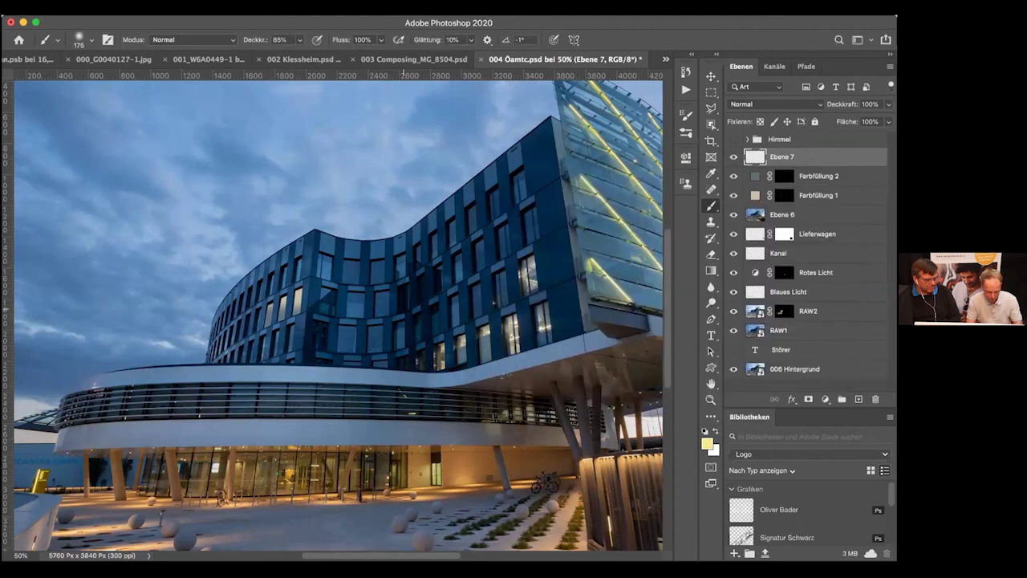
Step: Enlarge the brush to 500 px and lower its opacity to 15%
key(bracketright)
key(bracketright)
key(bracketright)
key(bracketright)
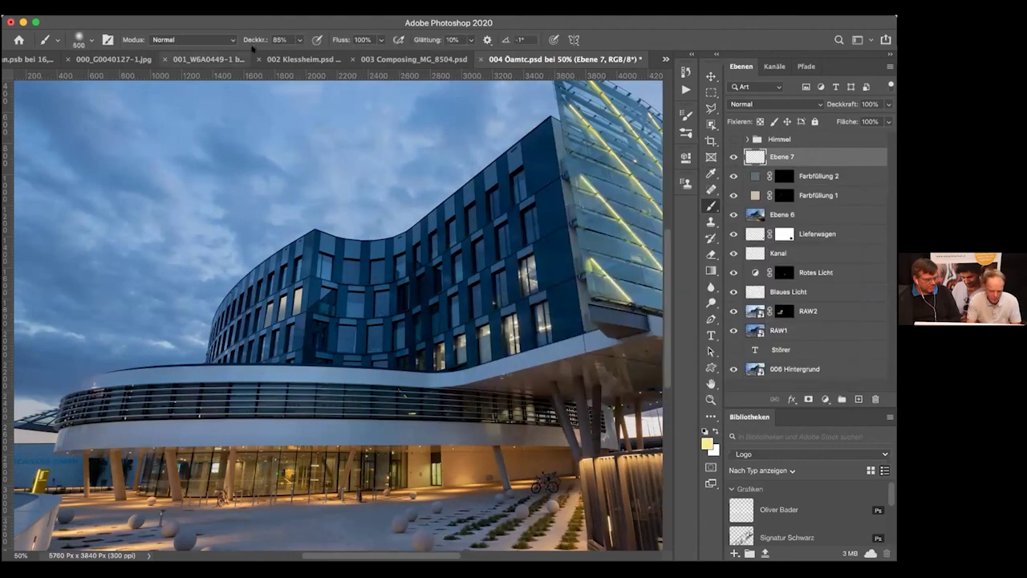
drag(234, 39, 223, 39)
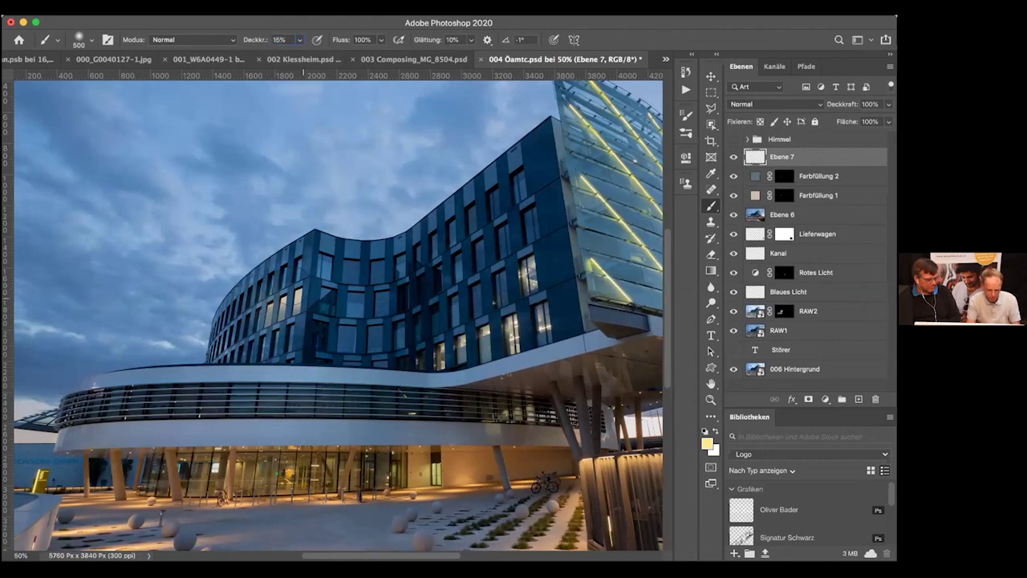
Step: Set the blend mode of Ebene 7 to Linear abw. (Add.) and its fill to 66%
click(814, 103)
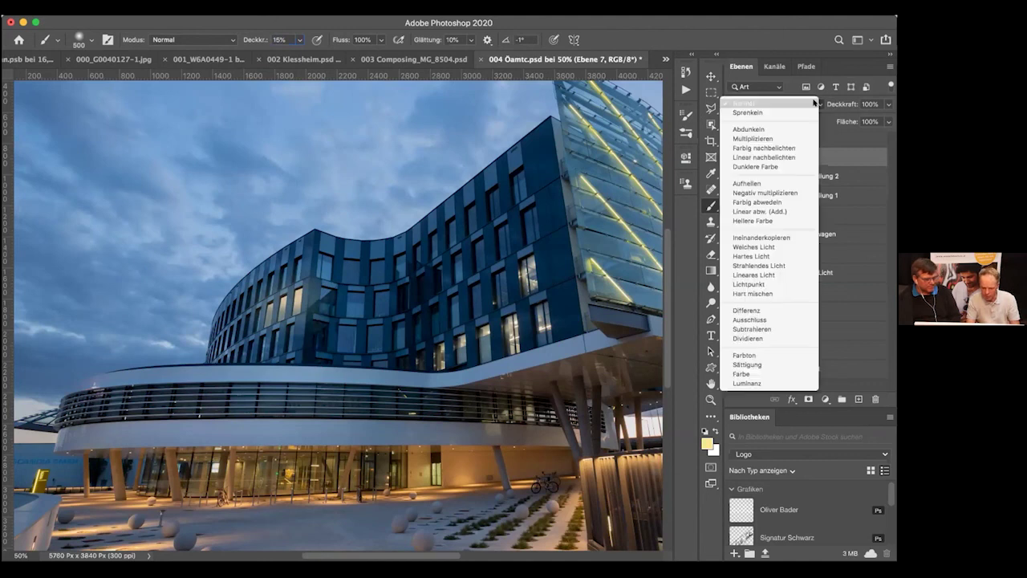
click(773, 211)
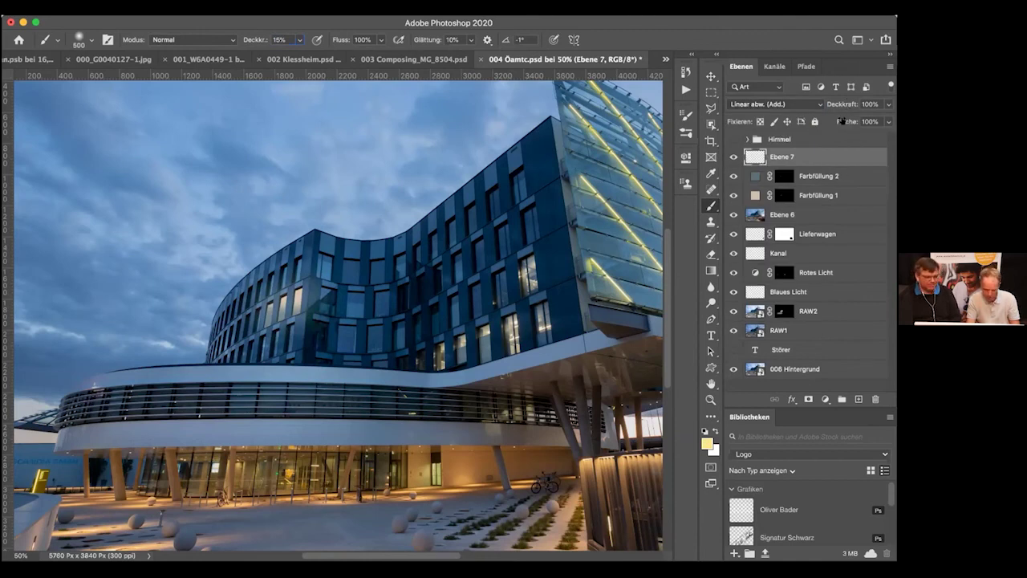
drag(841, 122, 830, 125)
Step: Group Ebene 7 and the two Farbfüllung layers into a new group named L
shift+click(820, 193)
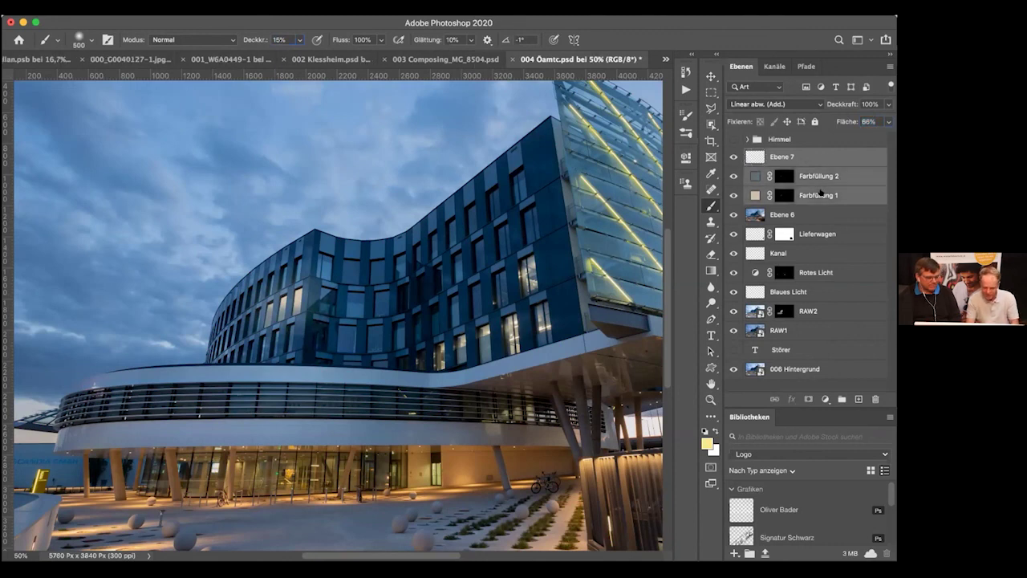
right_click(820, 192)
click(734, 98)
text(L)
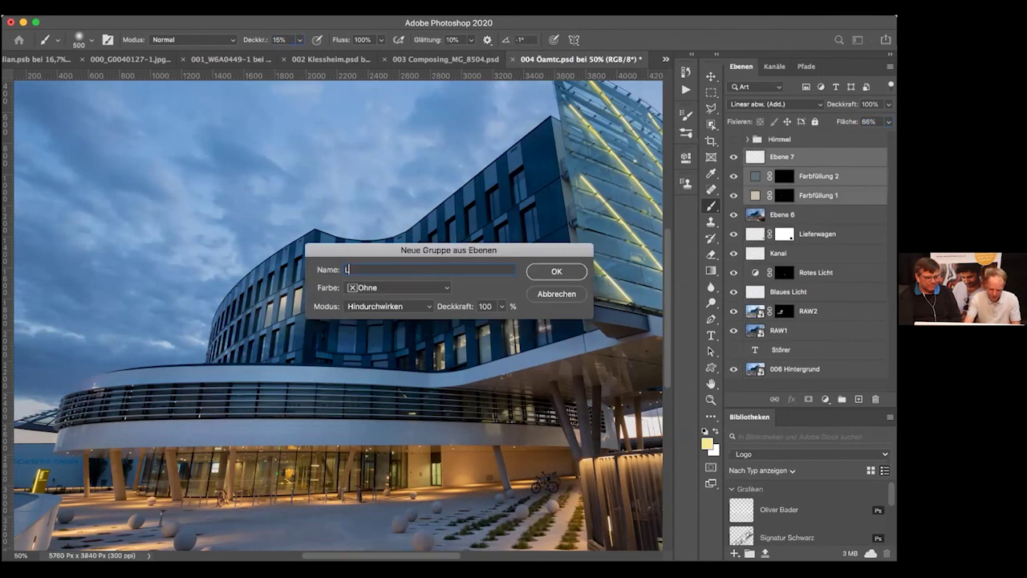
key(Return)
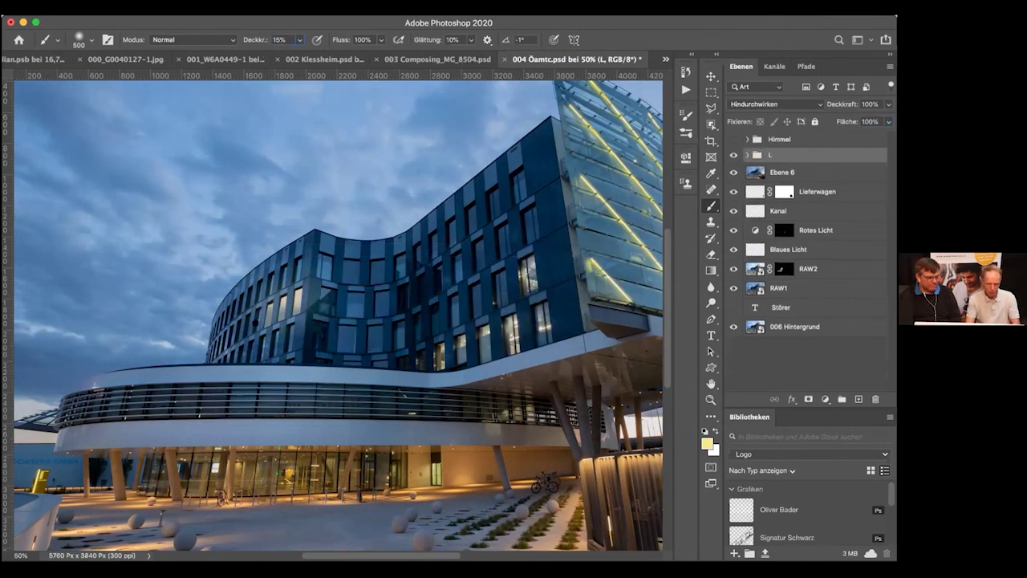
Step: Compare the image with and without group L, and reduce the group's opacity to 80%
click(731, 153)
click(732, 153)
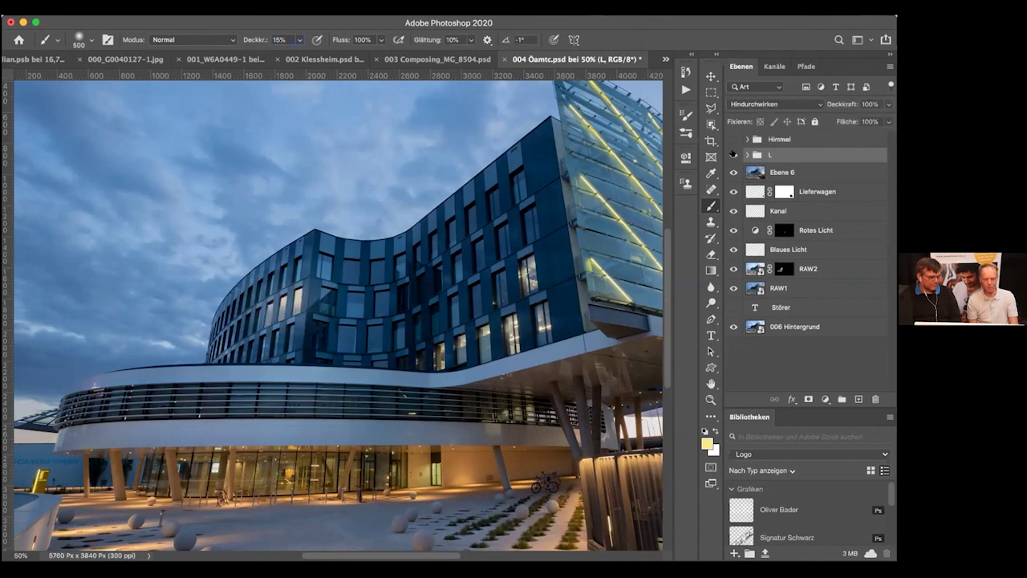
click(731, 153)
click(732, 153)
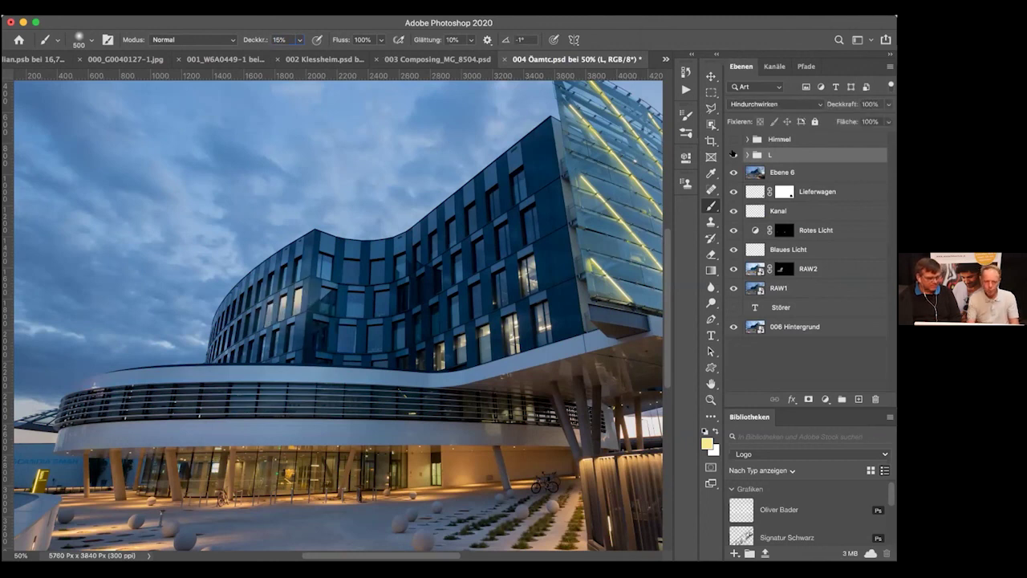
drag(849, 102, 835, 103)
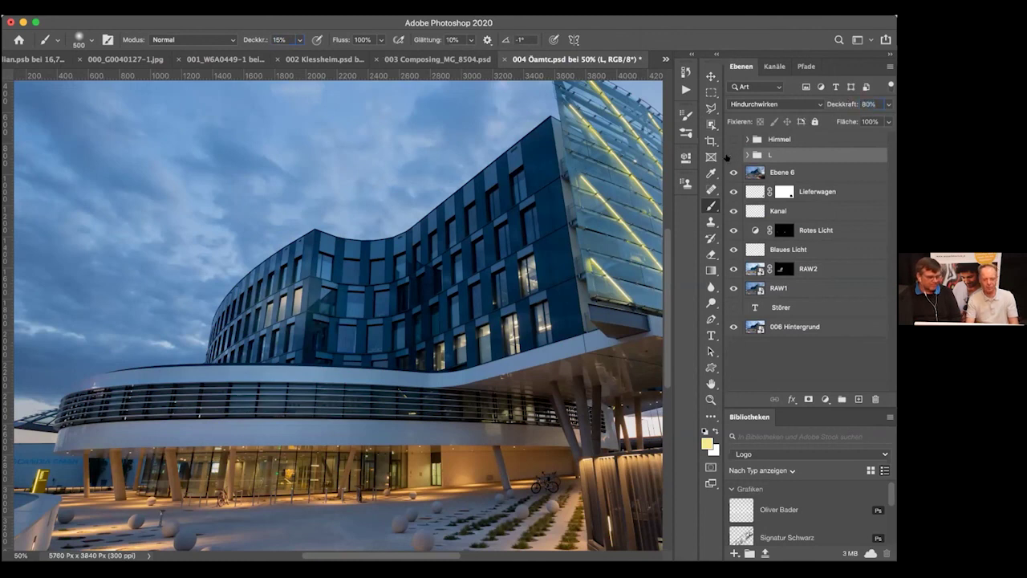
click(732, 154)
Step: Compare the whole building image with the Himmel group hidden and shown, leaving the group visible
key(super+minus)
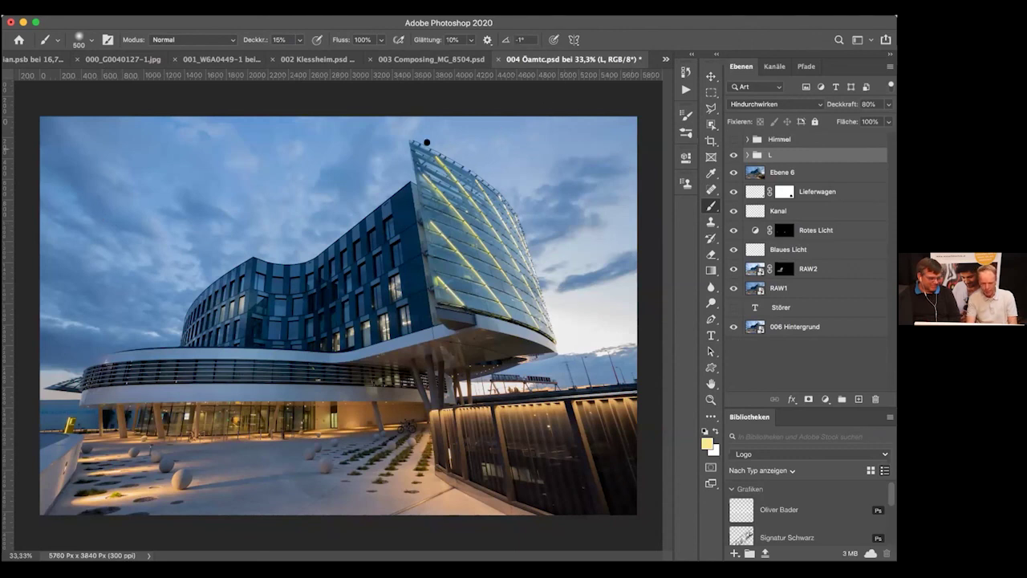
click(731, 137)
click(731, 137)
click(732, 137)
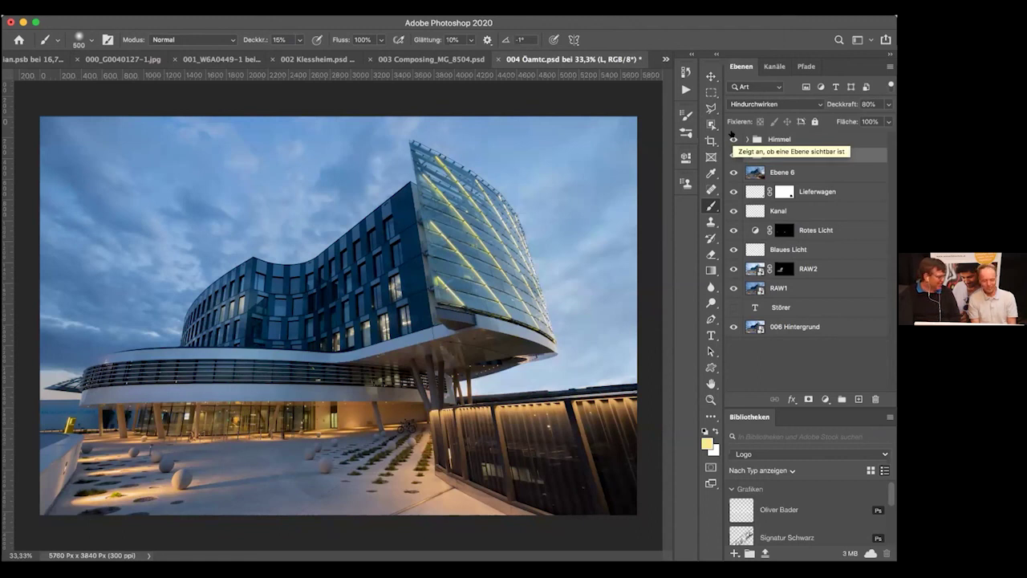
click(732, 136)
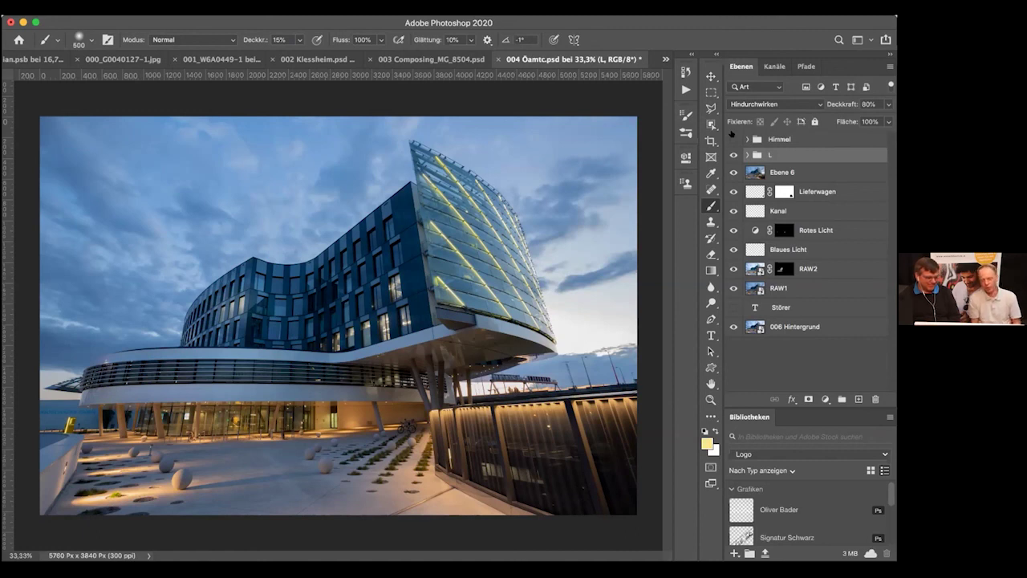
click(732, 138)
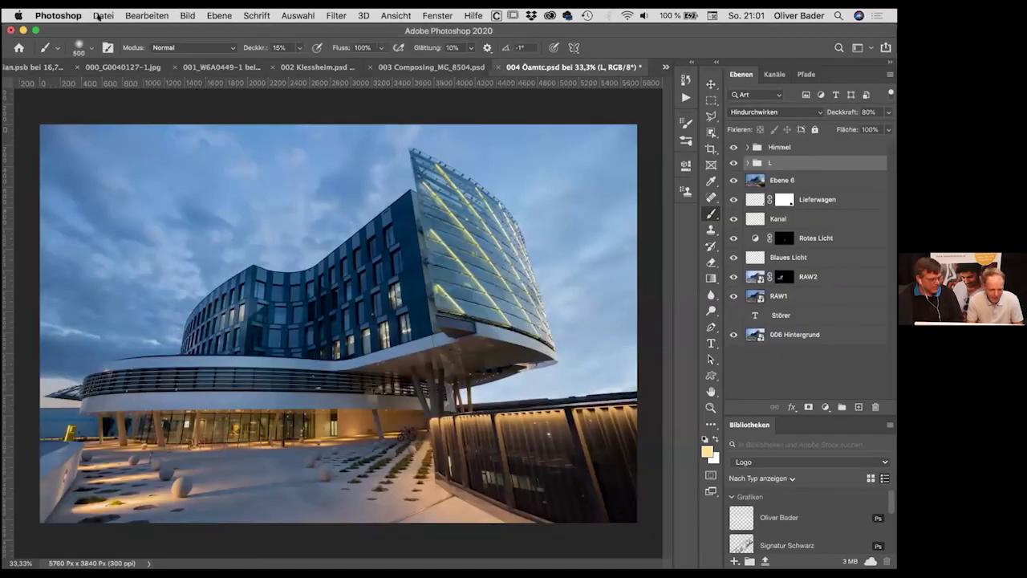
Step: Open the image 005 Photoshop Übungsstunde.jpg from the Photoshop folder
click(102, 15)
click(115, 41)
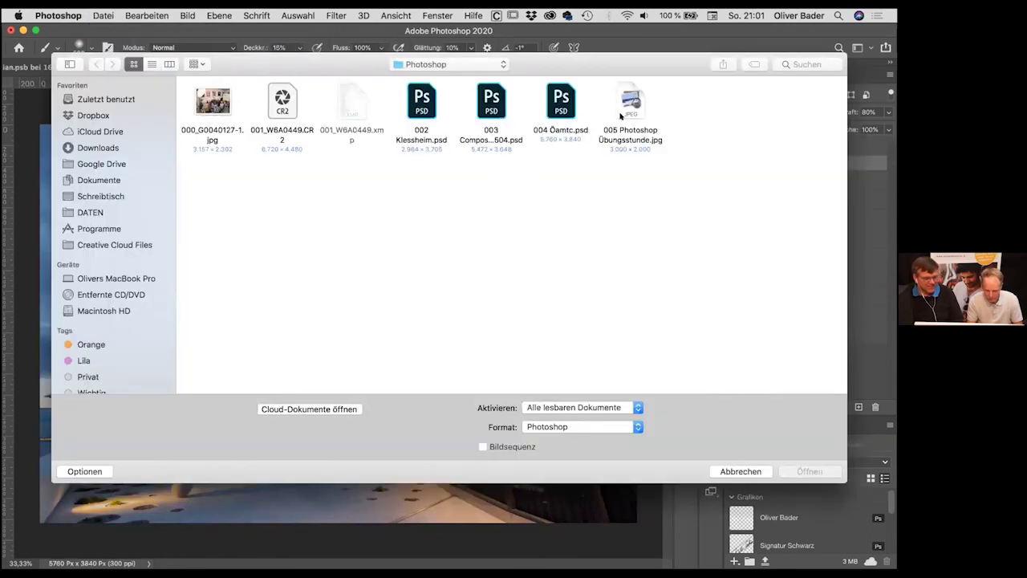
click(622, 98)
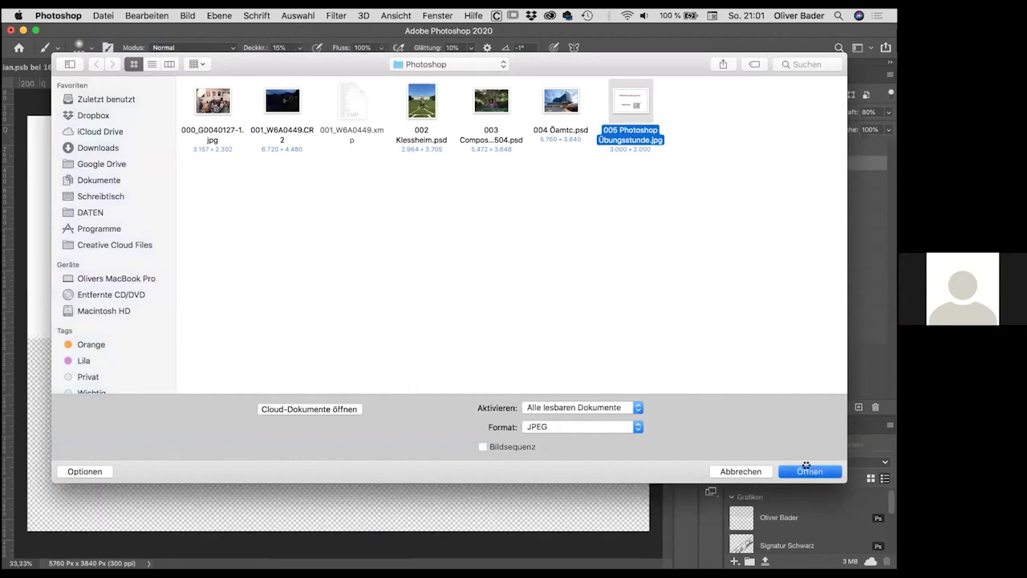
click(809, 471)
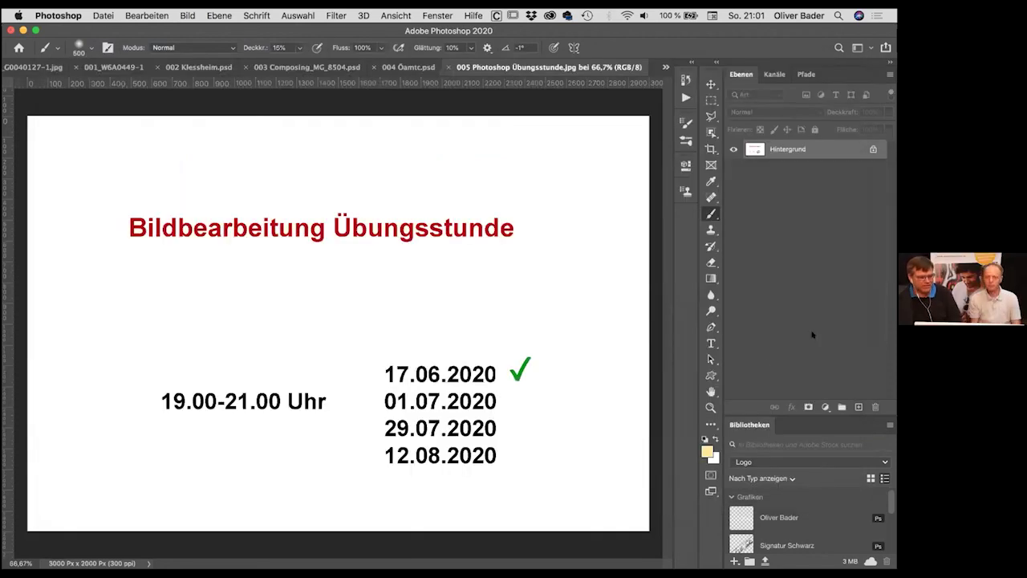